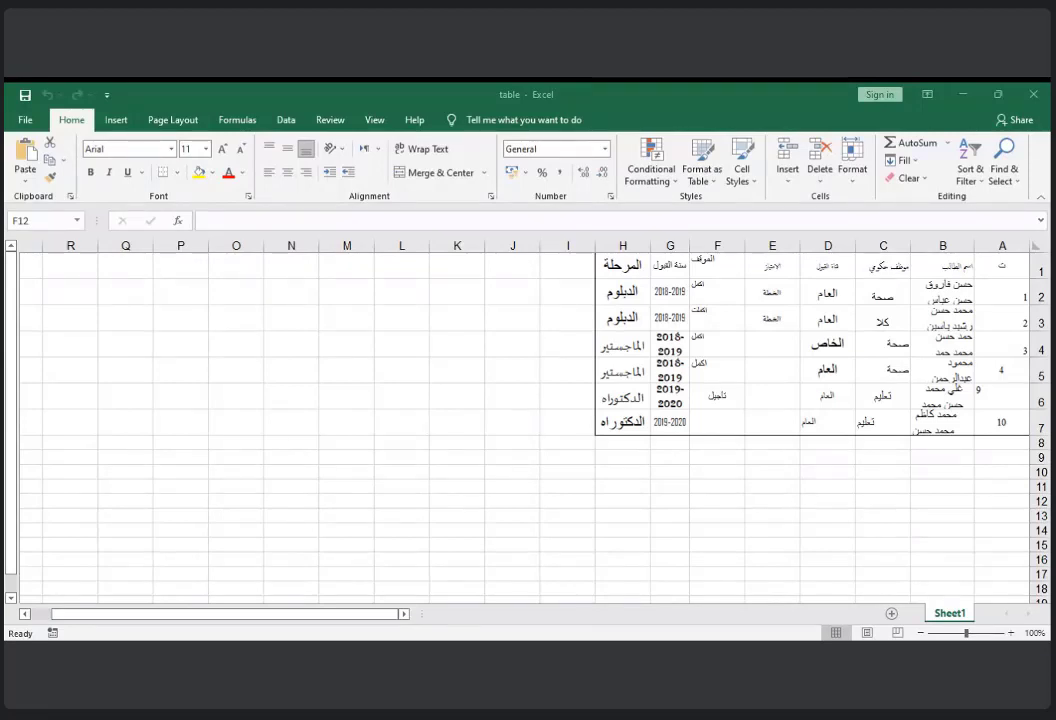
- Examine the available command sets for inserting, page layout, formulas, data, review, view and help, ending on the home commands
left_click(716, 500)
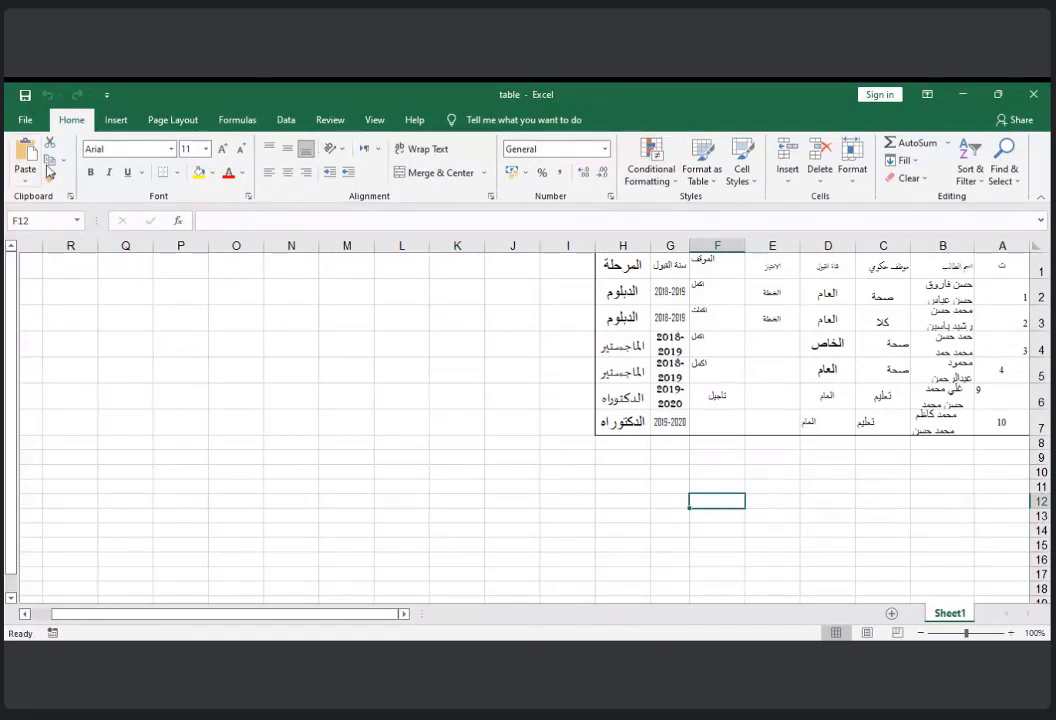
left_click(121, 126)
left_click(180, 120)
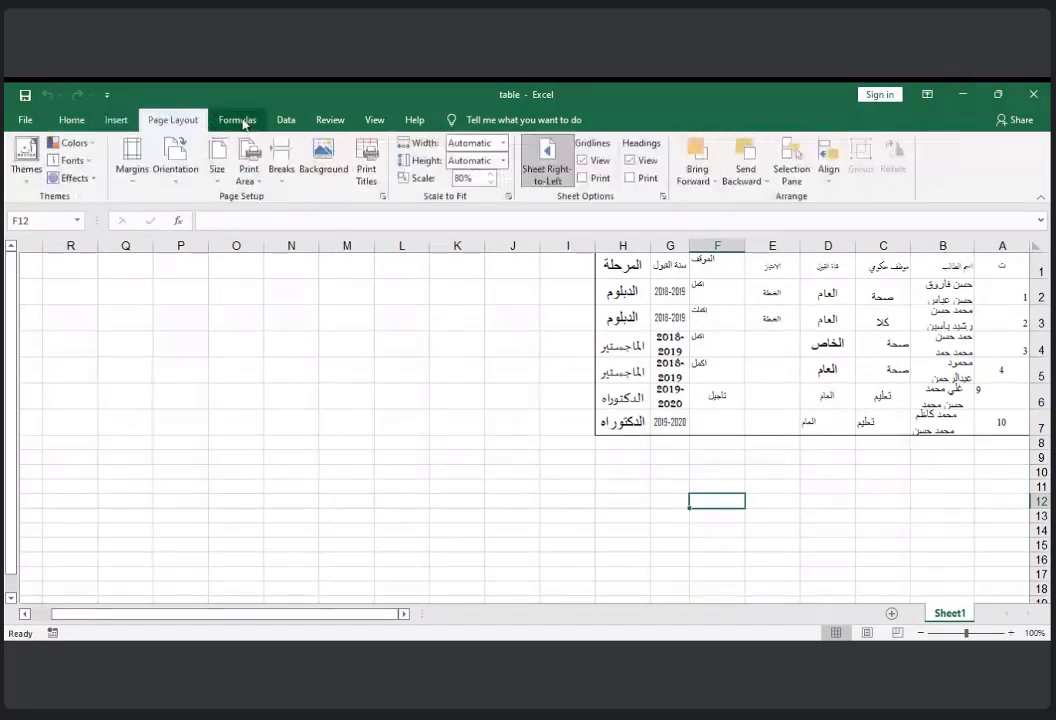
left_click(243, 120)
left_click(286, 120)
left_click(330, 120)
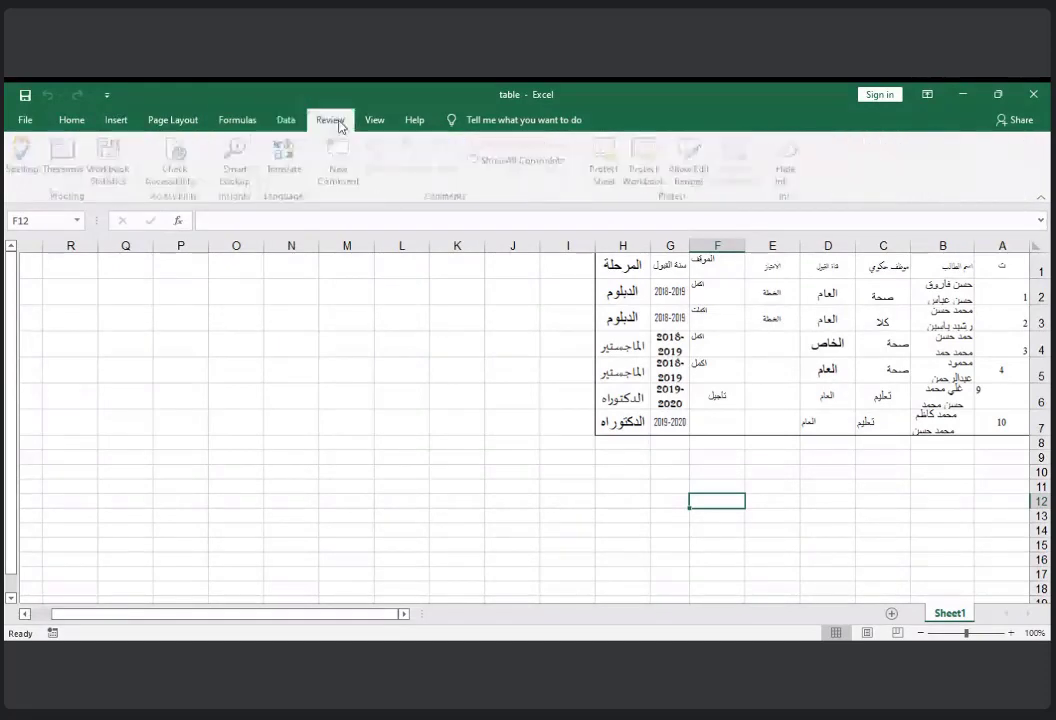
left_click(374, 120)
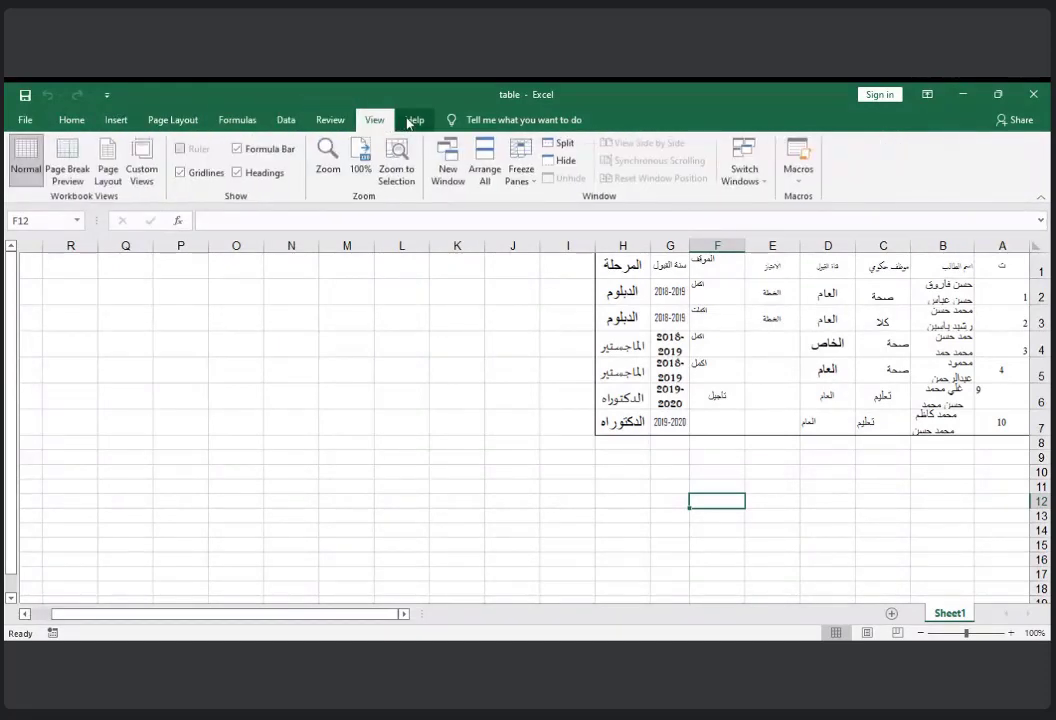
left_click(409, 121)
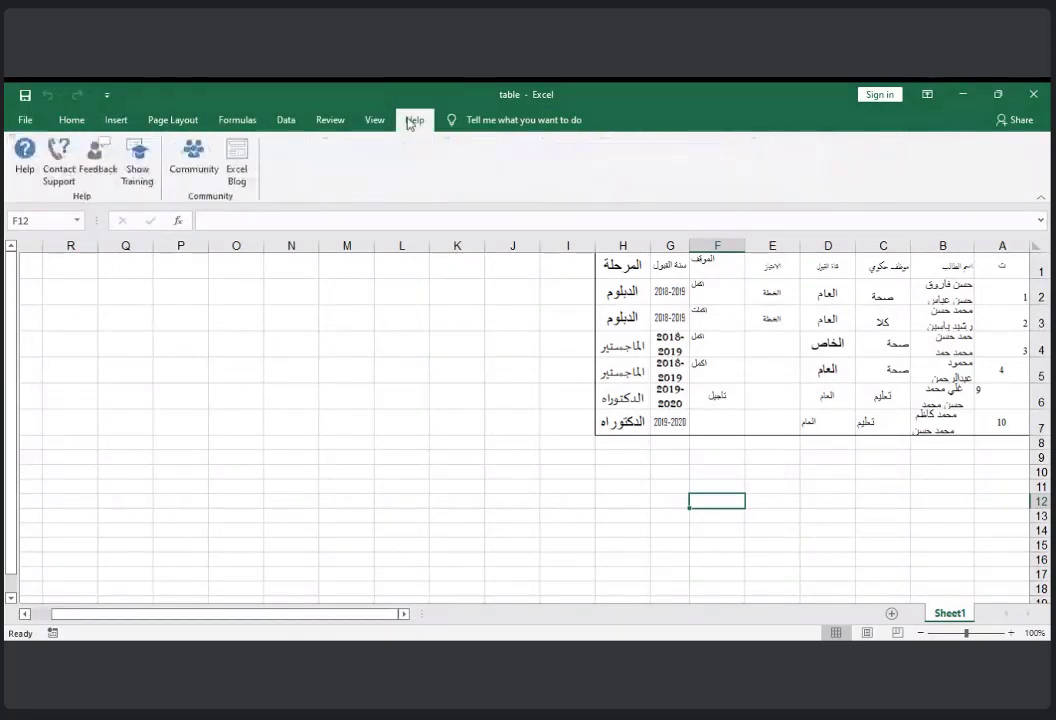
left_click(74, 121)
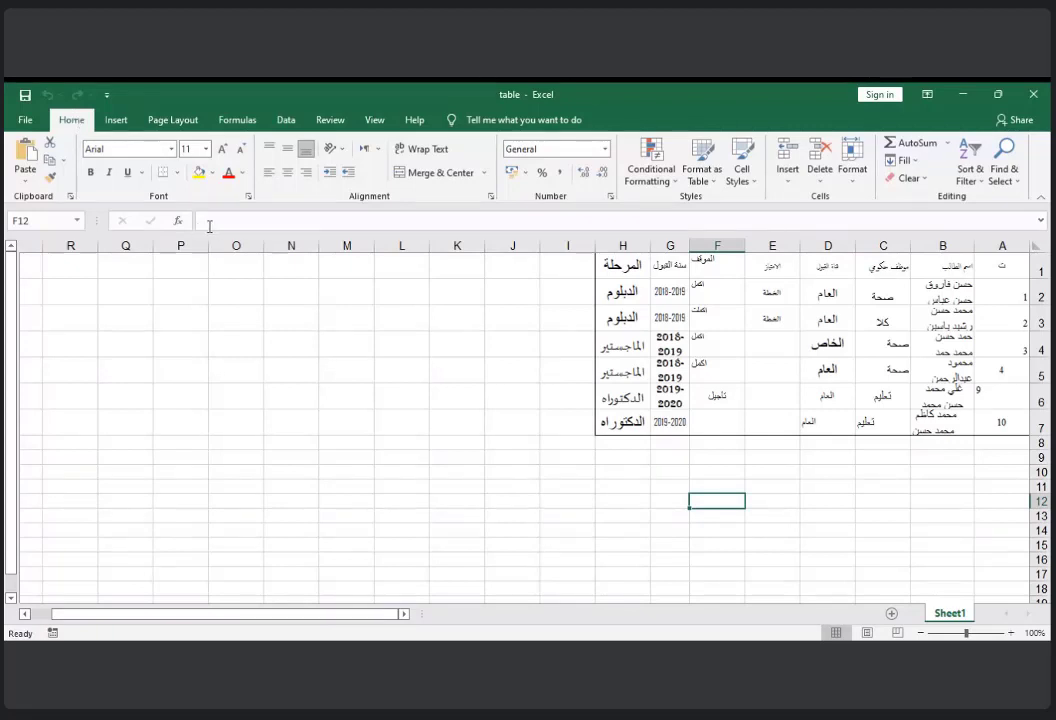
left_click(210, 226)
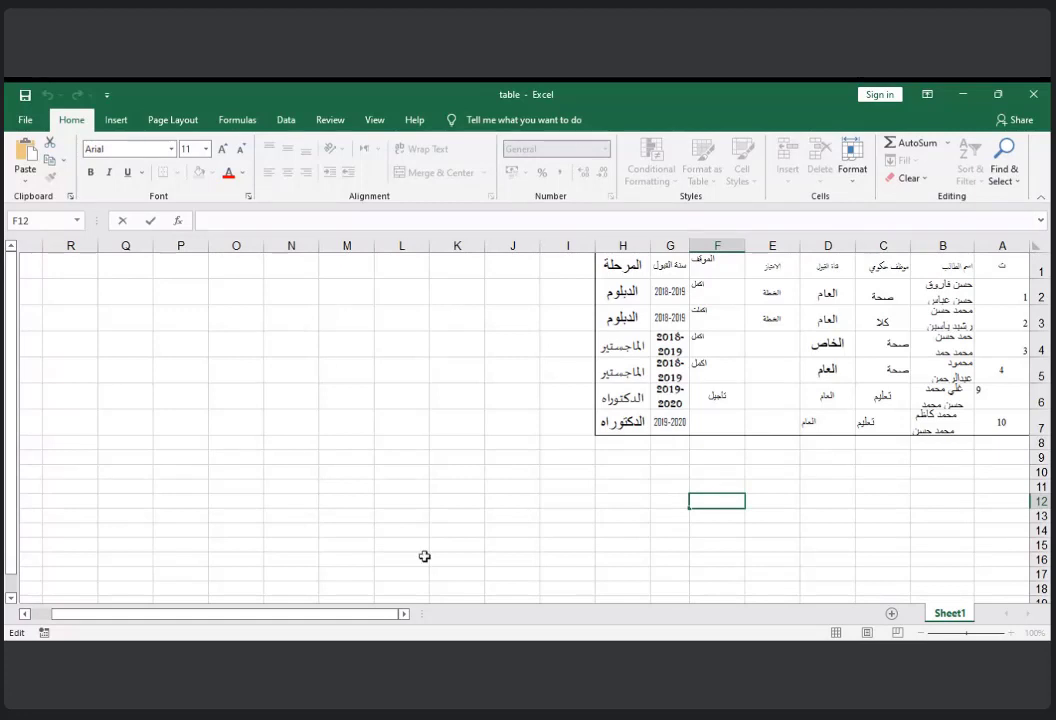
left_click(479, 432)
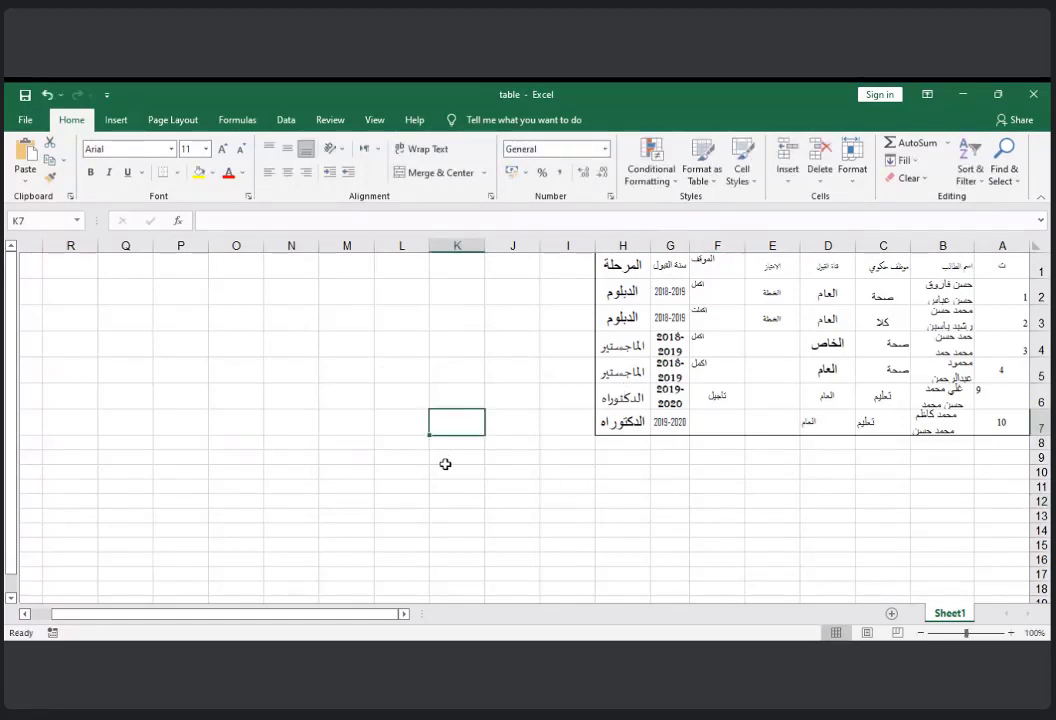
left_click(445, 463)
left_click(459, 471)
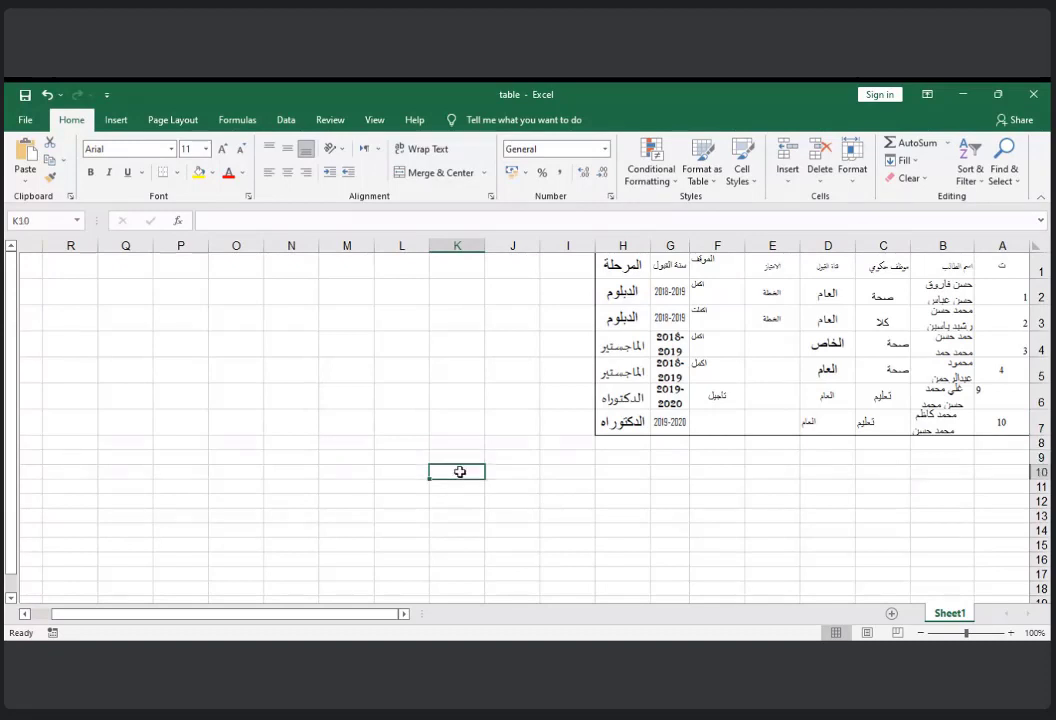
left_click(628, 484)
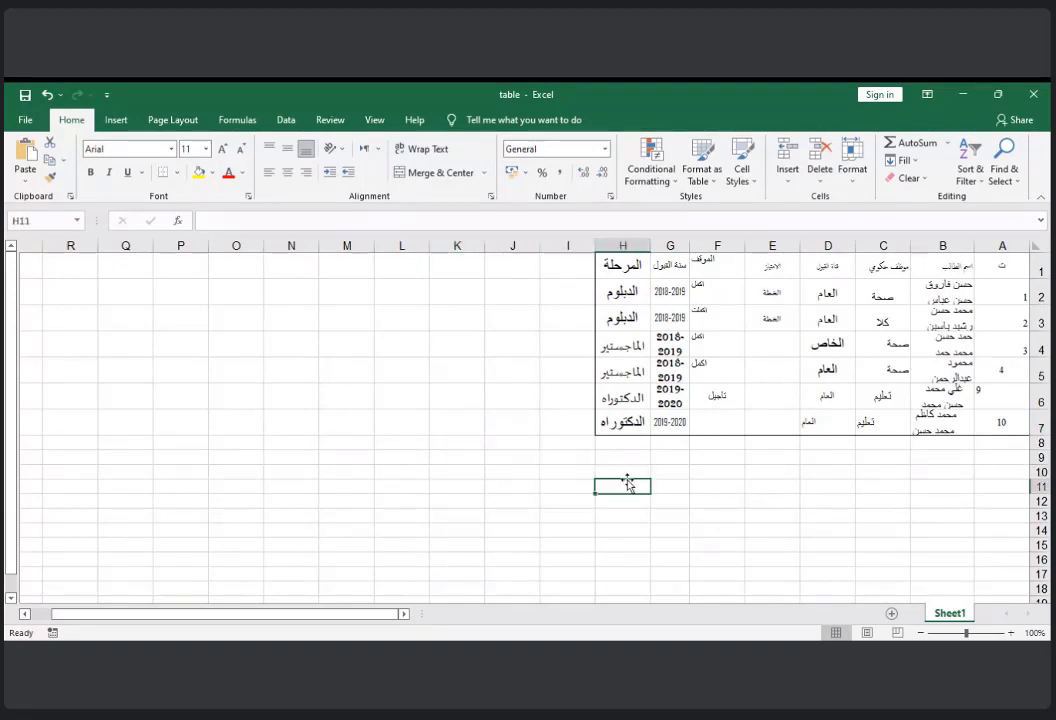
left_click(462, 452)
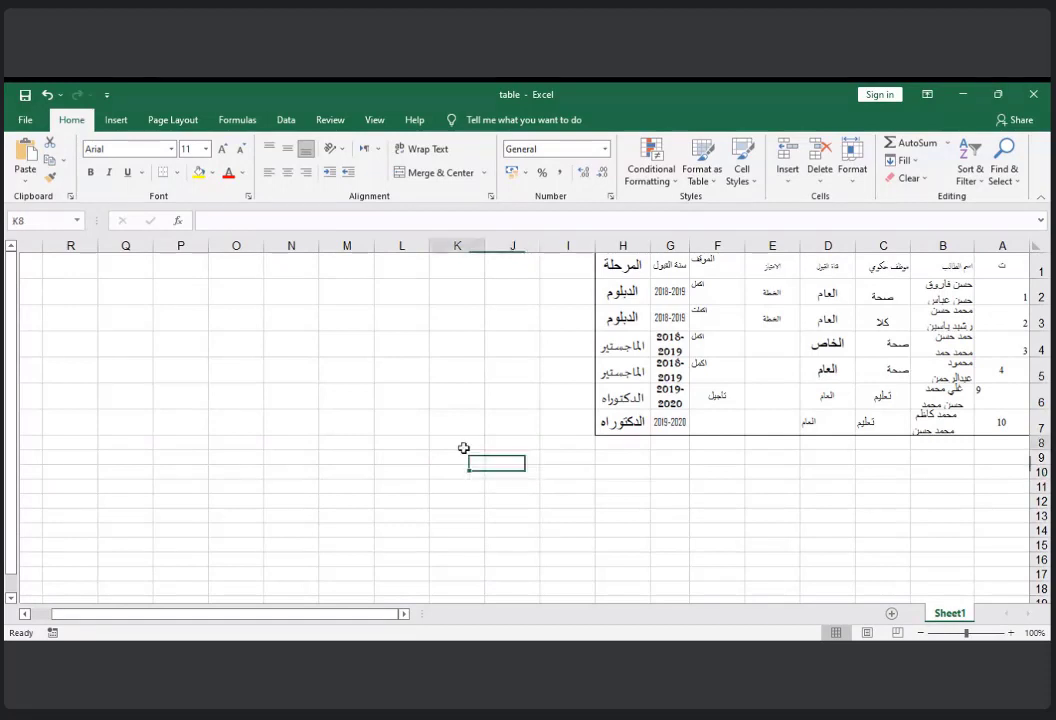
left_click(452, 440)
left_click(413, 422)
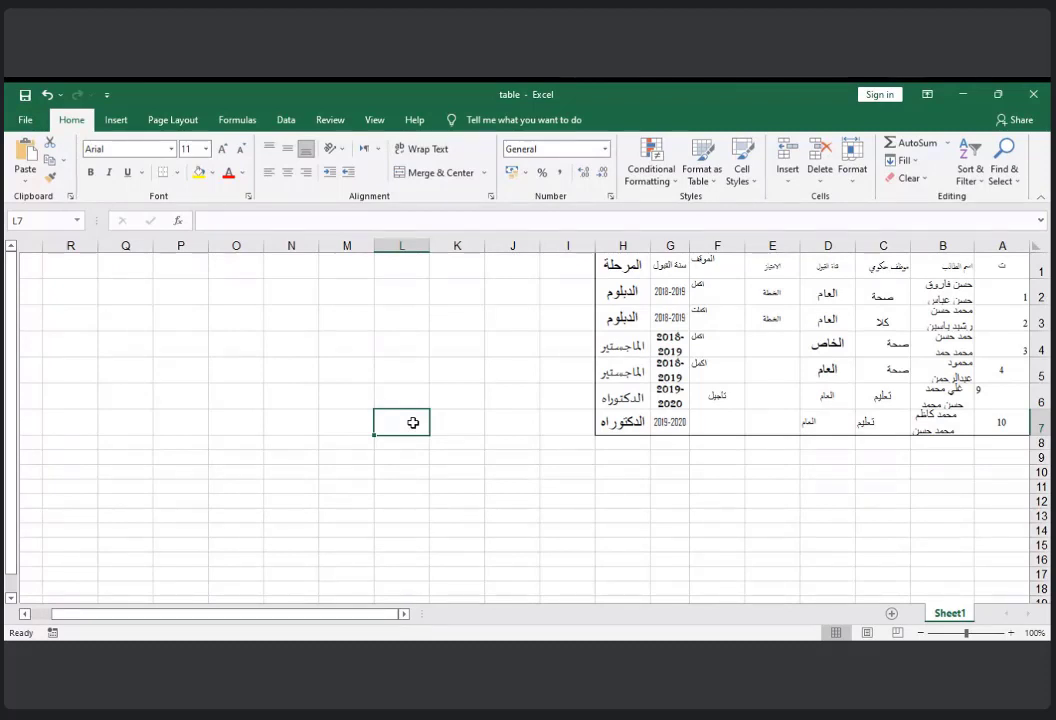
left_click(530, 428)
left_click(564, 526)
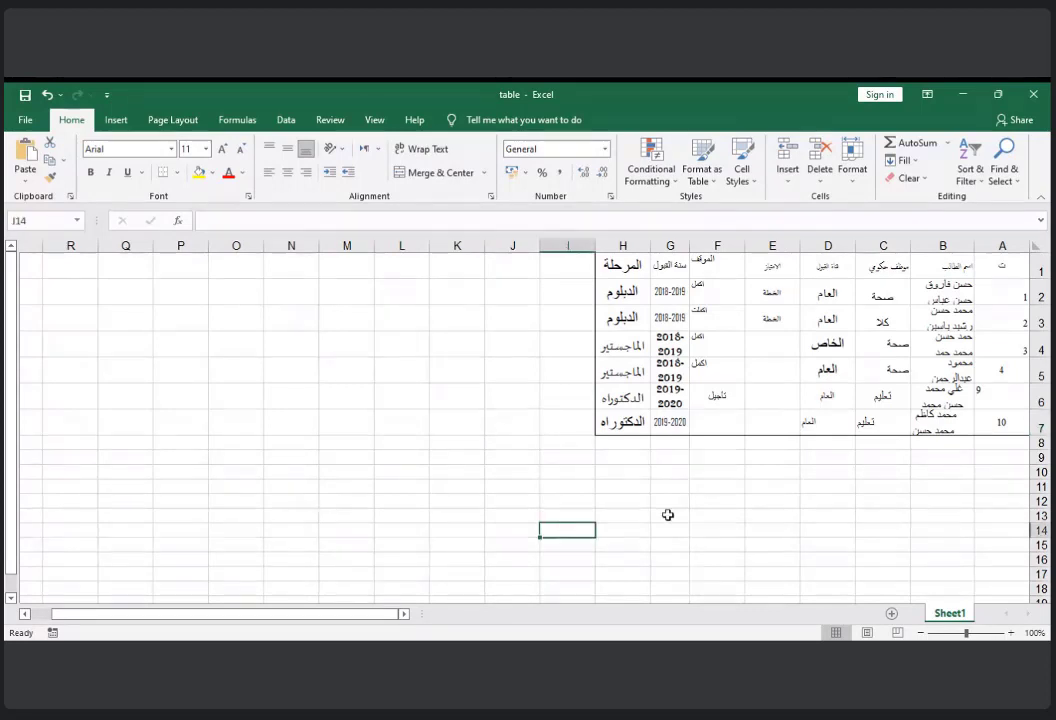
left_click(777, 512)
left_click(478, 378)
left_click(369, 328)
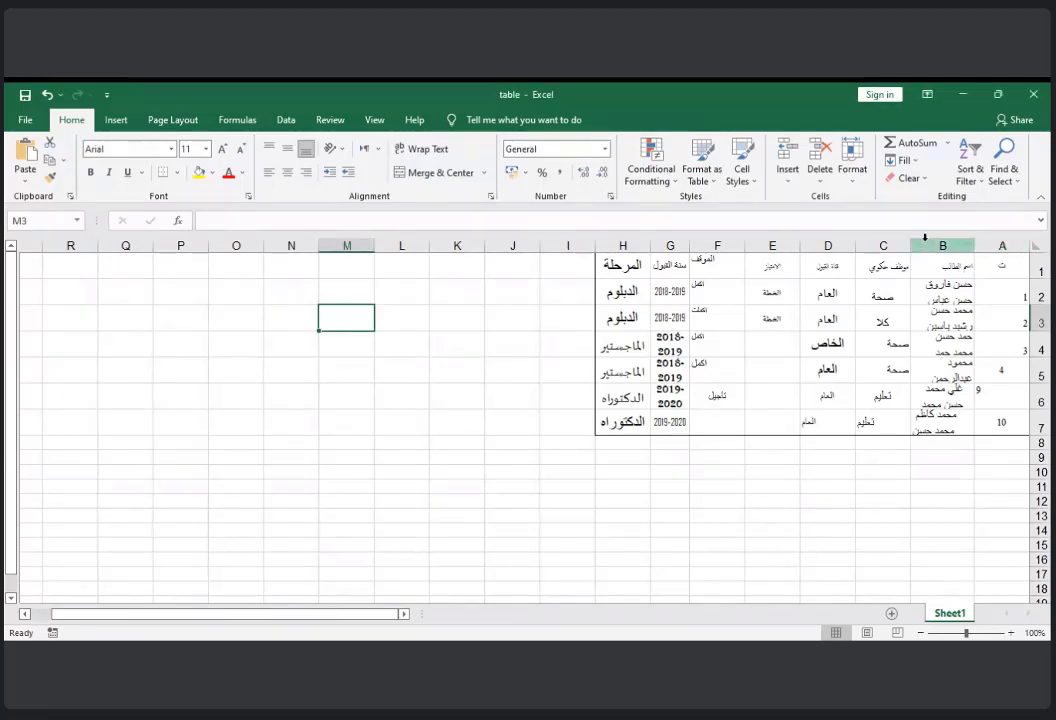
- Select columns A through G one at a time to examine the column lettering
left_click(1001, 245)
left_click(942, 245)
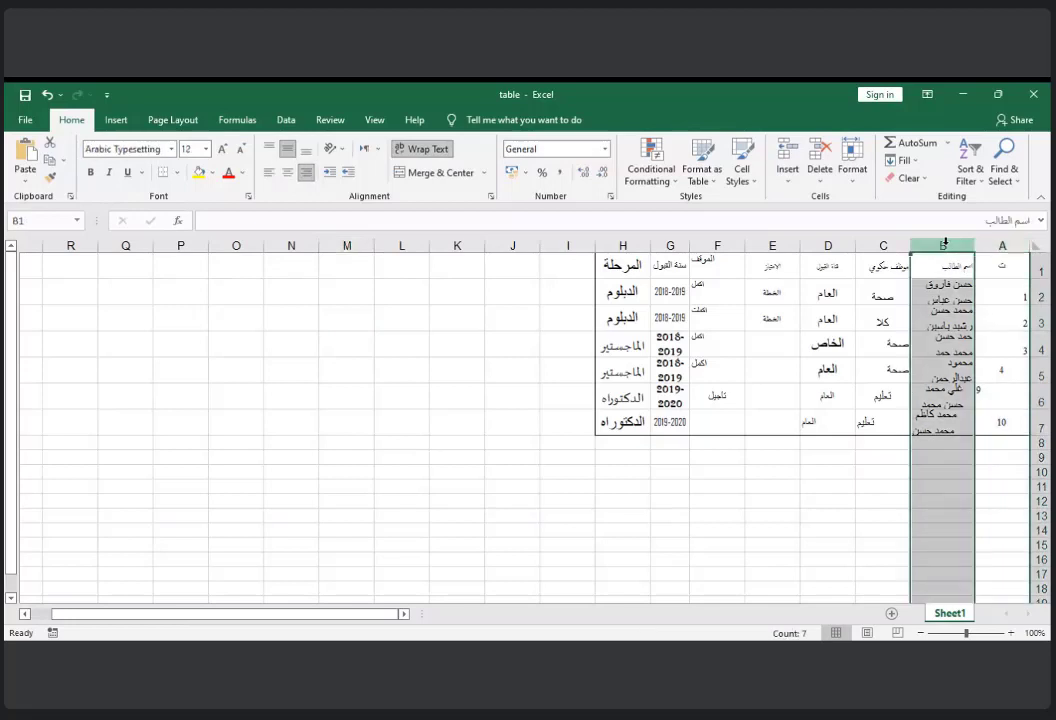
left_click(883, 245)
left_click(820, 245)
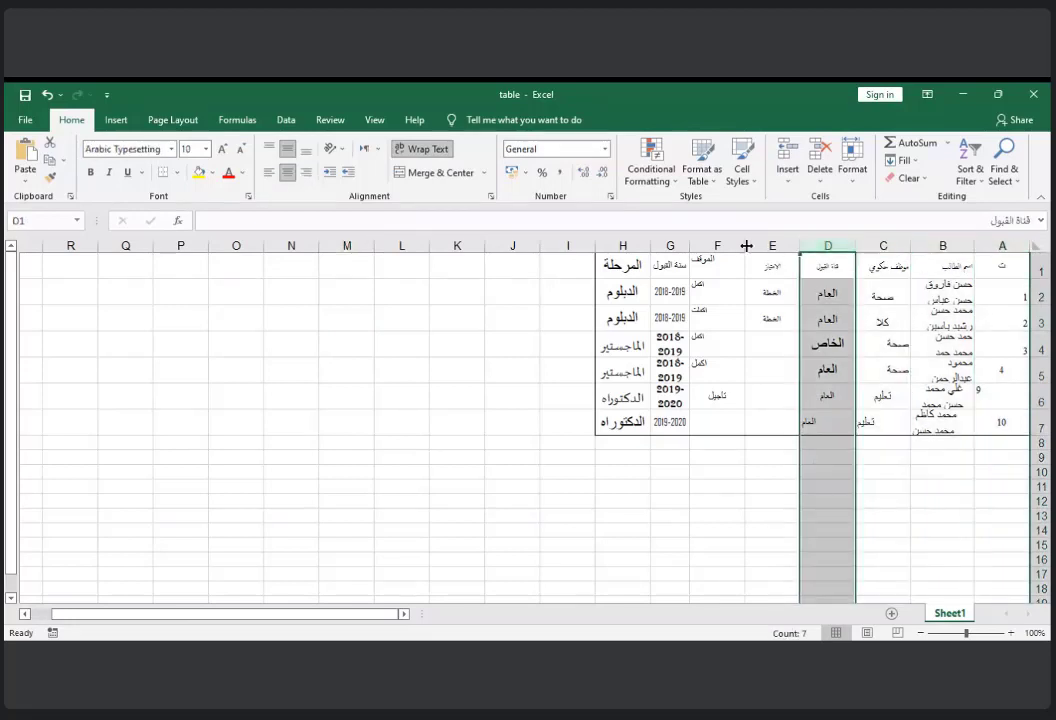
left_click(764, 245)
left_click(717, 245)
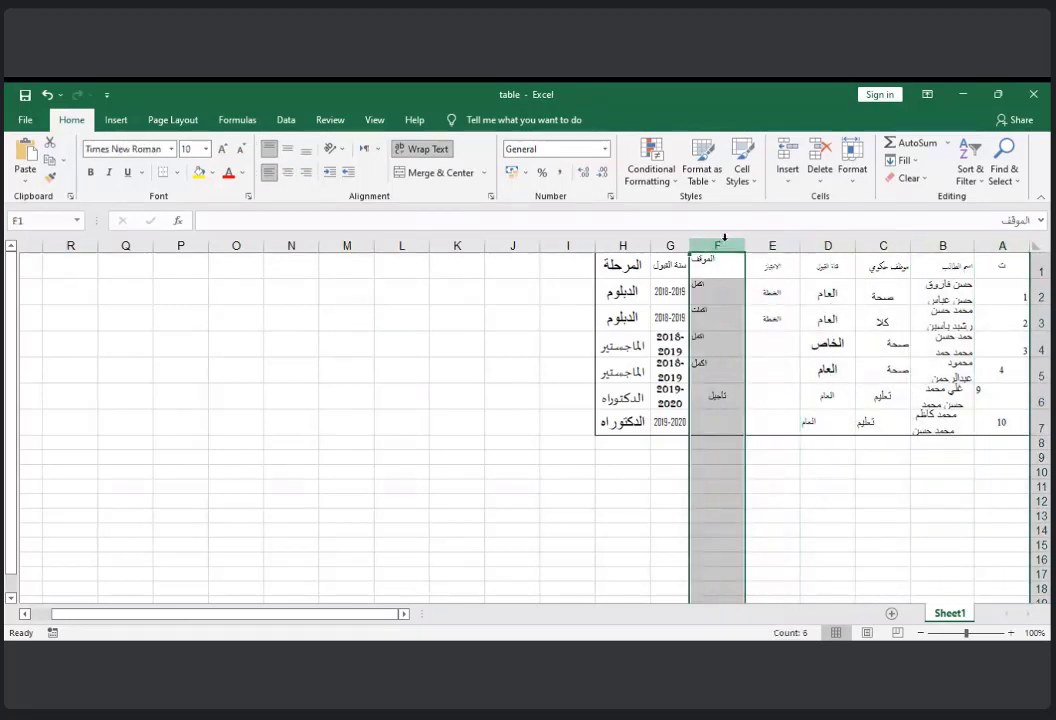
left_click(664, 245)
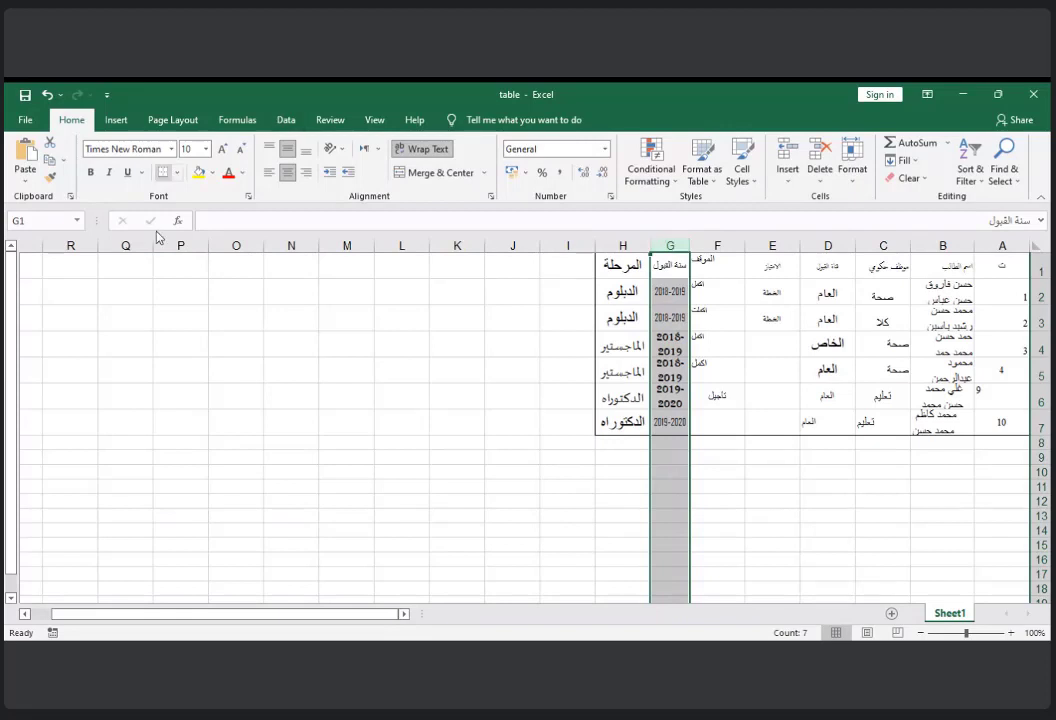
- Move along row 1 past column Z and select columns AA, AC and AD to examine the double-letter headings
left_click(122, 268)
key("Left")
key("Left")
key("Left")
key("Left")
key("Left")
key("Left")
key("Left")
key("Left")
key("Left")
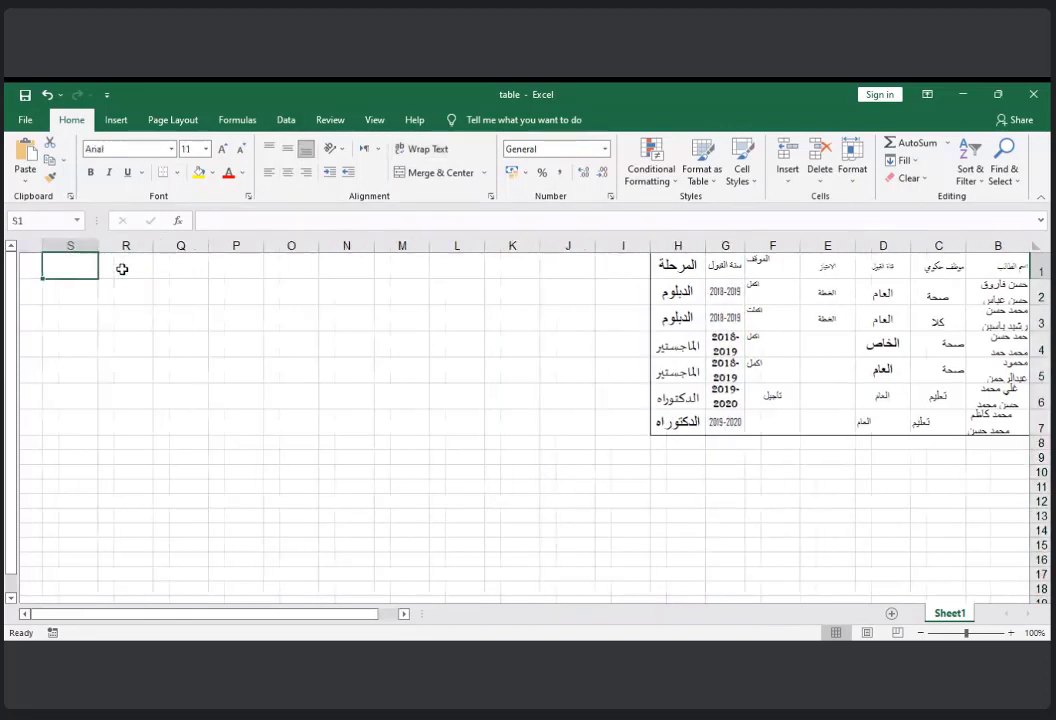
key("Left")
key("Left")
key("Left")
key("Left")
key("Left")
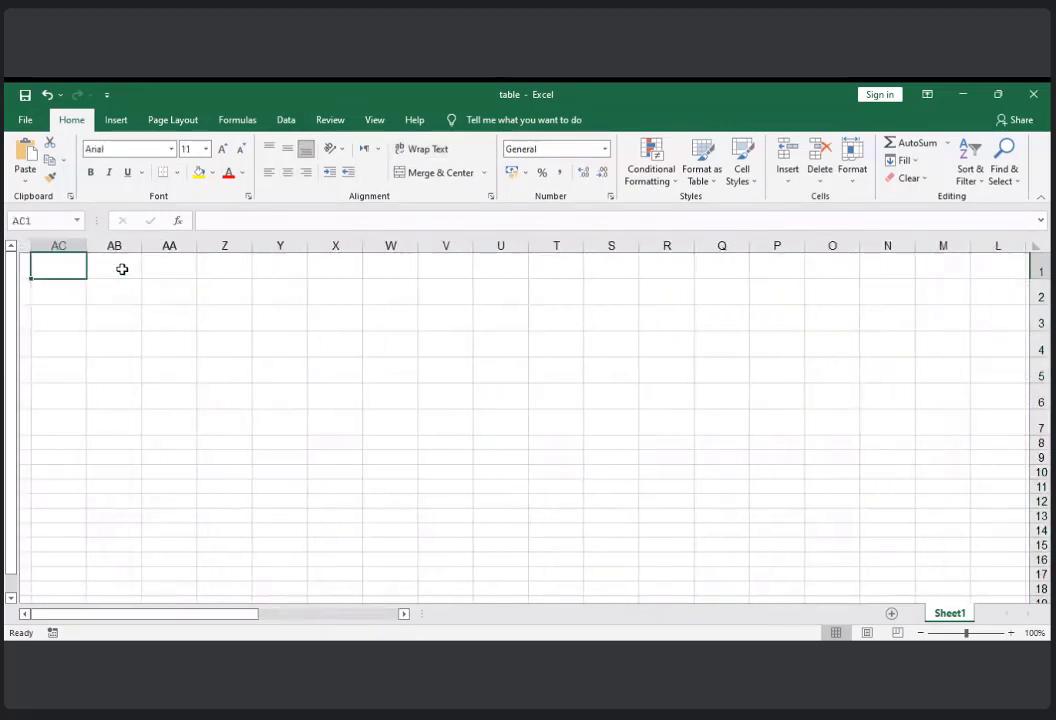
left_click(275, 244)
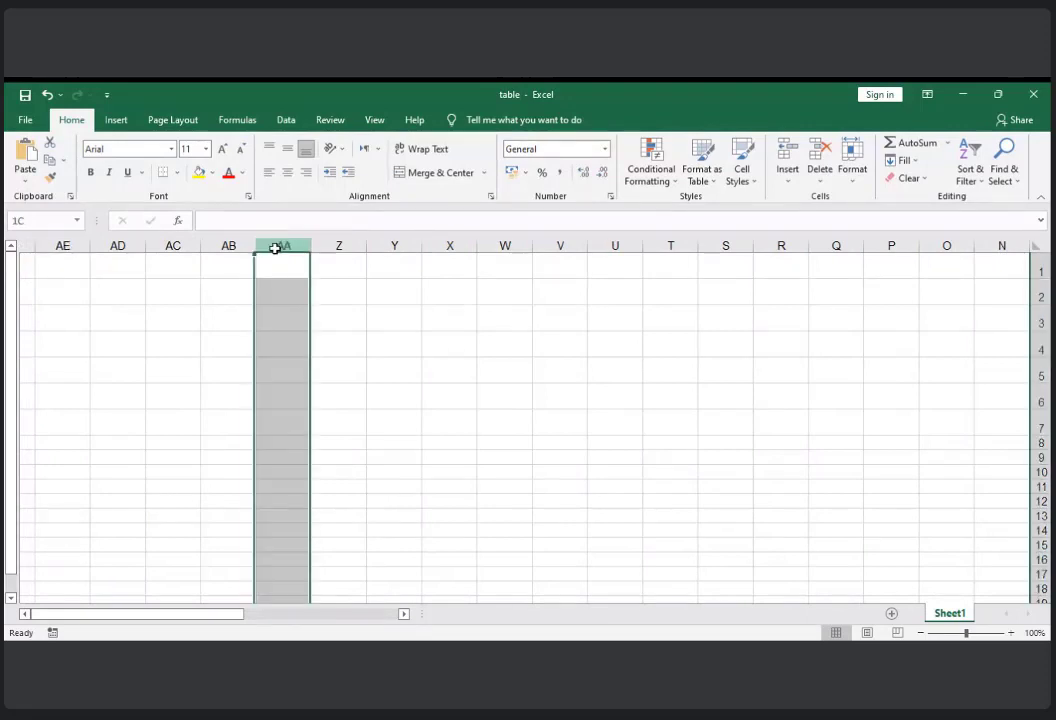
key("Left")
left_click(174, 244)
left_click(127, 243)
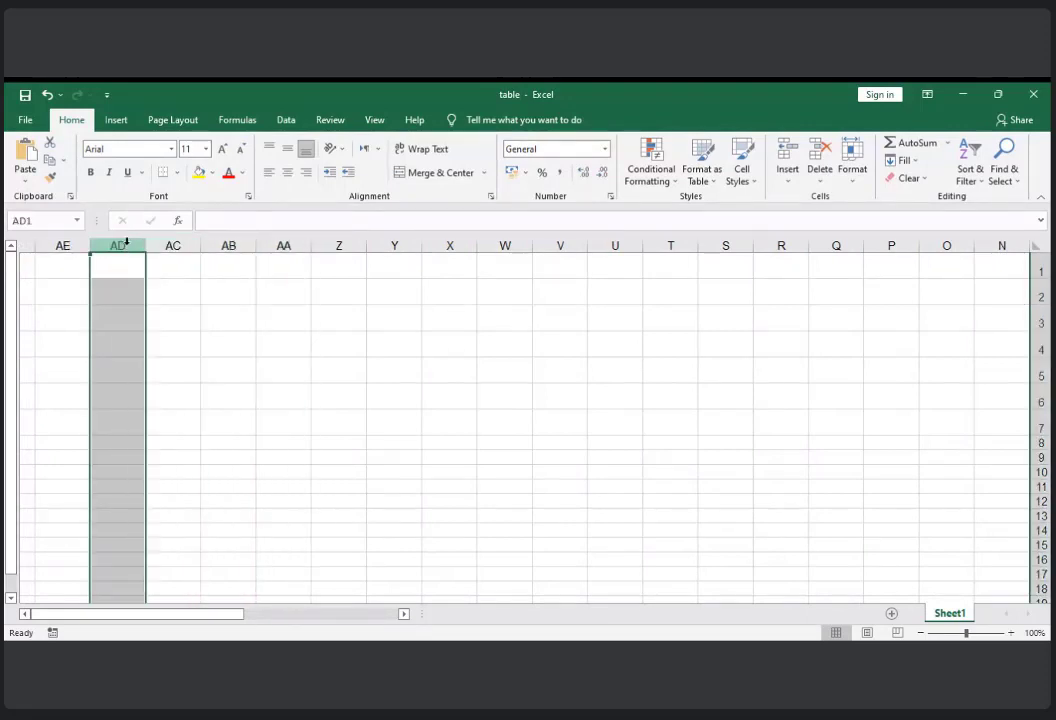
- Jump along row 1 to the sheet's last column, XFD, and return to cell A1
left_click(179, 269)
key("ctrl+Left")
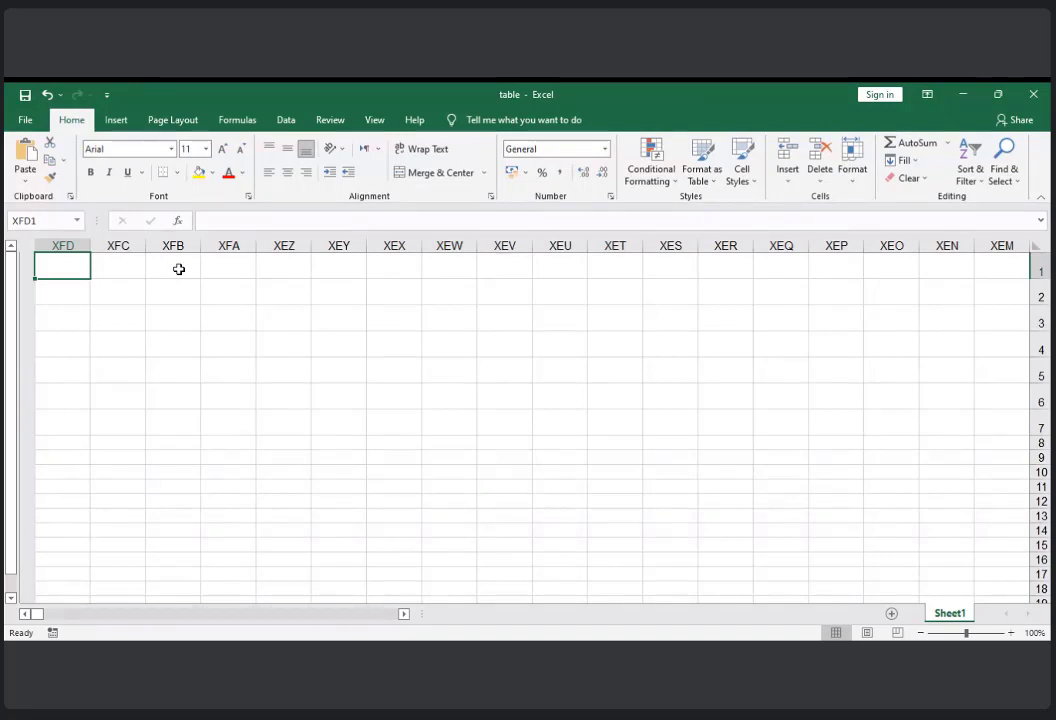
key("ctrl+Right")
key("ctrl+Right")
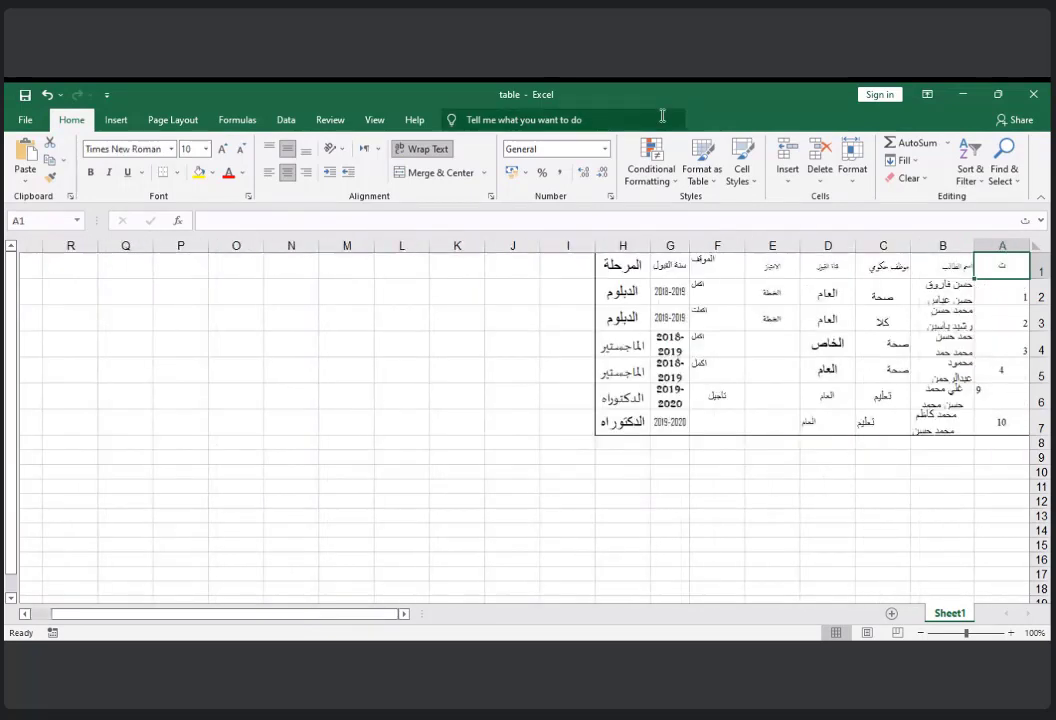
- Select column A, and select rows 8 through 12 one at a time to examine the row numbering
left_click(1002, 245)
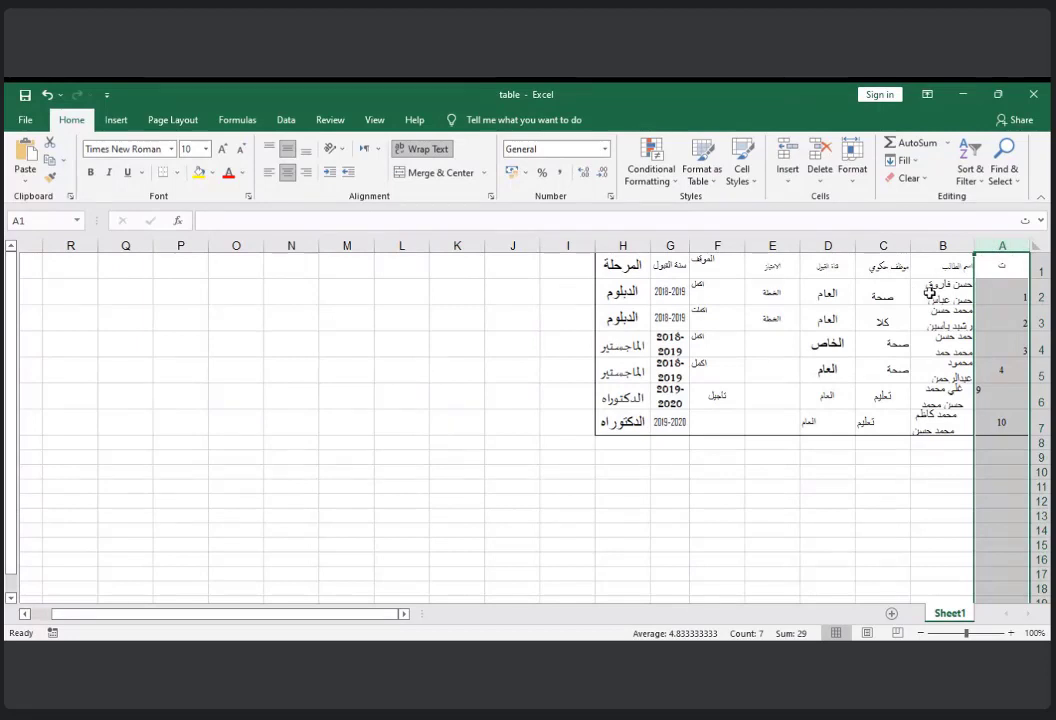
left_click(1012, 470)
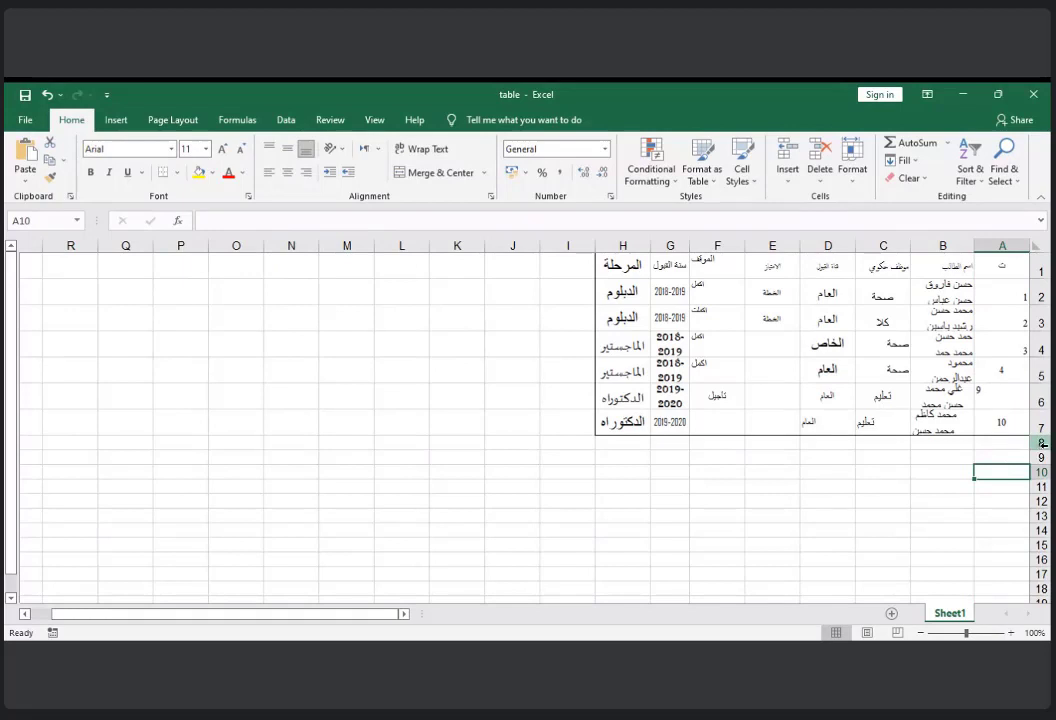
left_click(1040, 443)
left_click(1040, 457)
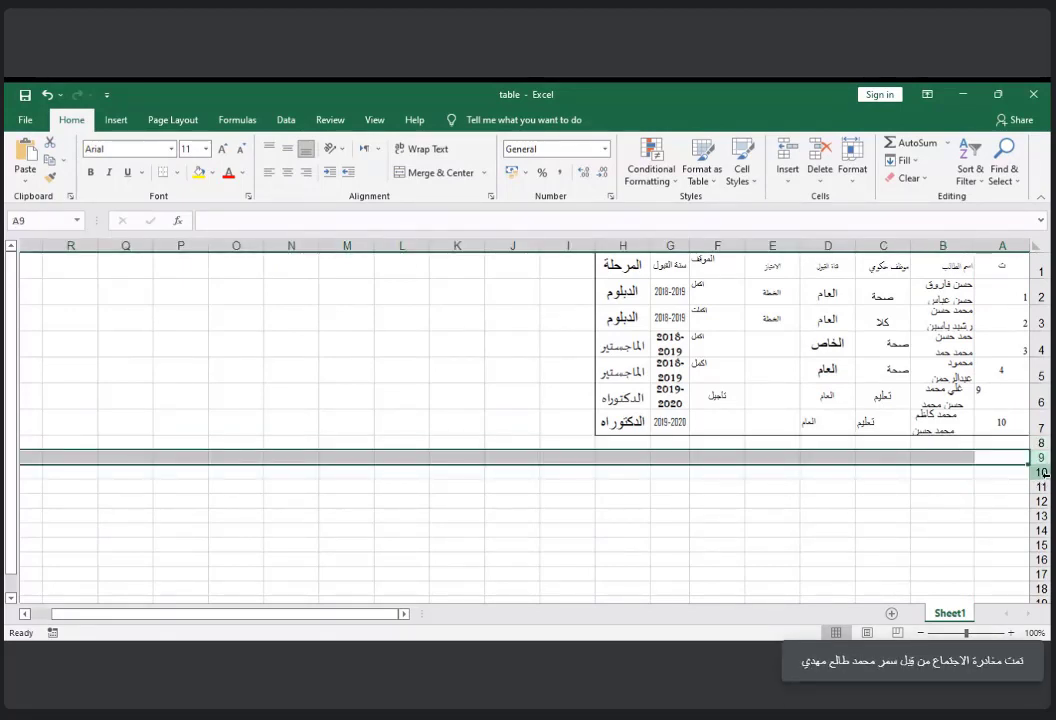
left_click(1040, 472)
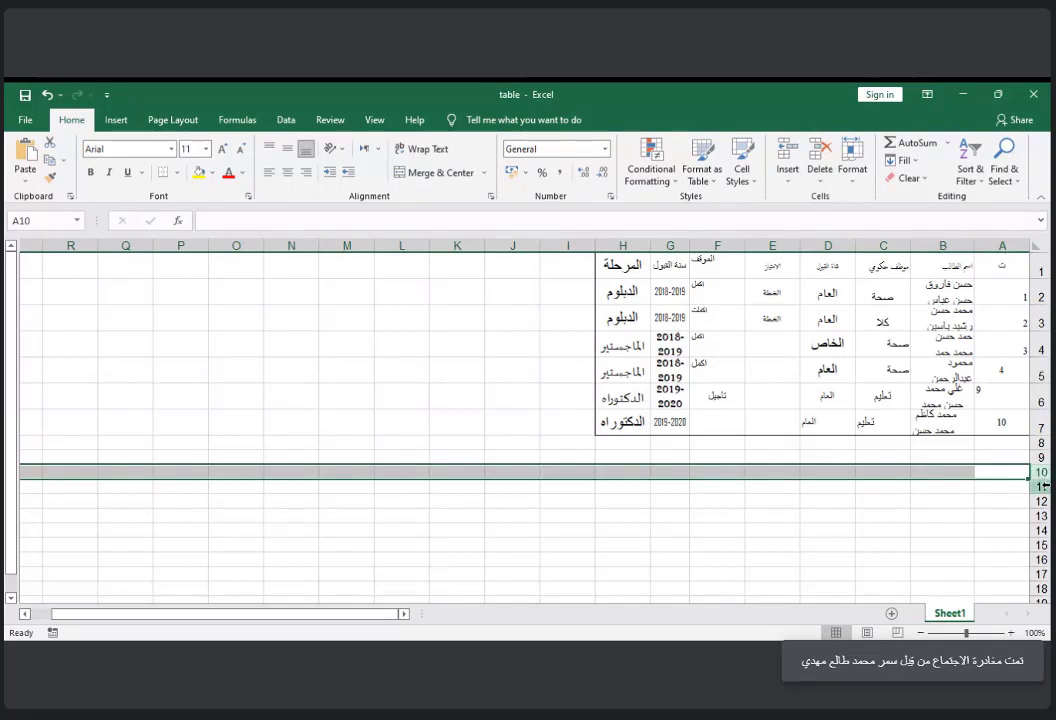
left_click(1040, 486)
left_click(1040, 501)
- Jump from cell A11 to the sheet's last row, 1048576, and return to cell A1
left_click(980, 485)
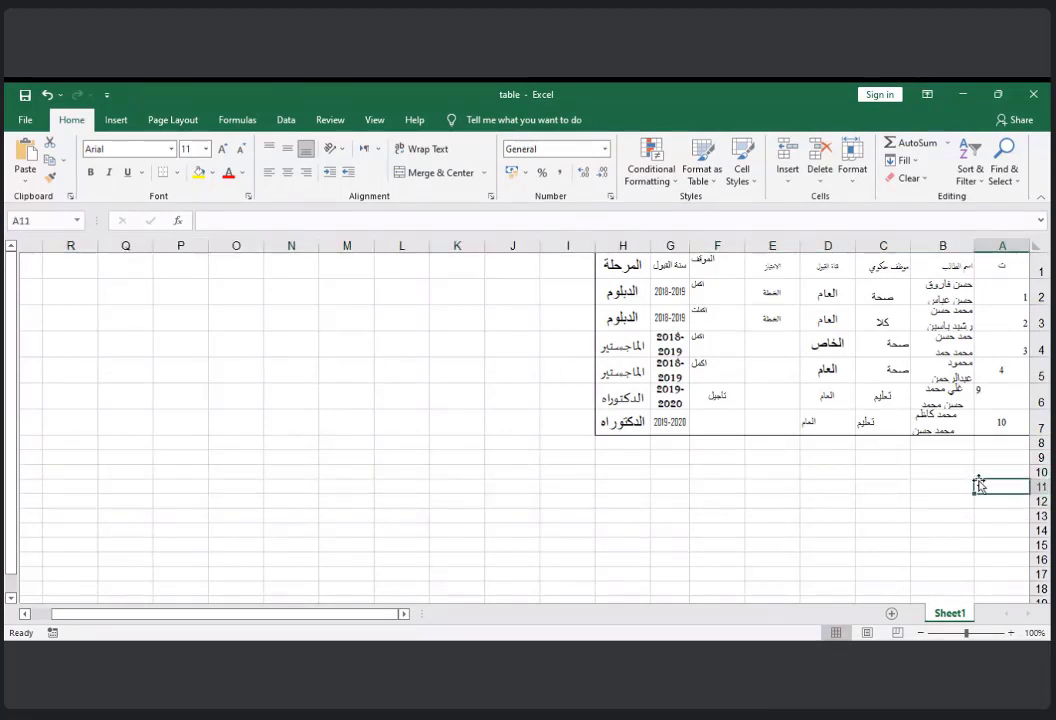
key("ctrl+Down")
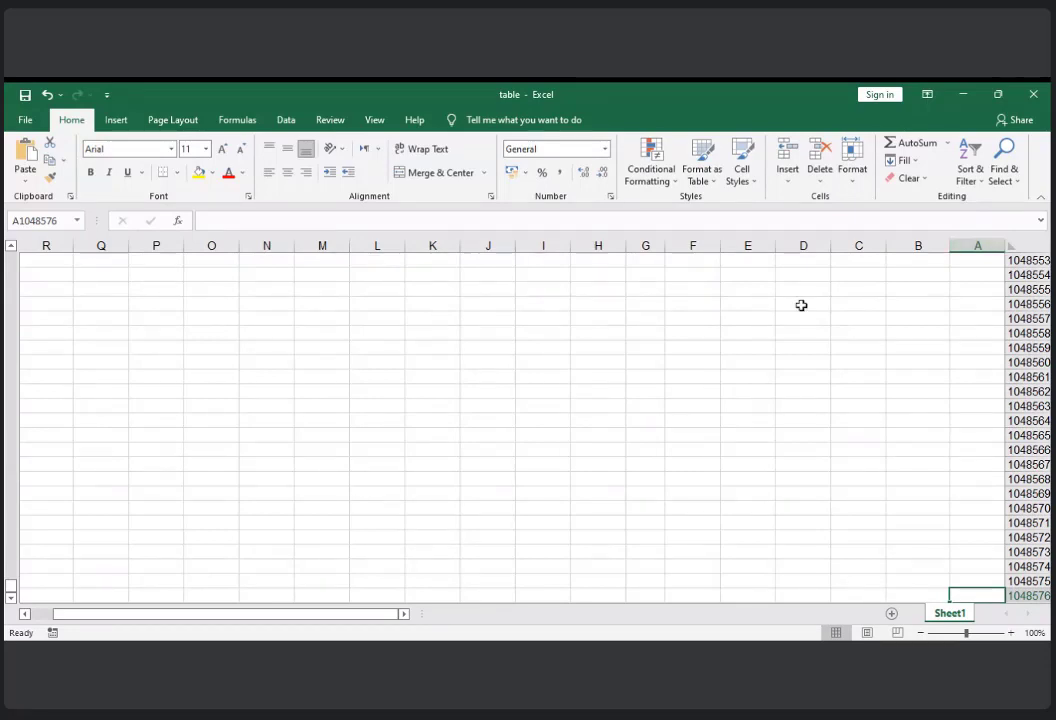
key("ctrl+Home")
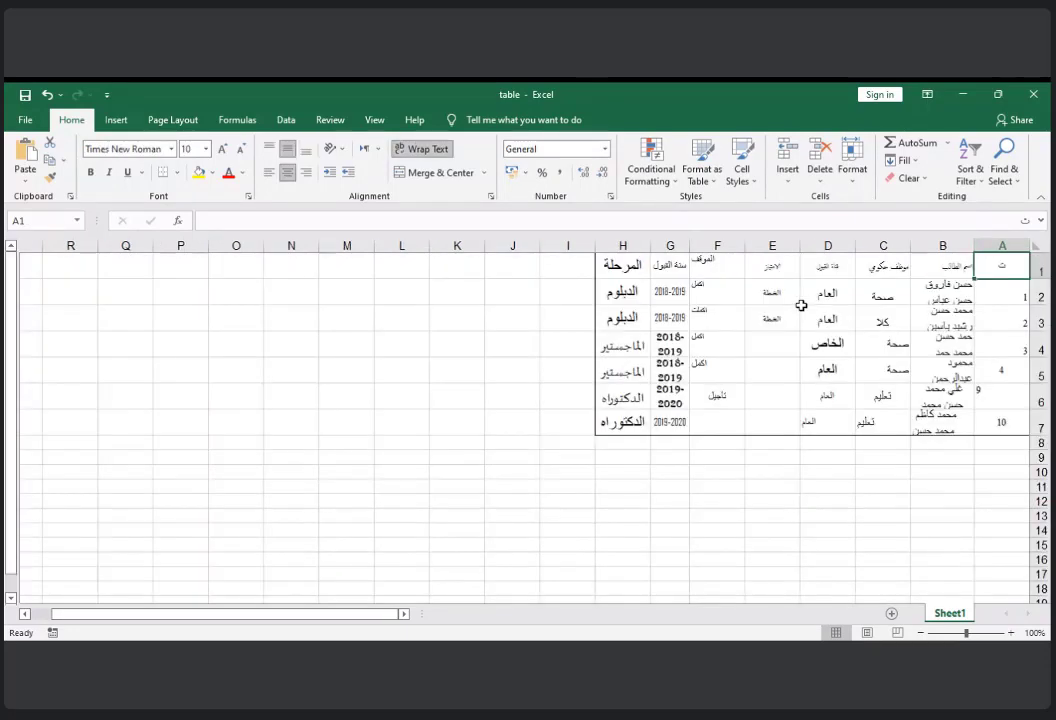
- Select column A and cells A1 and R1 in turn, checking the cell reference of A1 and of R1
left_click(1002, 245)
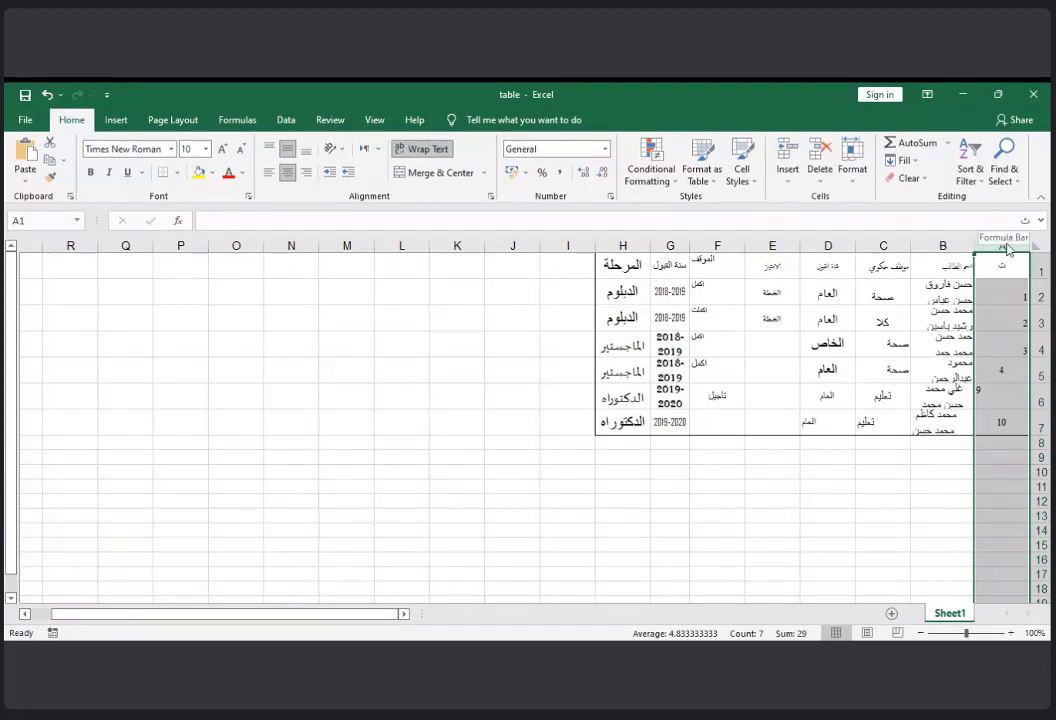
left_click(990, 266)
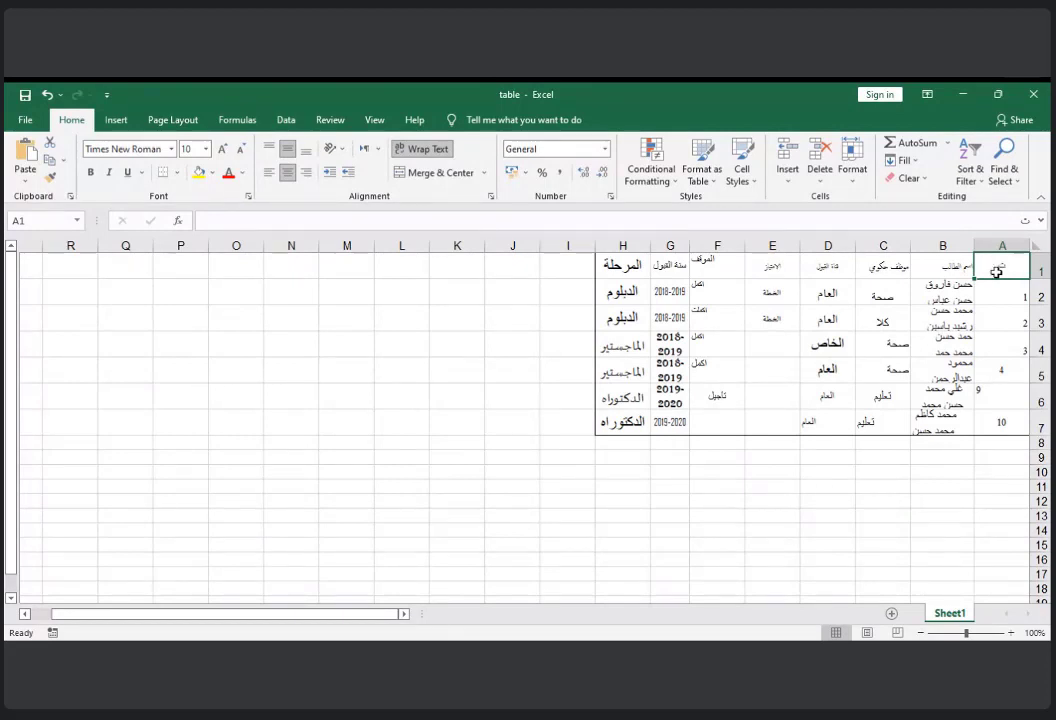
left_click(31, 218)
left_click(92, 272)
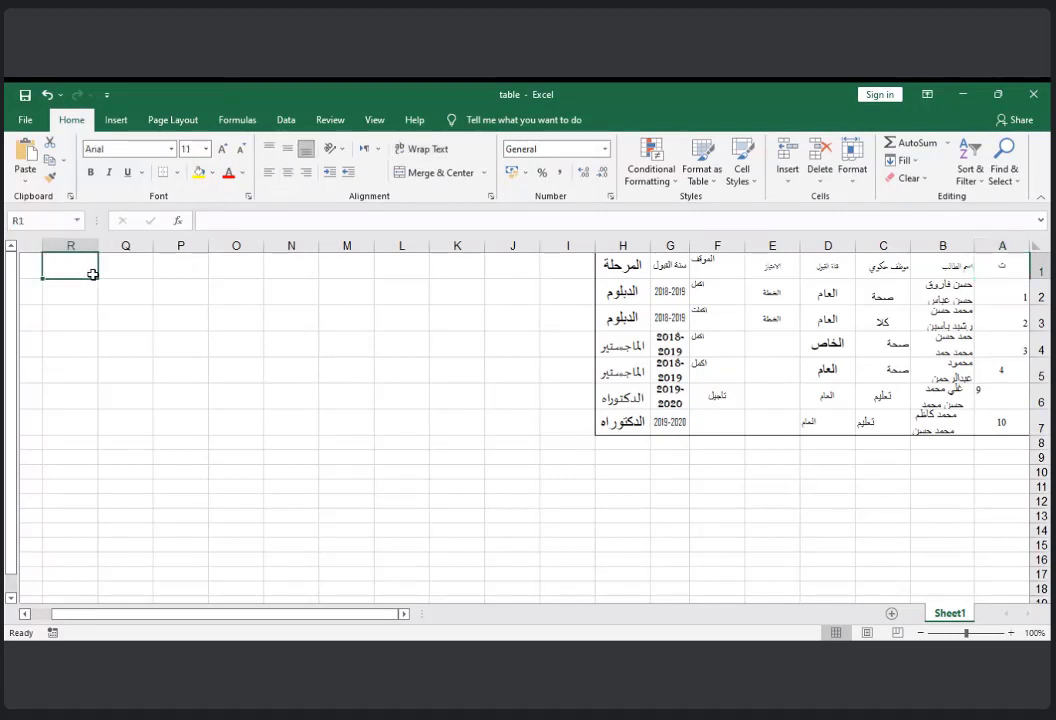
left_click(38, 221)
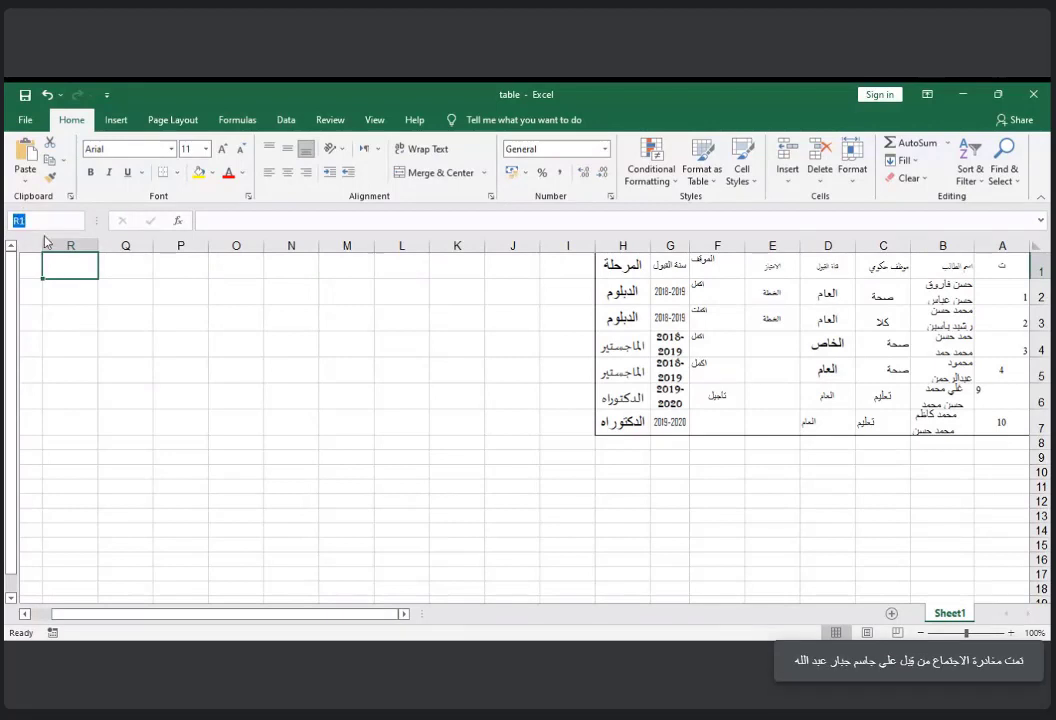
- Select the student table's first cell A1 and last cell H7 in turn, checking the reference of each
left_click(65, 215)
left_click(1003, 262)
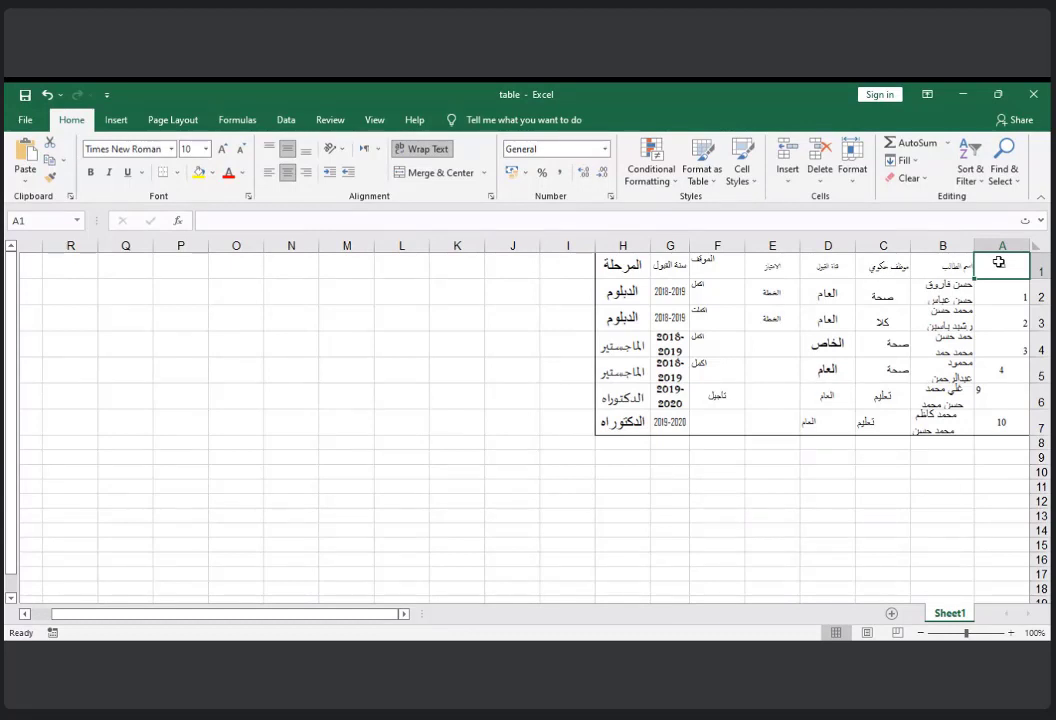
type("ت")
left_click(609, 421)
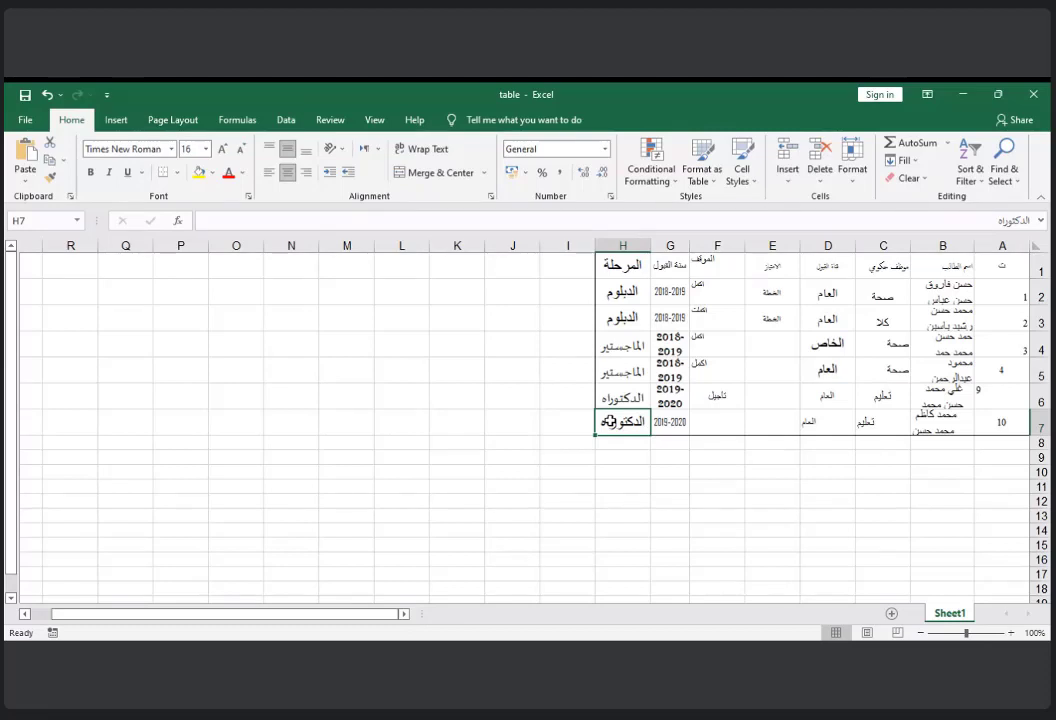
left_click(1003, 266)
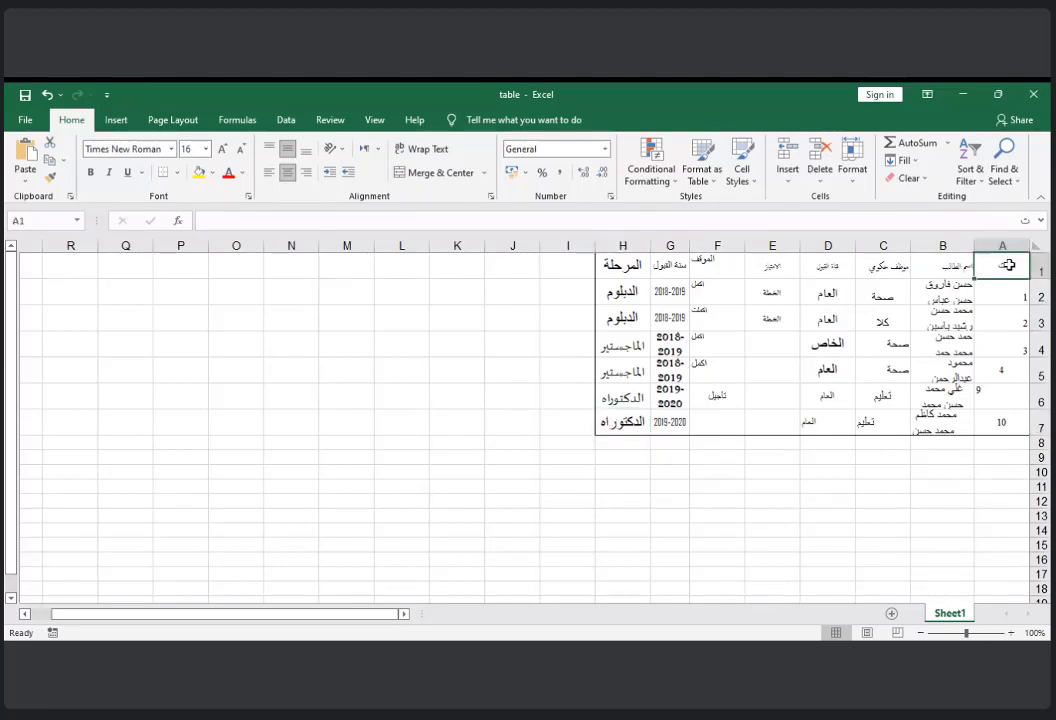
left_click(622, 422)
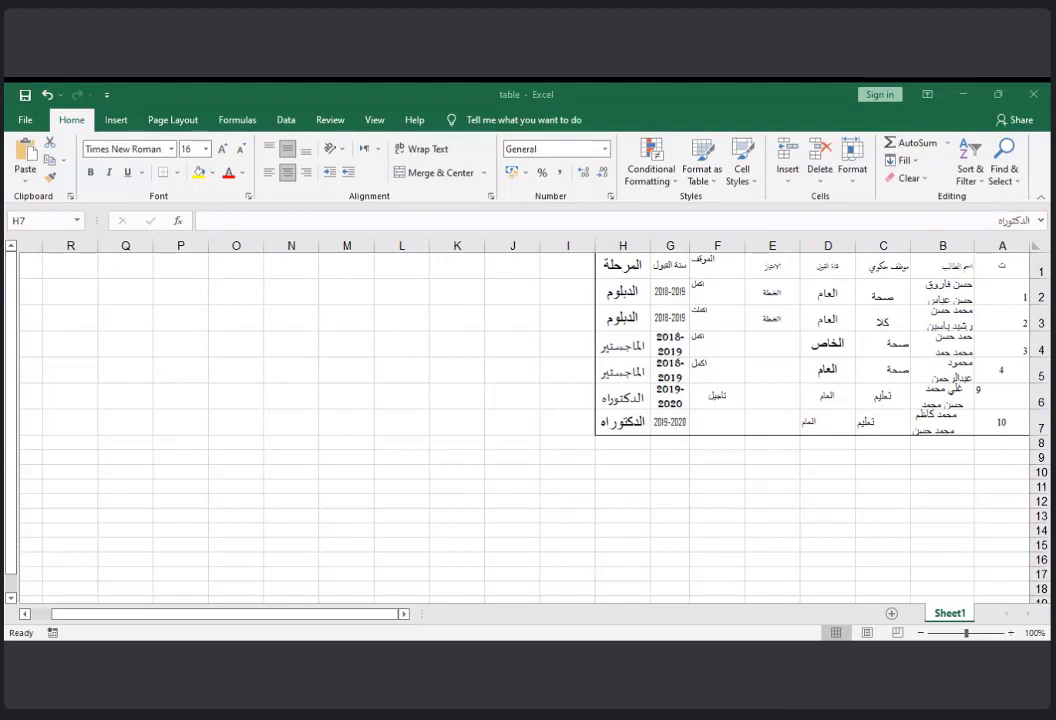
key("alt+Tab")
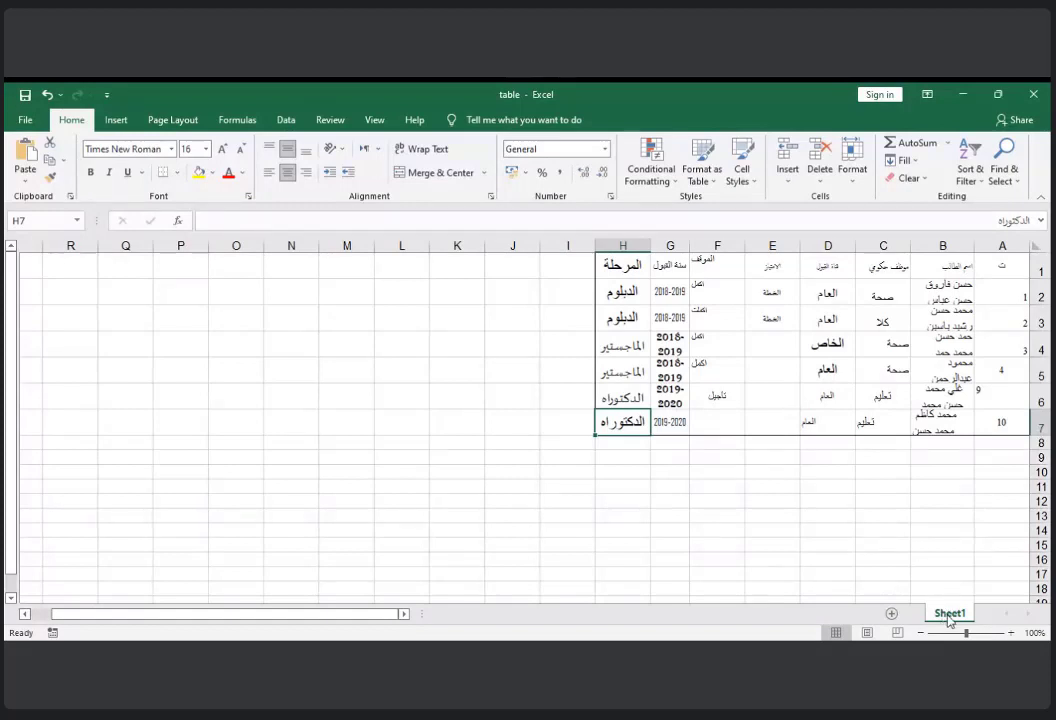
- Add two new worksheets to the workbook and switch through all three sheets, ending on Sheet1
left_click(891, 614)
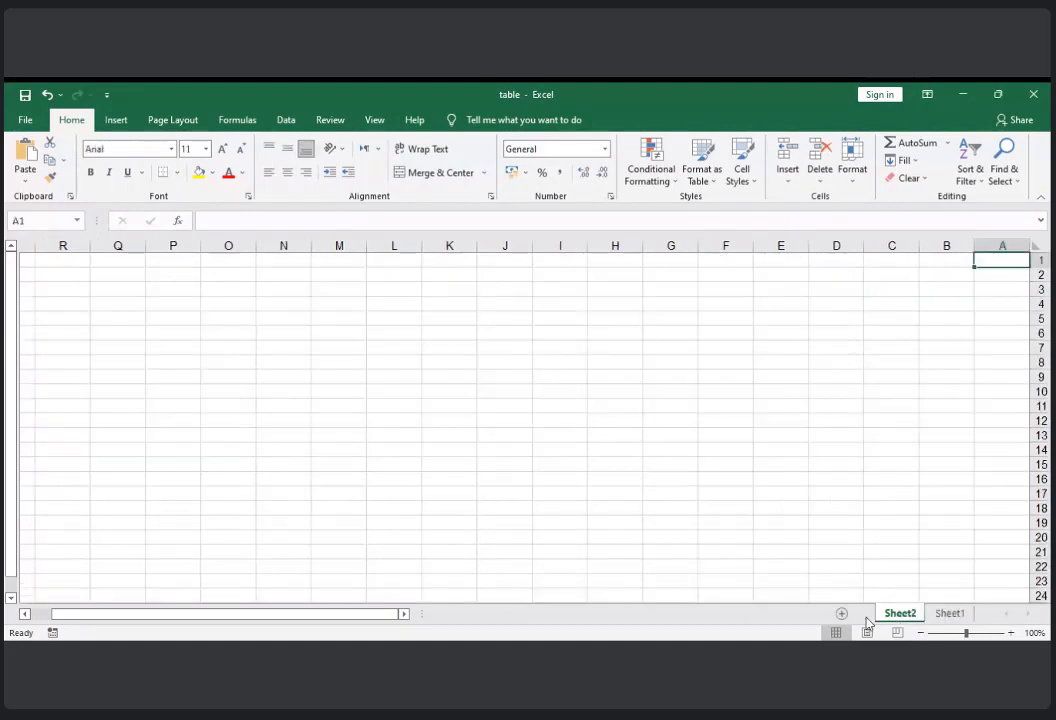
left_click(841, 614)
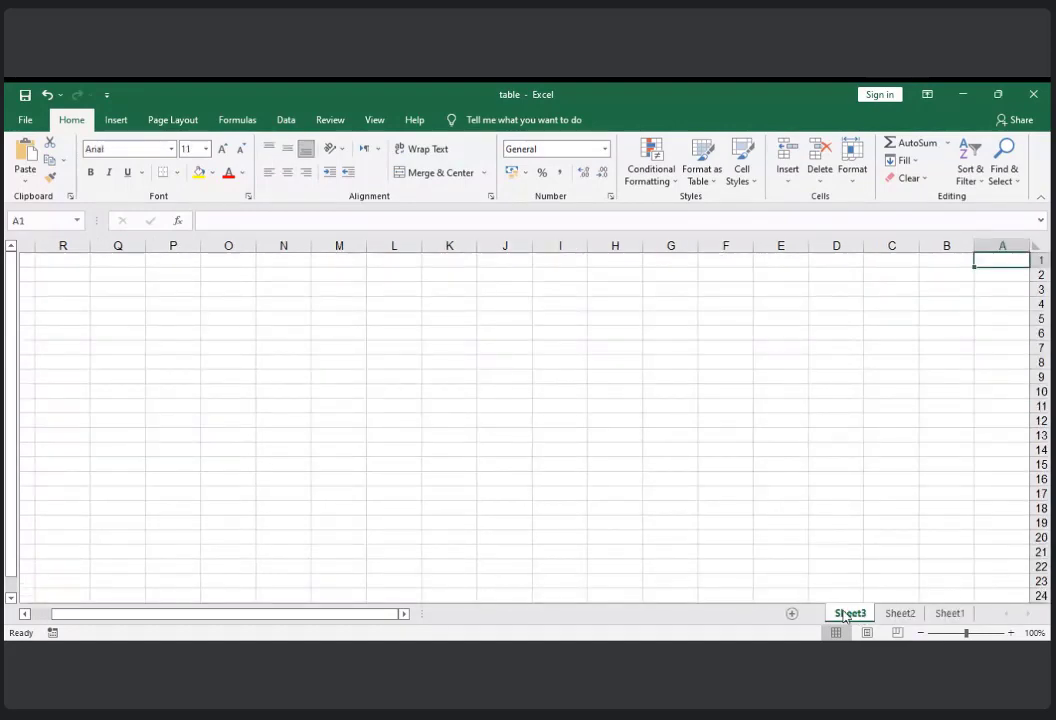
left_click(950, 613)
left_click(900, 613)
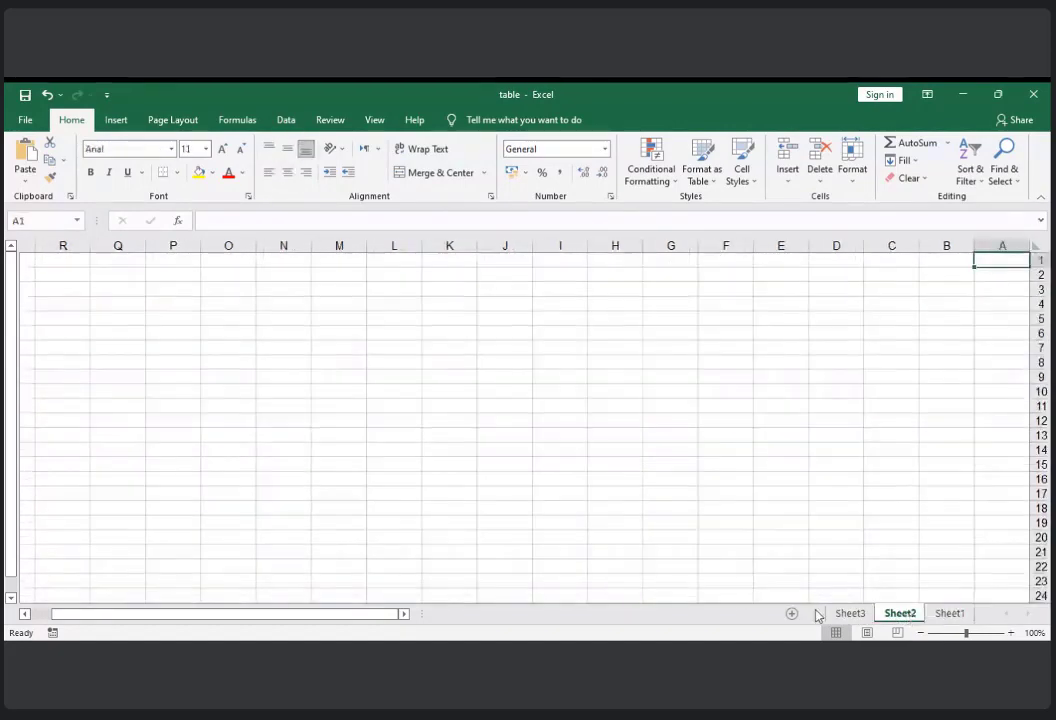
left_click(850, 613)
left_click(948, 613)
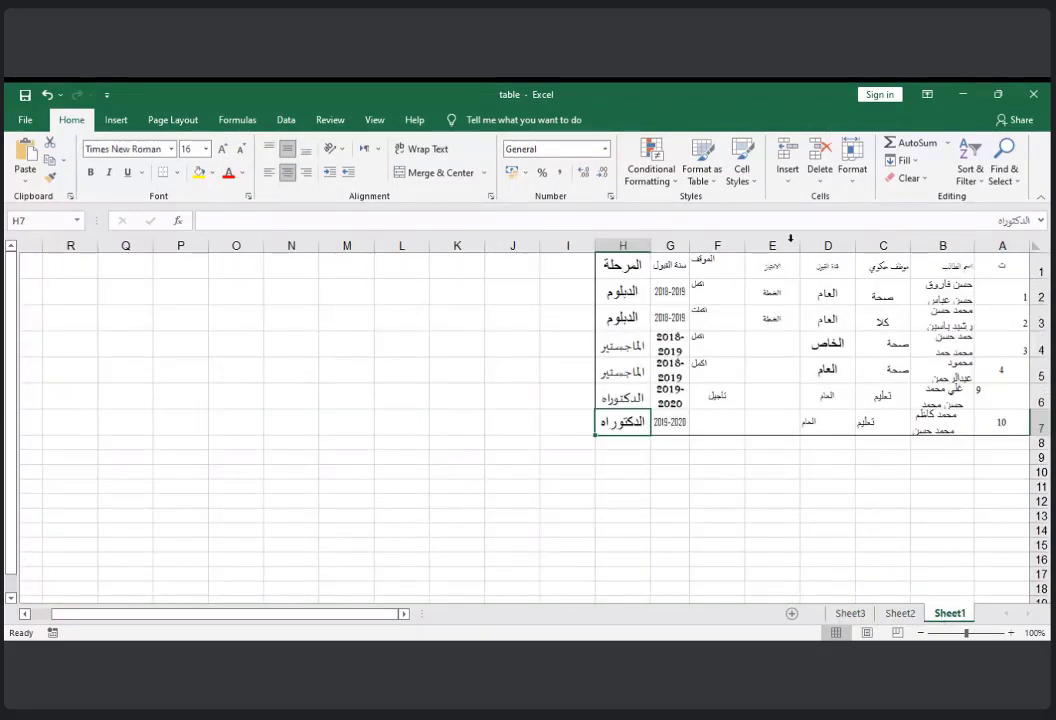
- Enter a random string of Arabic characters in cell D8 of Sheet2
left_click(899, 614)
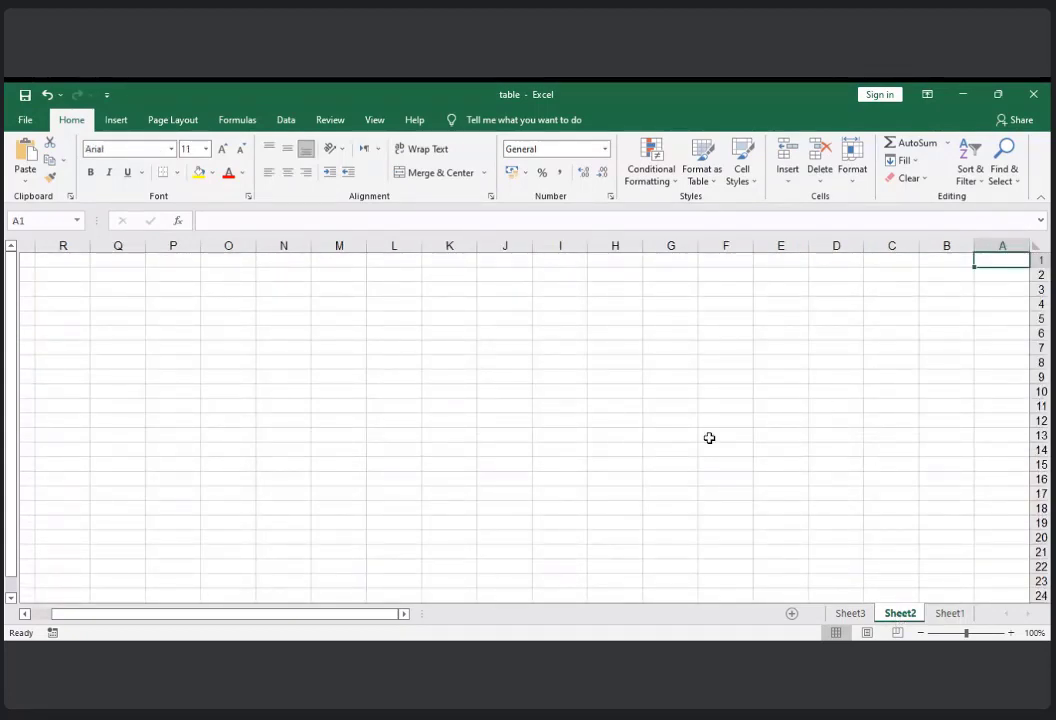
left_click(826, 361)
type("قاتلاؤعزنتىلاؤوت")
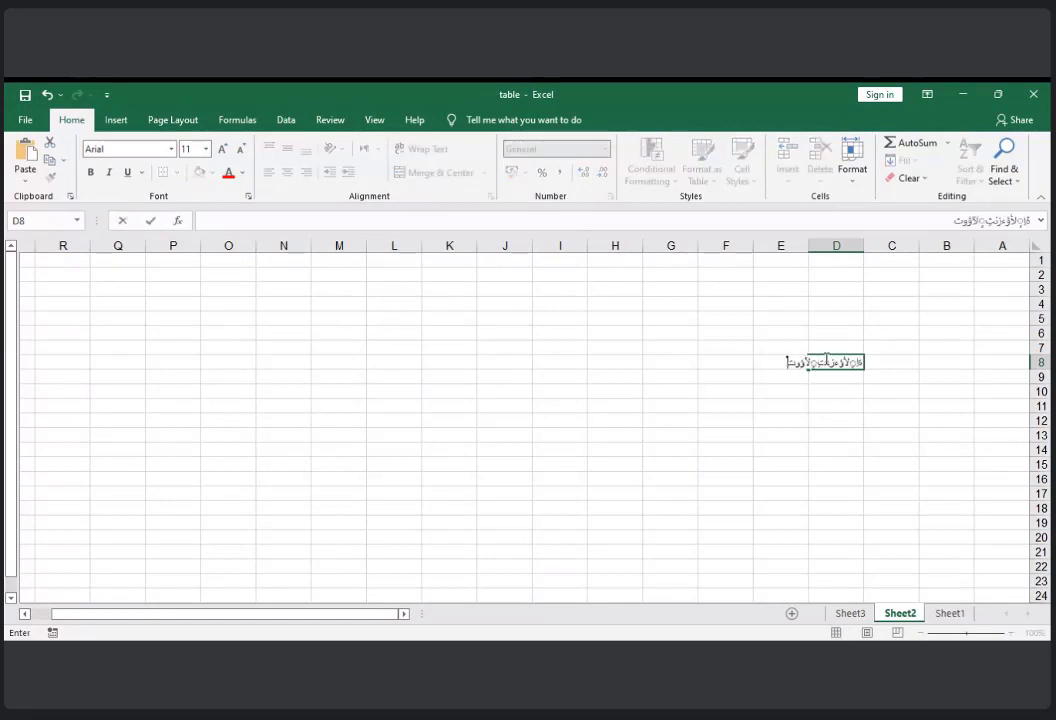
- Switch between Sheet3, Sheet1 and Sheet2 to compare their contents, and return to Sheet1
left_click(850, 620)
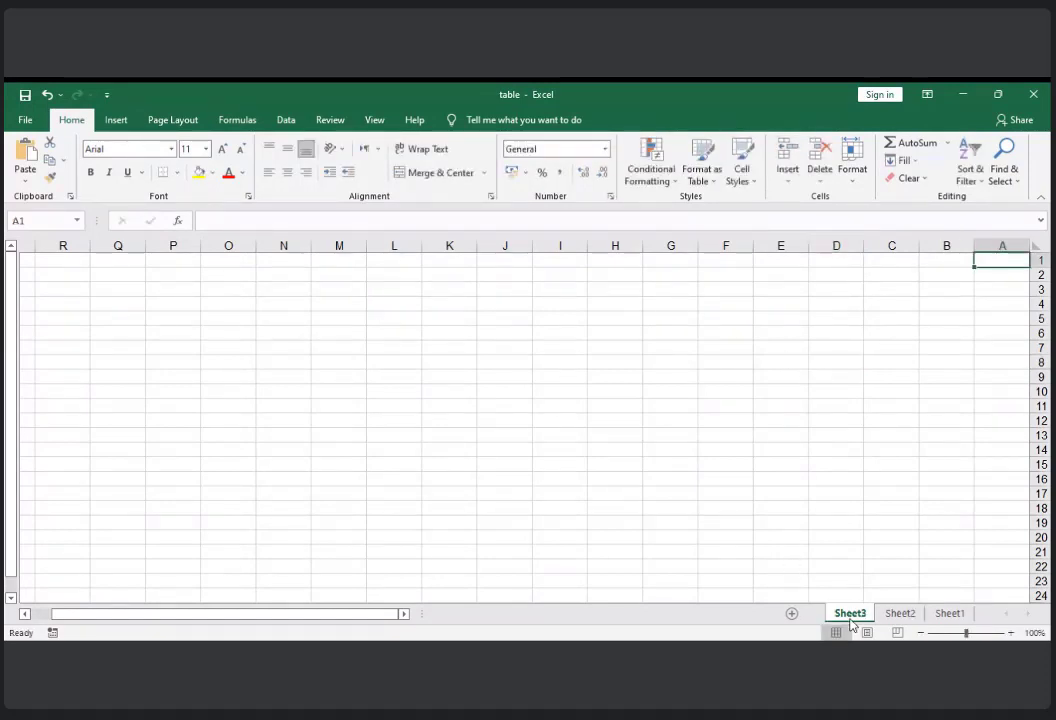
left_click(950, 620)
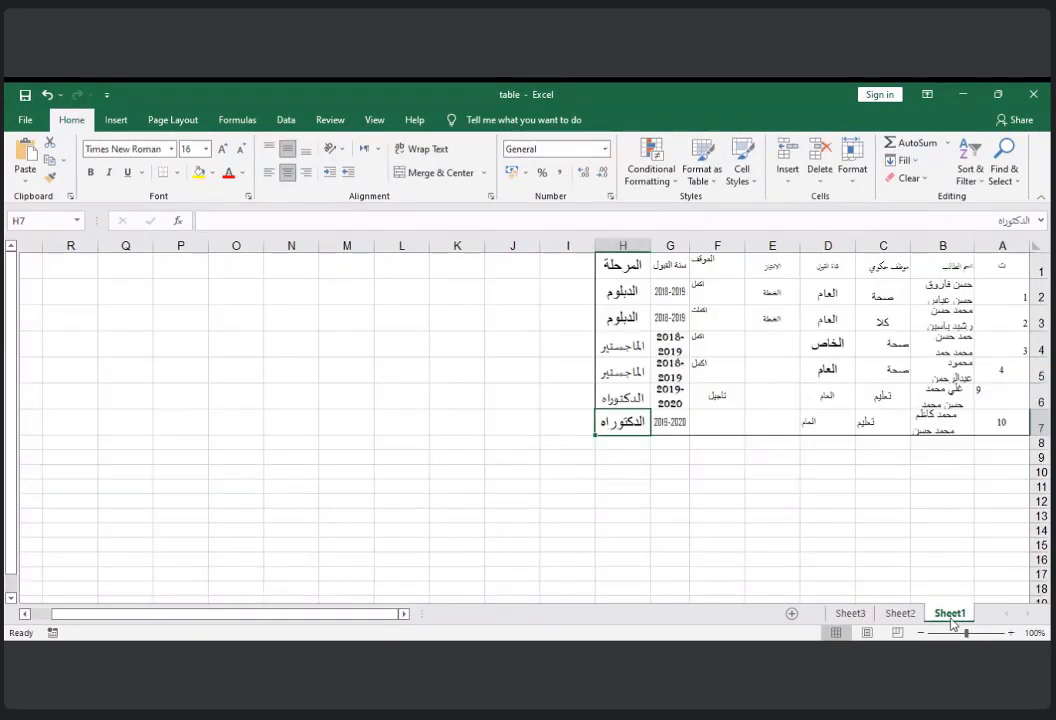
left_click(899, 616)
left_click(849, 615)
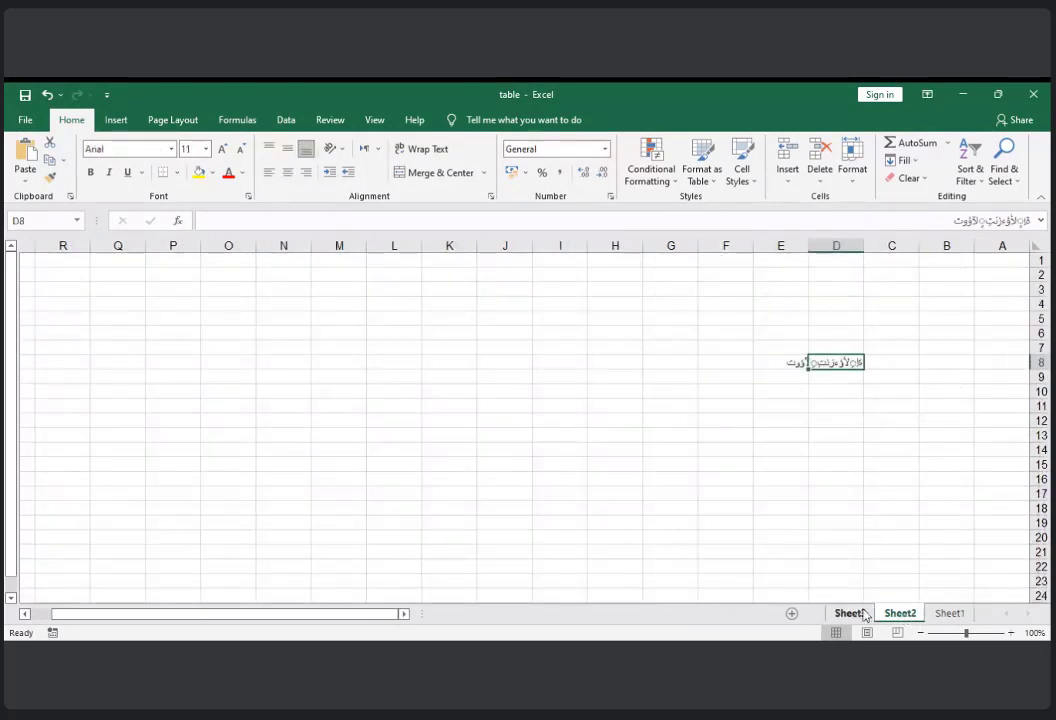
left_click(950, 614)
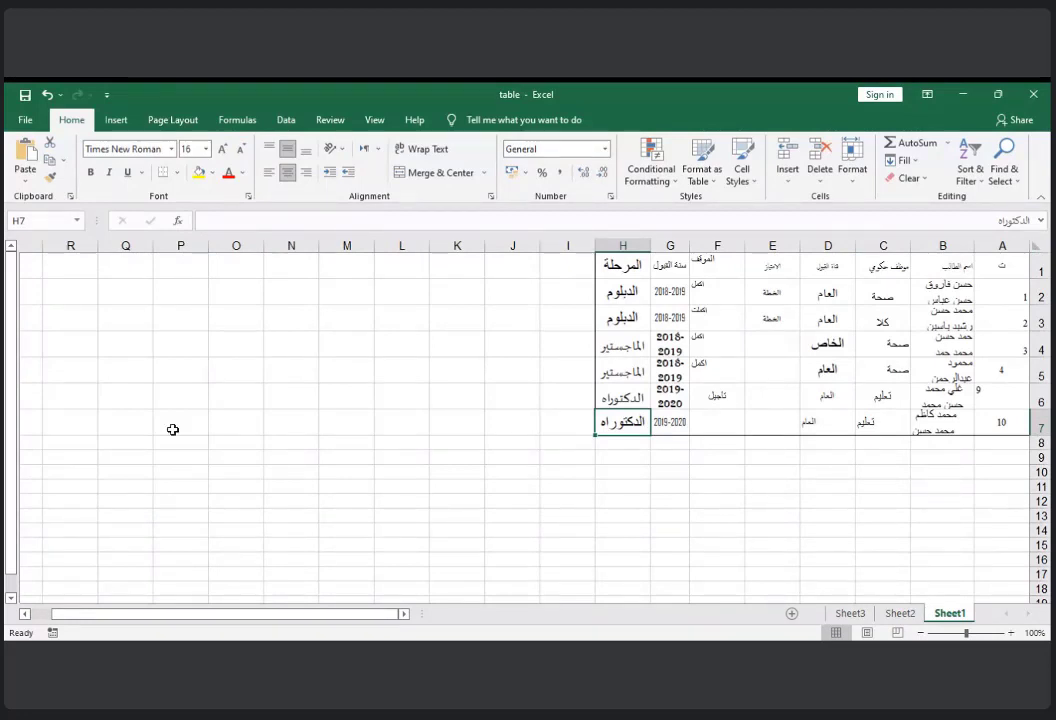
- Open the recent workbook "تقرير متابعة تنفيذ خطة ٢٠٢١ (٢)" and view its sheets for months 1 to 4, returning to month 1
left_click(25, 120)
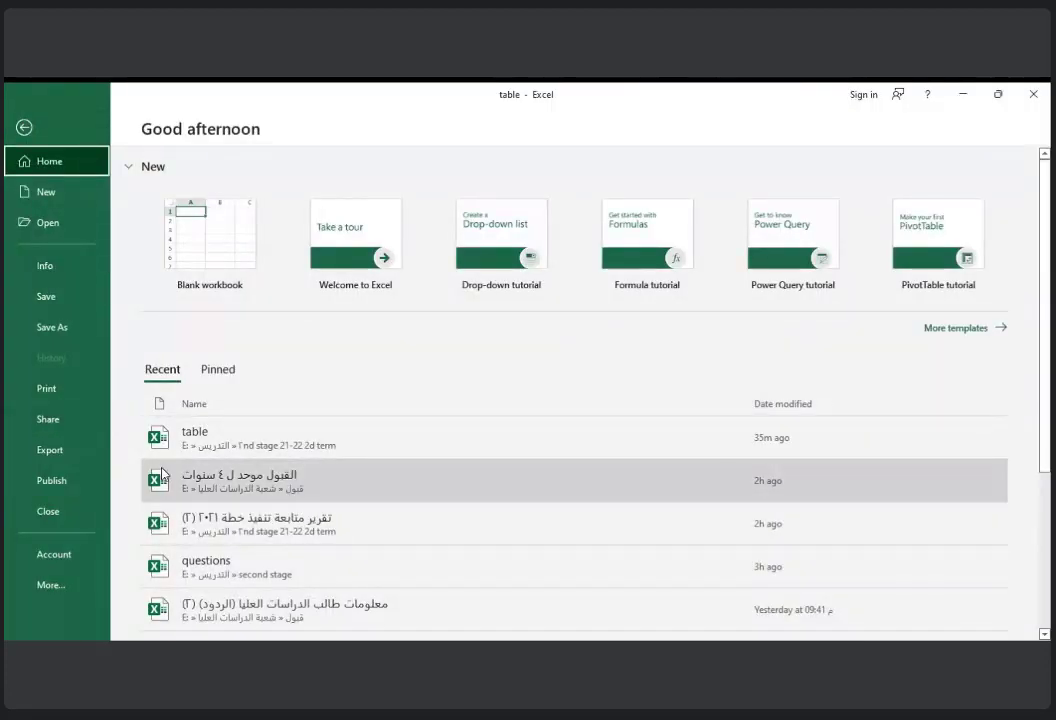
left_click(209, 524)
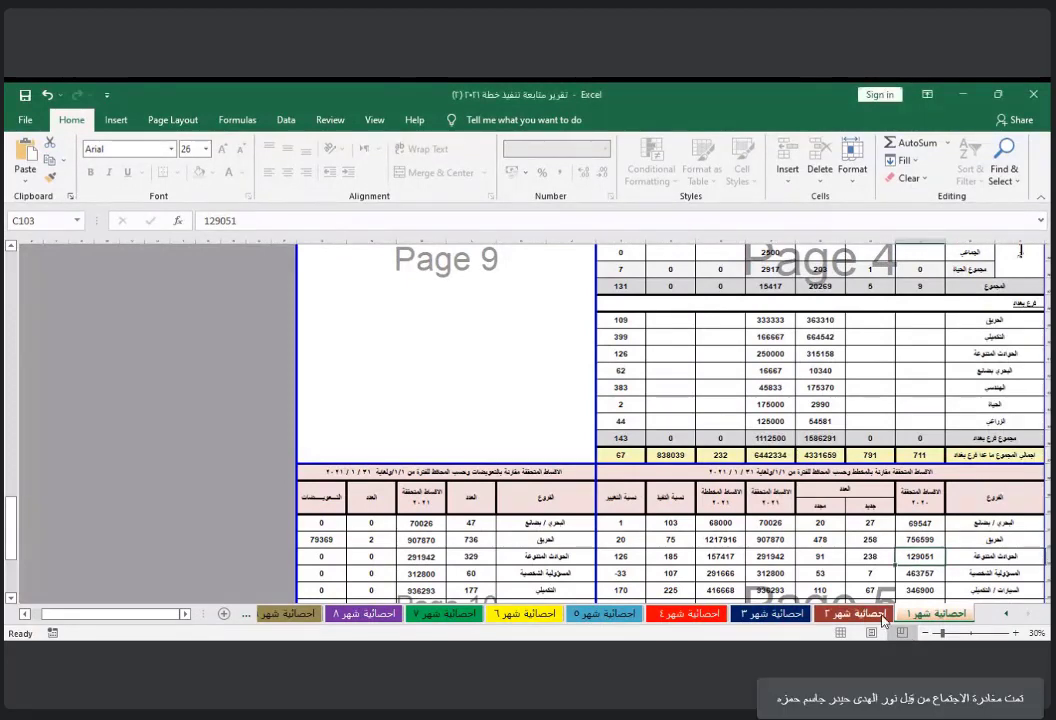
left_click(850, 614)
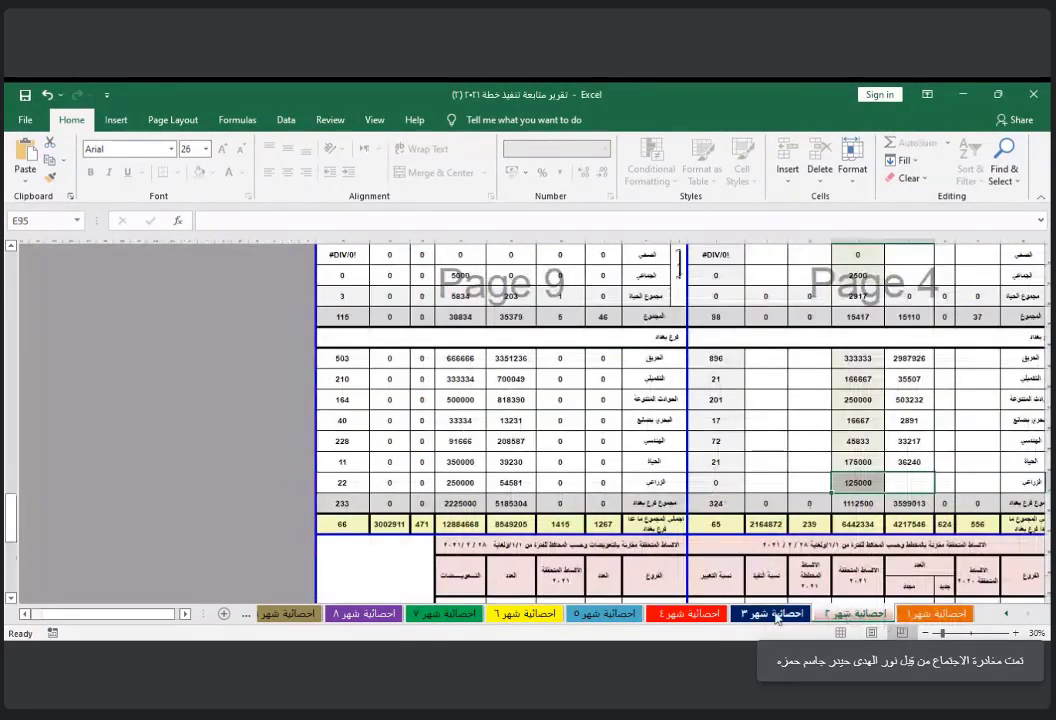
left_click(772, 614)
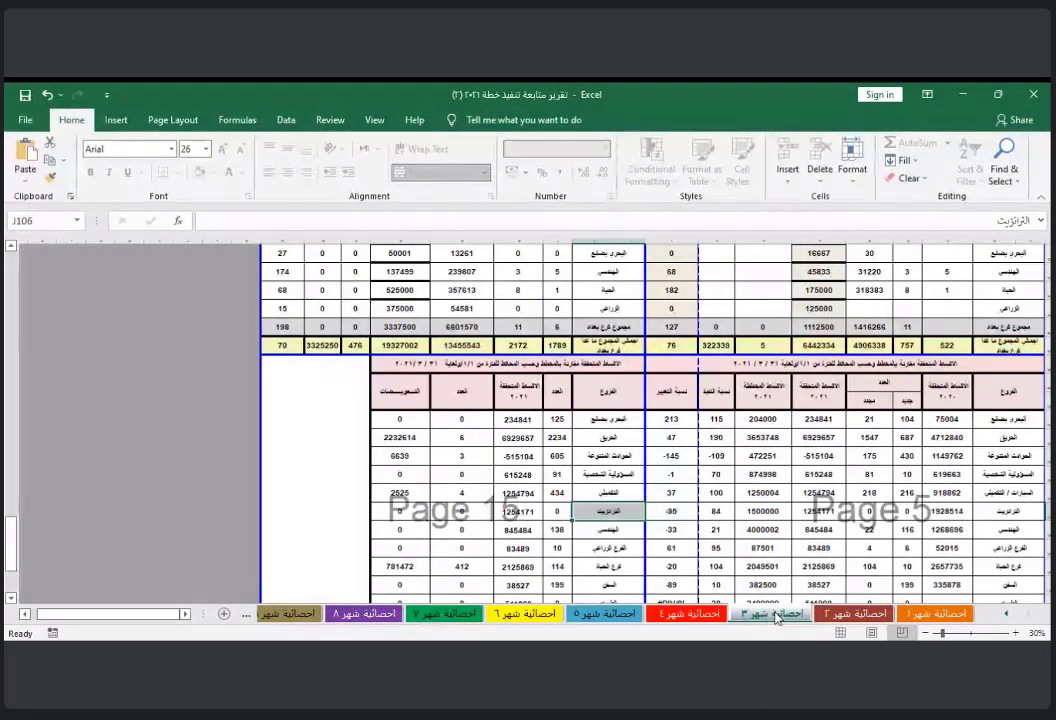
key("ctrl+Page_Down")
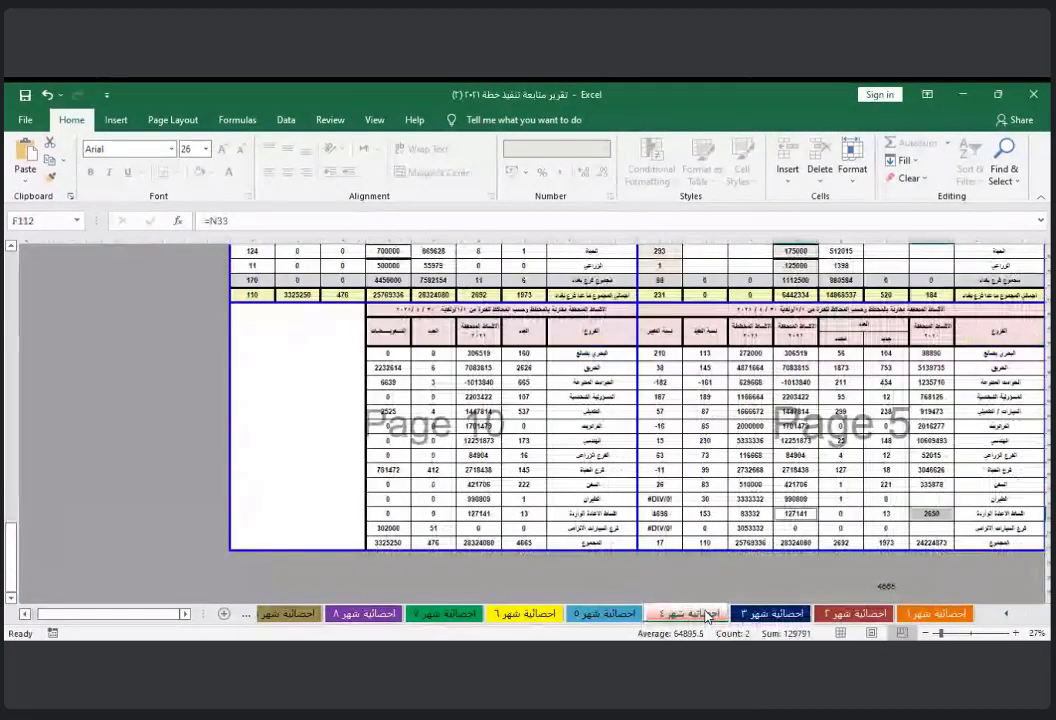
key("ctrl+Page_Up")
key("ctrl+Page_Up")
key("ctrl+Page_Up")
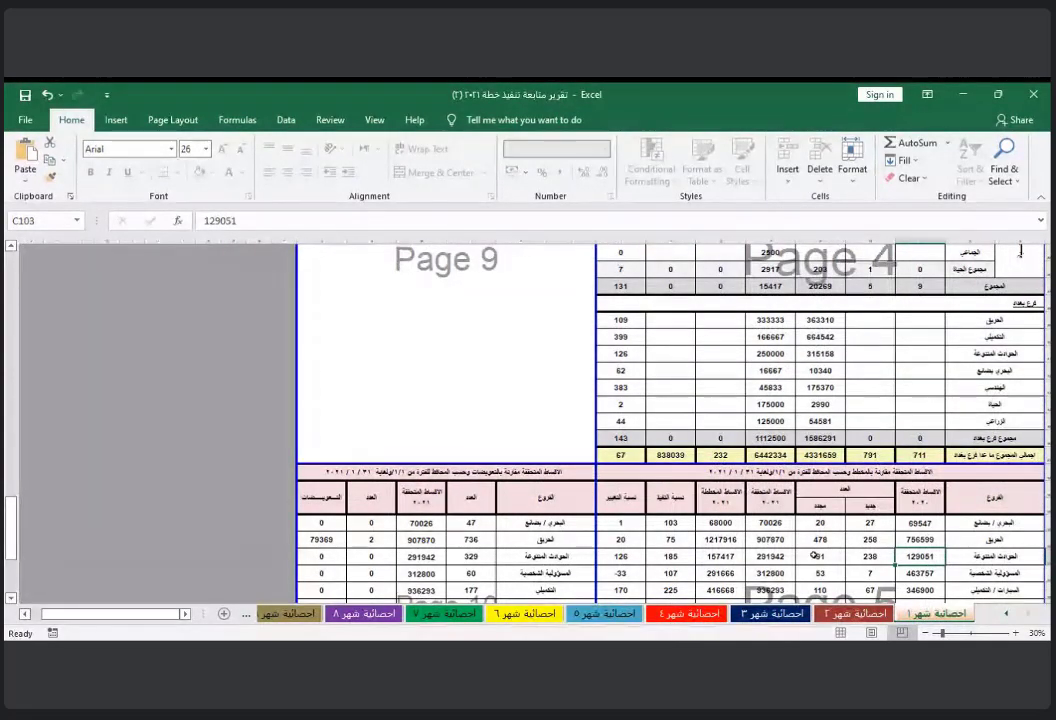
- Browse the workbook's sheets through to the last ones and display the month 12 sheet, احصائية شهر ١٢
left_click(1005, 616)
left_click(1005, 616)
left_click(1005, 616)
left_click(1005, 616)
left_click(1005, 616)
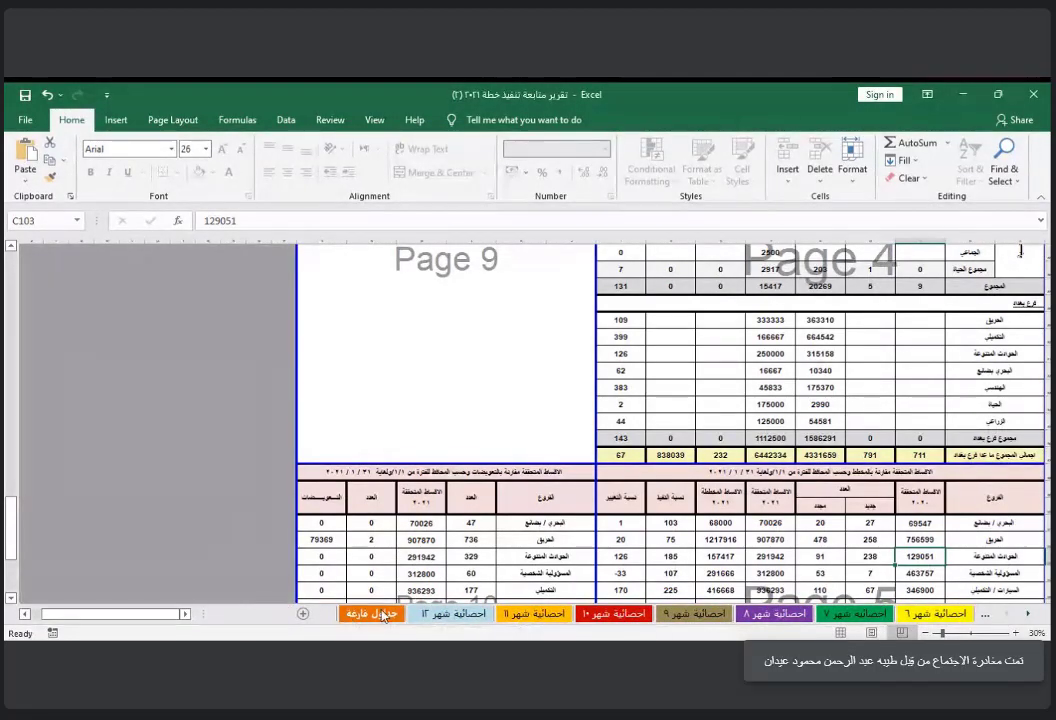
left_click(438, 617)
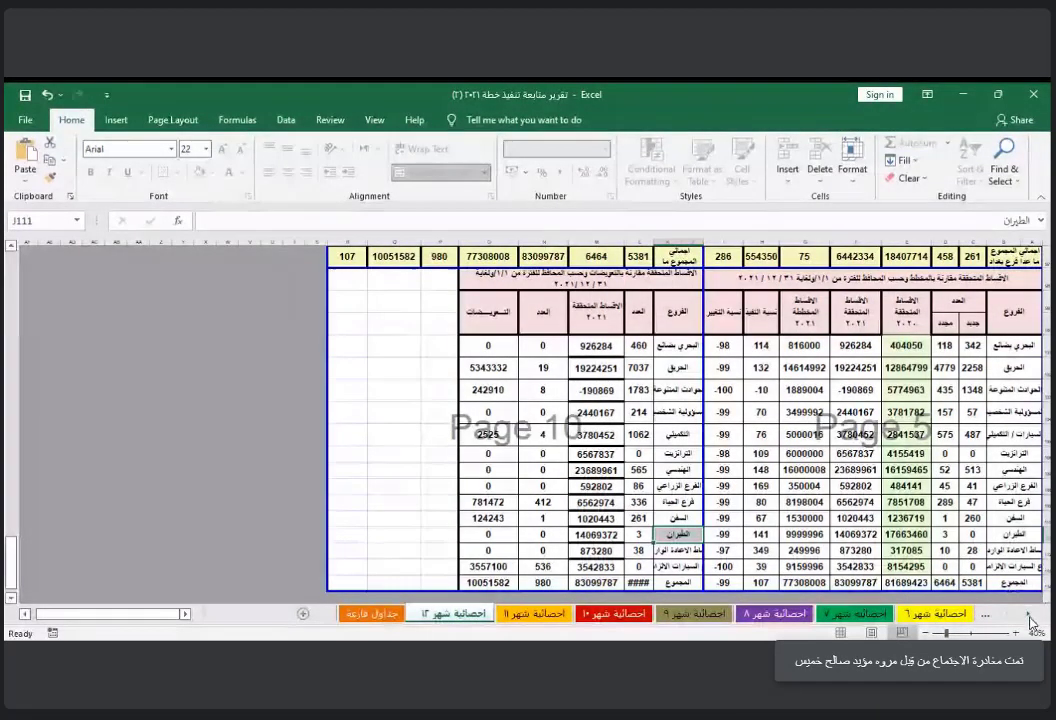
- Go back to the workbook's first sheet, احصائية شهر ١
left_click(1029, 614)
left_click(1030, 618)
left_click(1030, 618)
left_click(1030, 618)
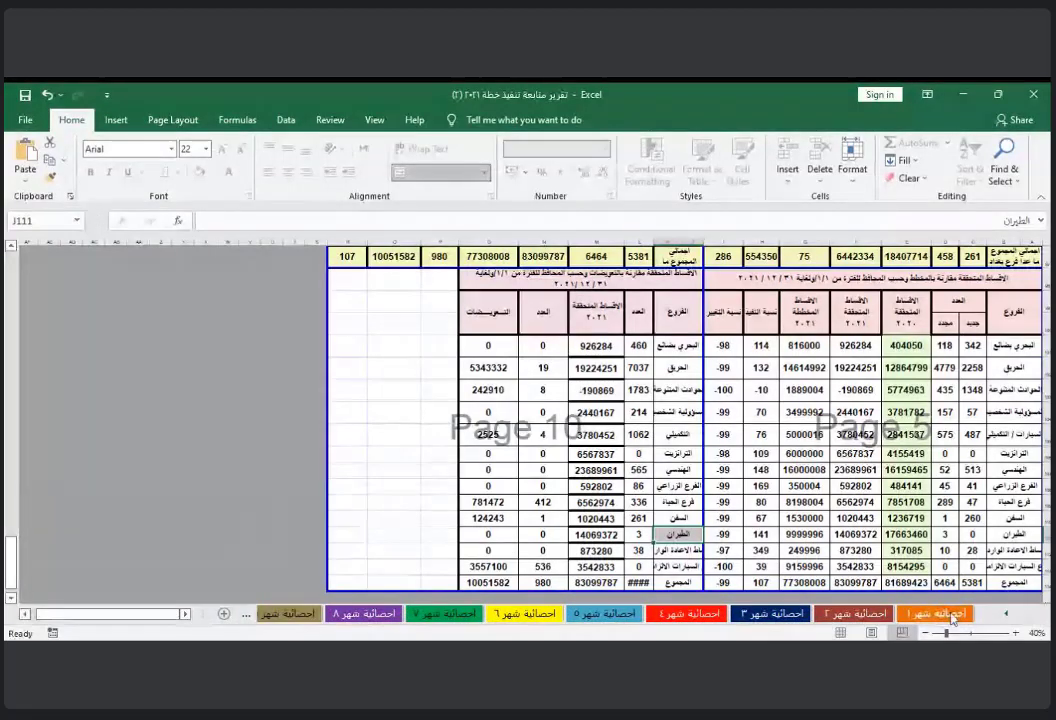
left_click(950, 617)
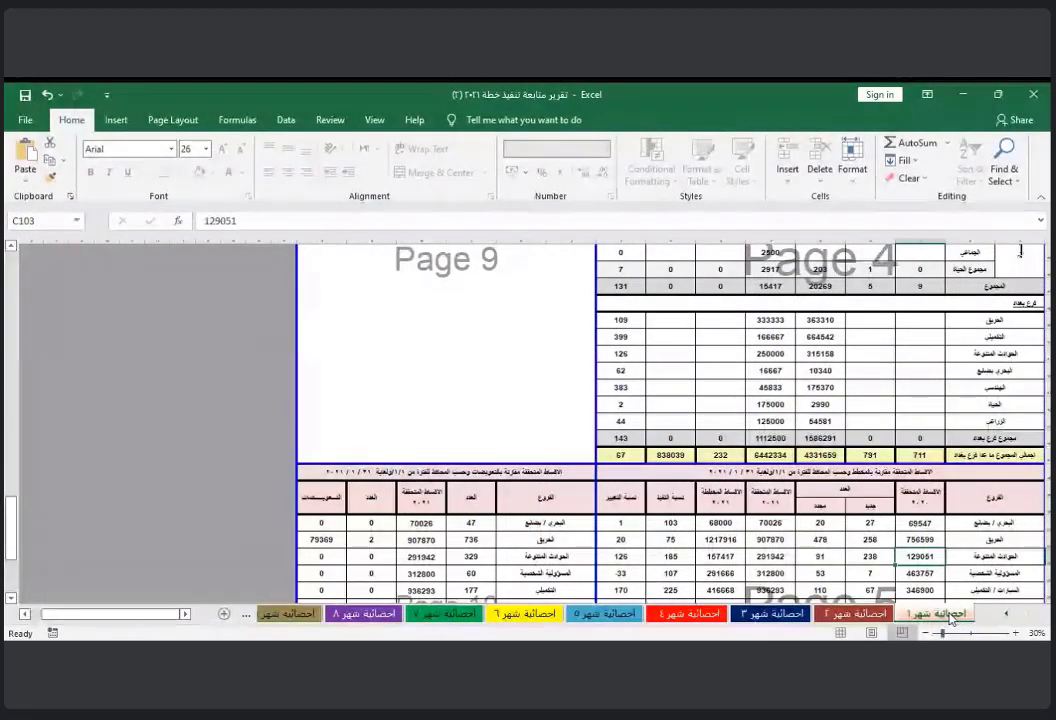
- Inspect the contents and formulas of cells in column E and in row 101 of the month 1 sheet's summary table, including C101, G101 and H101
left_click(818, 552)
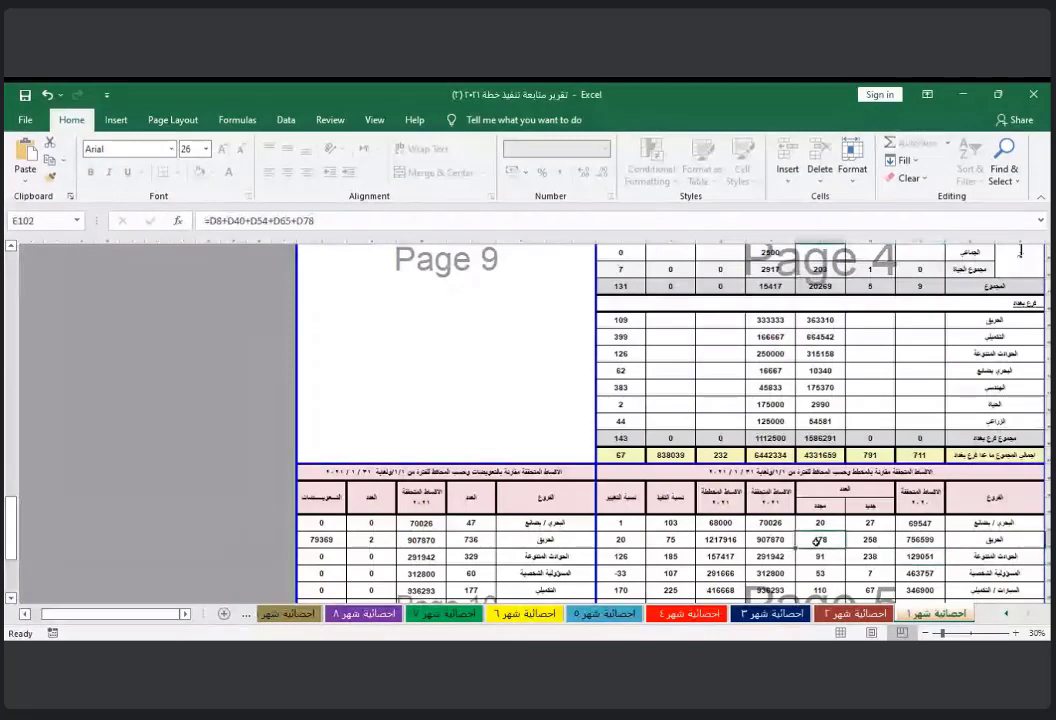
scroll(818, 541, "down", 2)
left_click(818, 541)
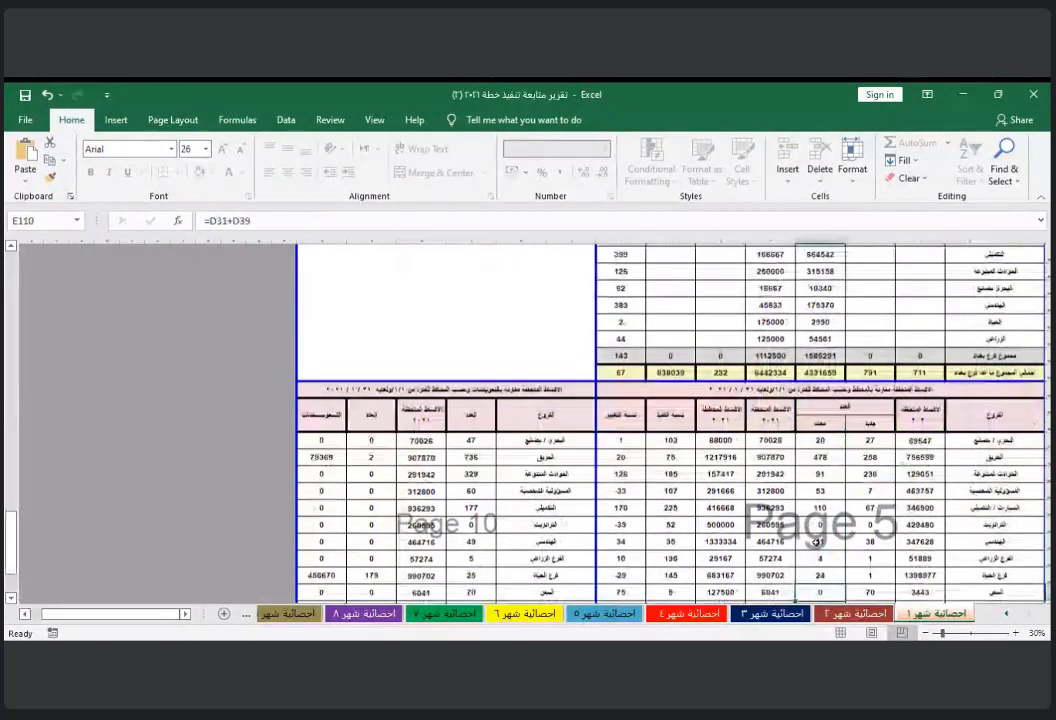
scroll(818, 542, "down", 1)
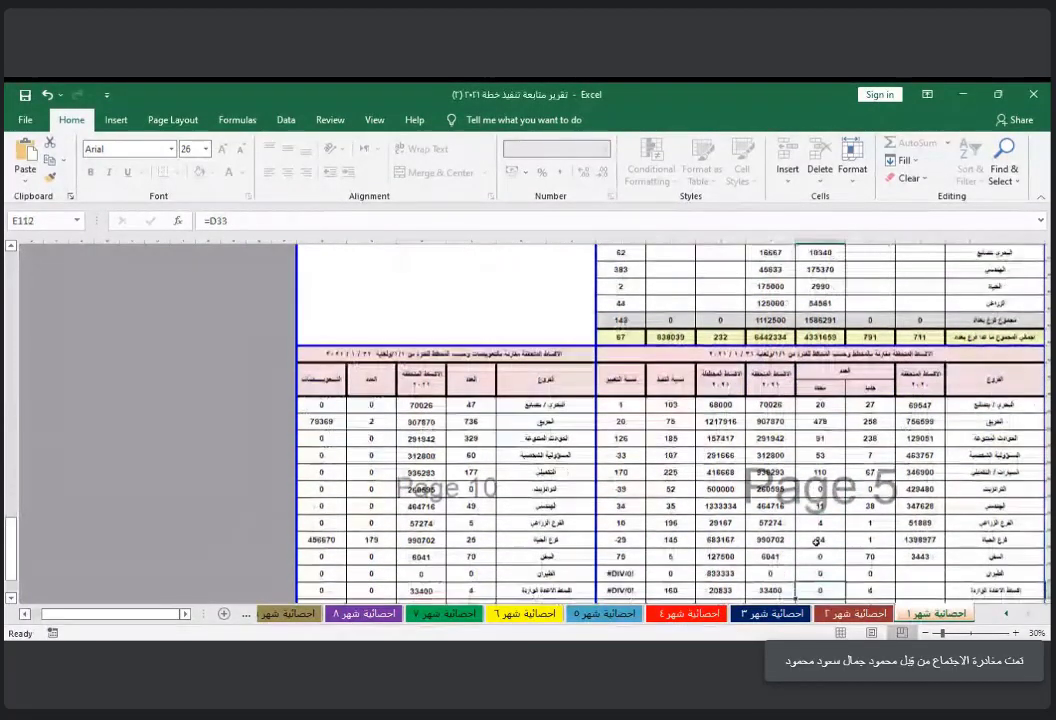
left_click(922, 405)
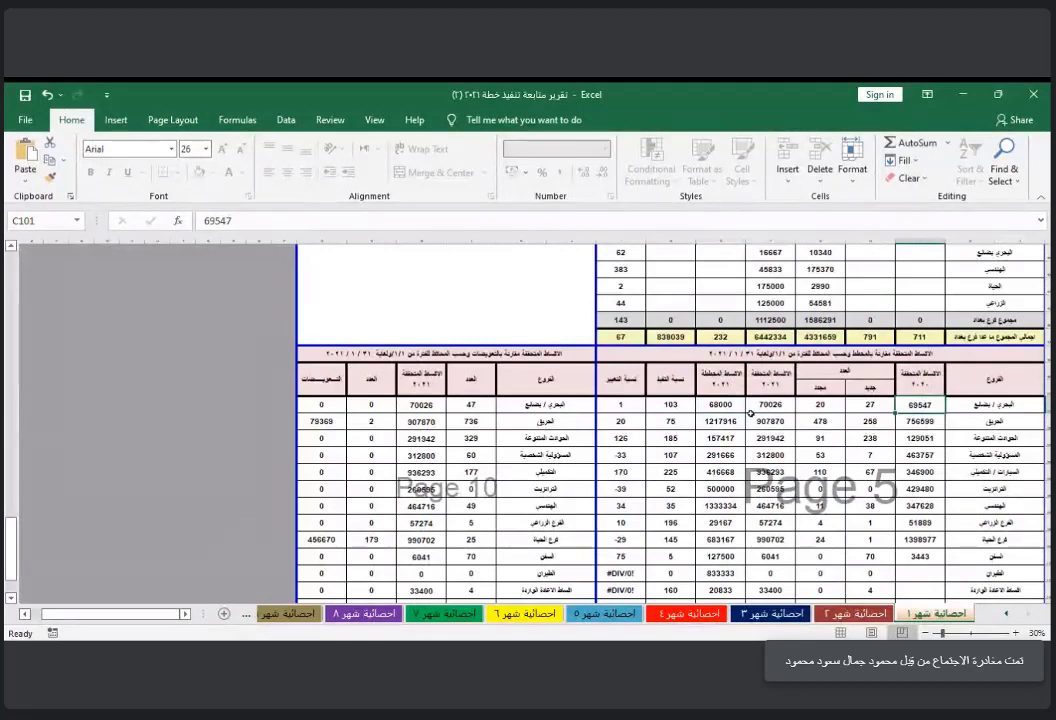
left_click(716, 405)
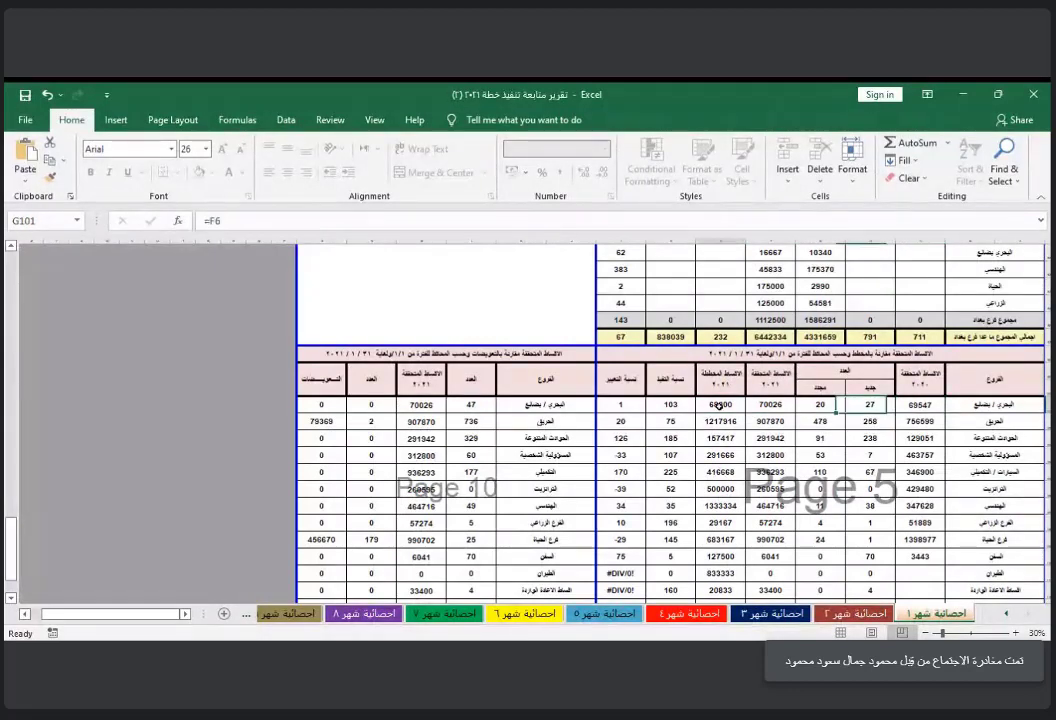
left_click(681, 405)
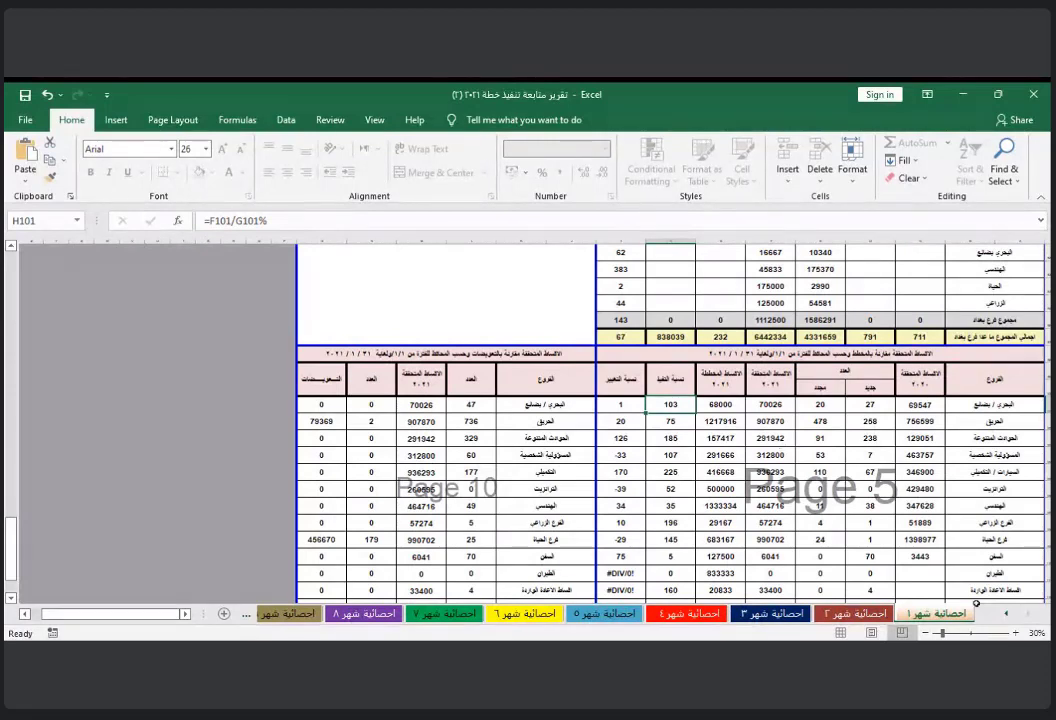
- Switch to the month 2 sheet and inspect the formulas in cells N5 and F11 near its beginning
key("ctrl+Page_Down")
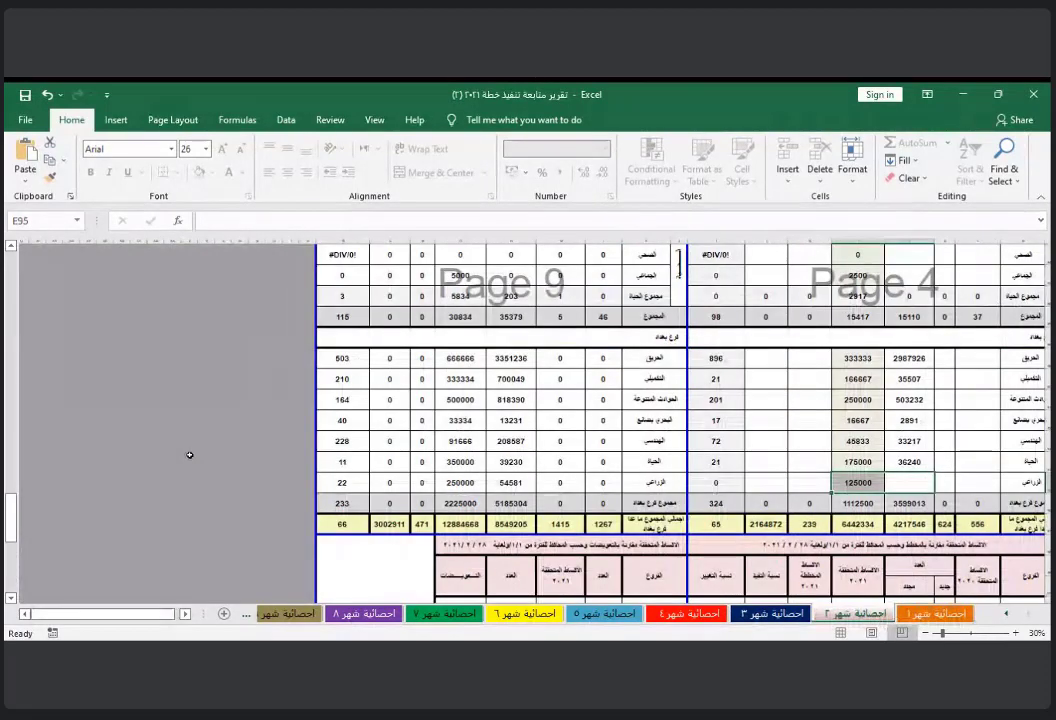
left_click_drag(10, 436, 7, 270)
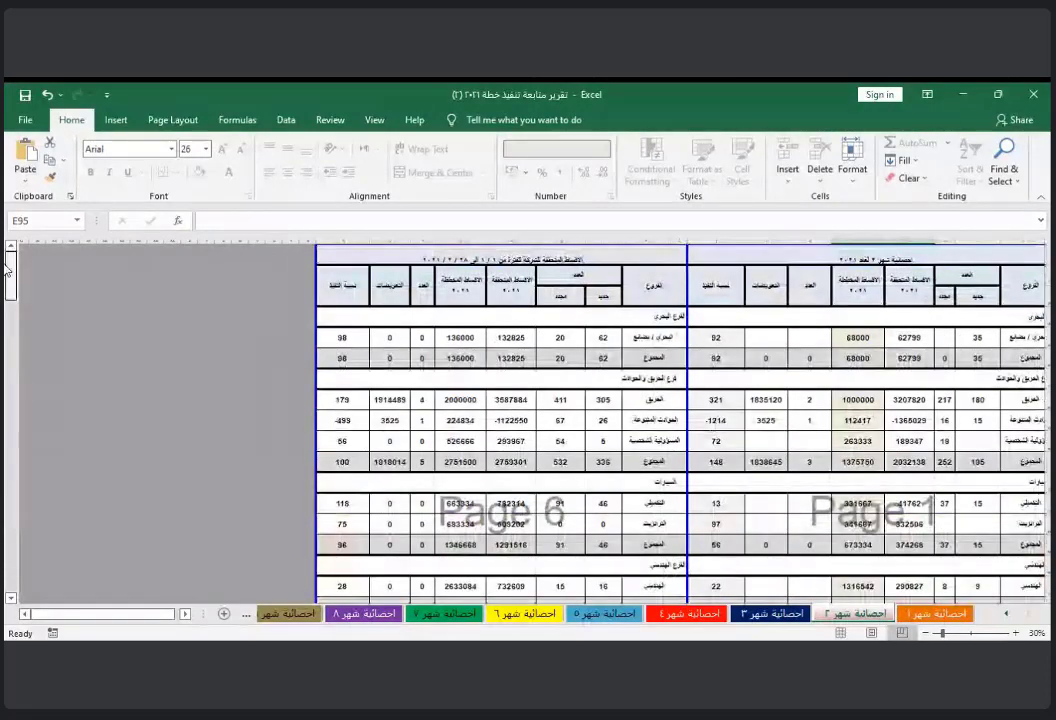
left_click(509, 339)
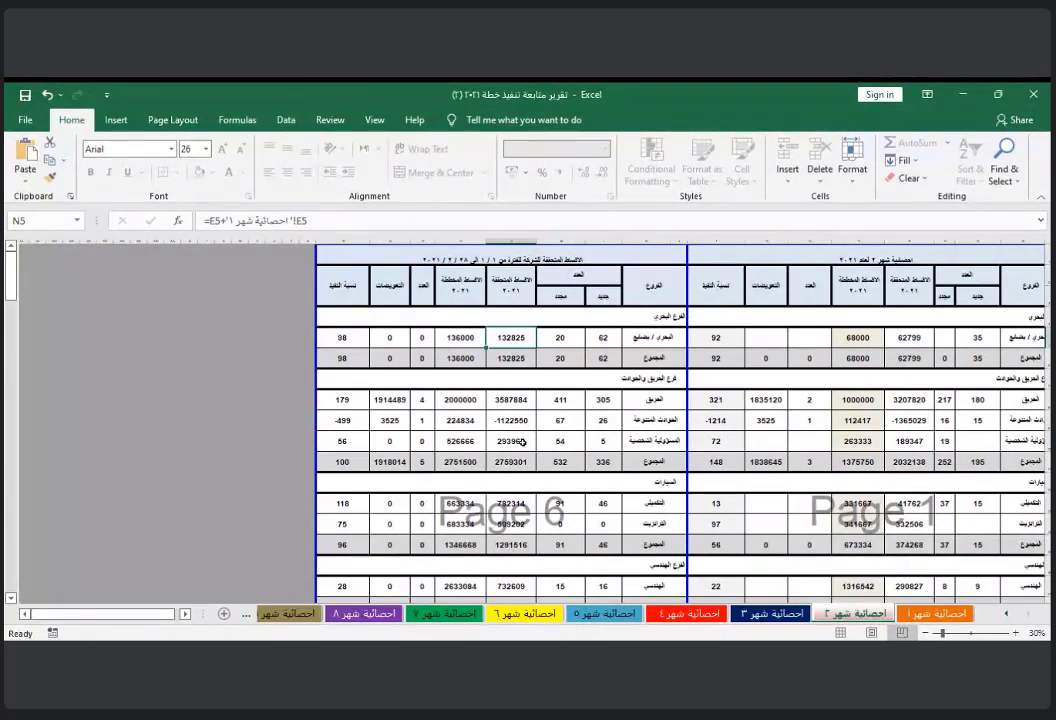
left_click(768, 461)
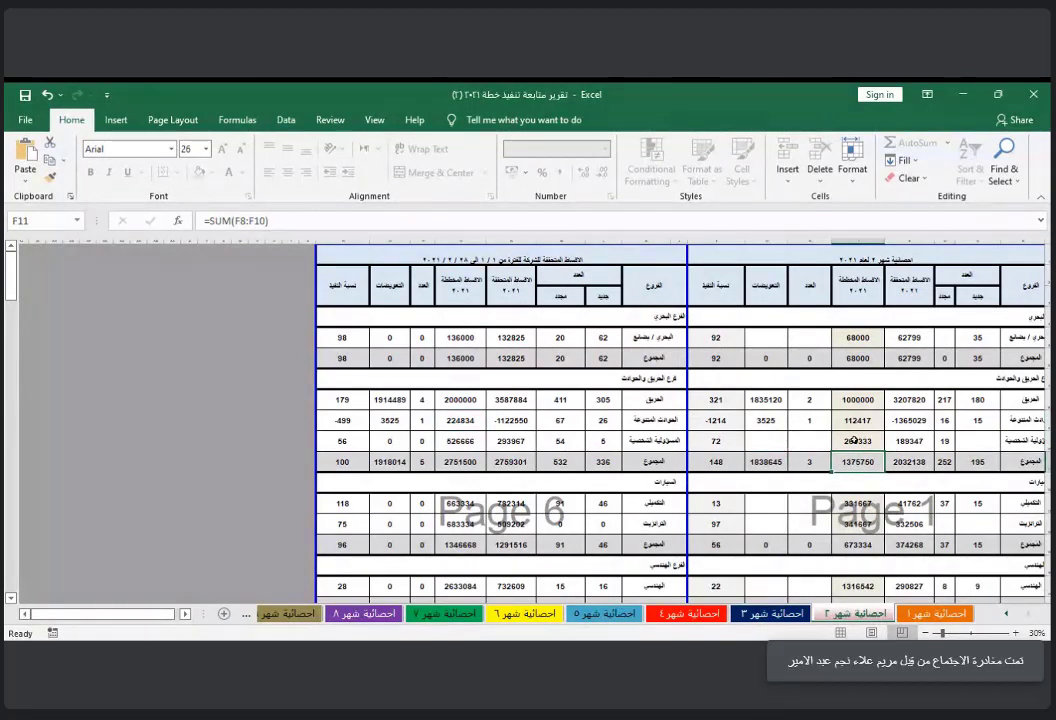
- Inspect the formula in F9 of the month 2 sheet and browse the sheets from month 4 to the one following month 9
left_click(857, 420)
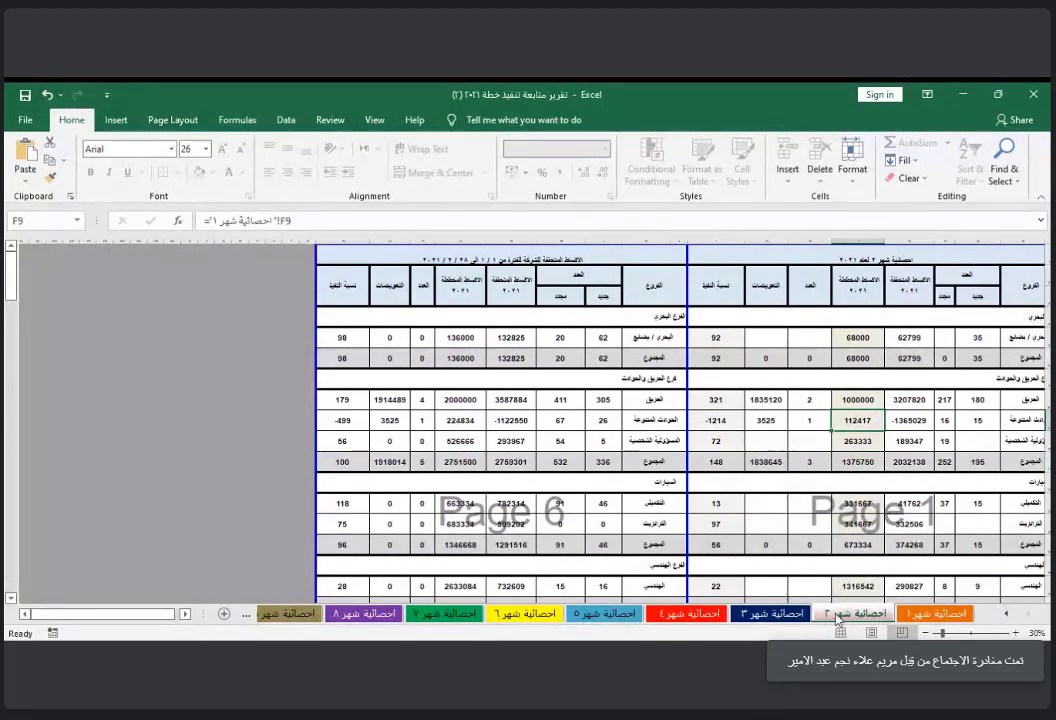
left_click(688, 614)
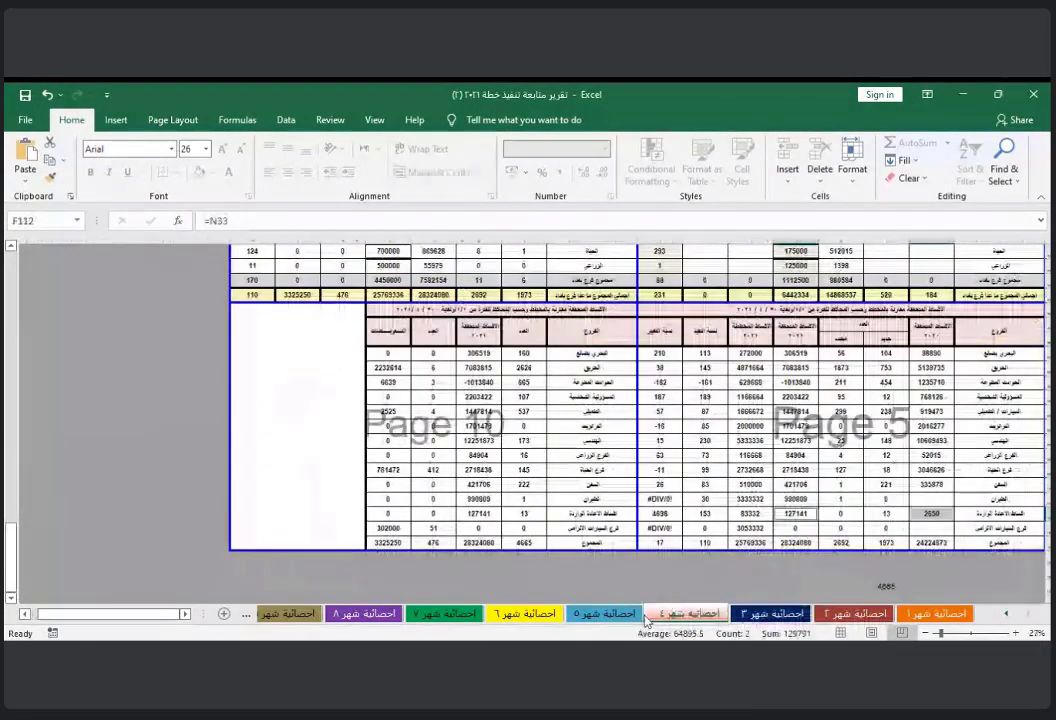
left_click(602, 614)
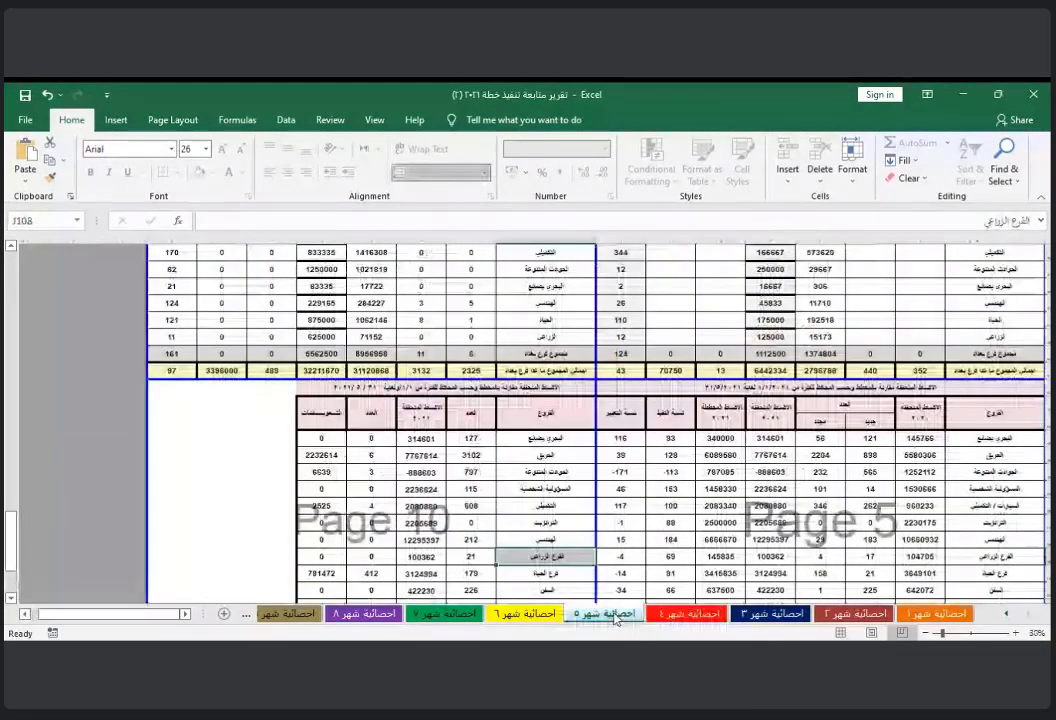
left_click(540, 616)
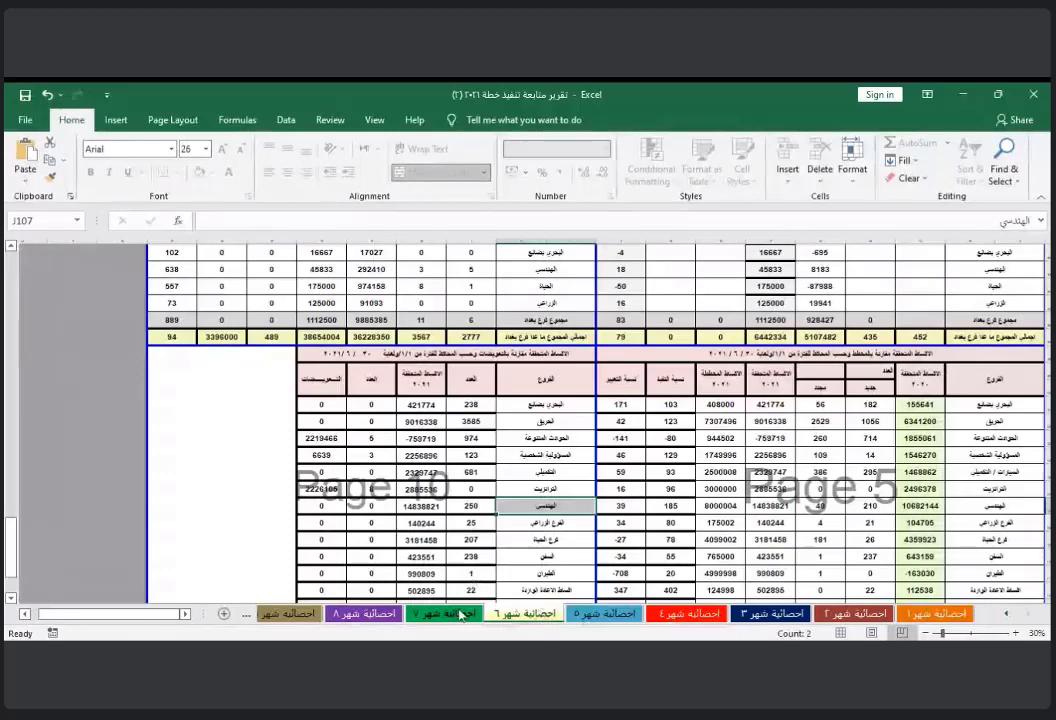
left_click(452, 614)
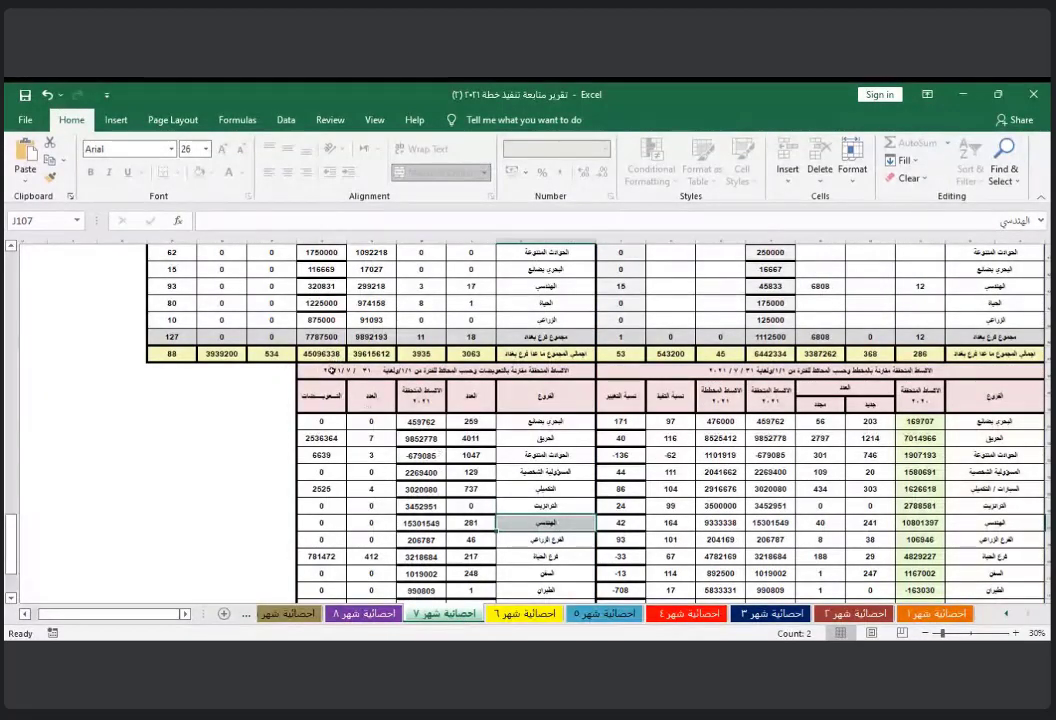
left_click(378, 613)
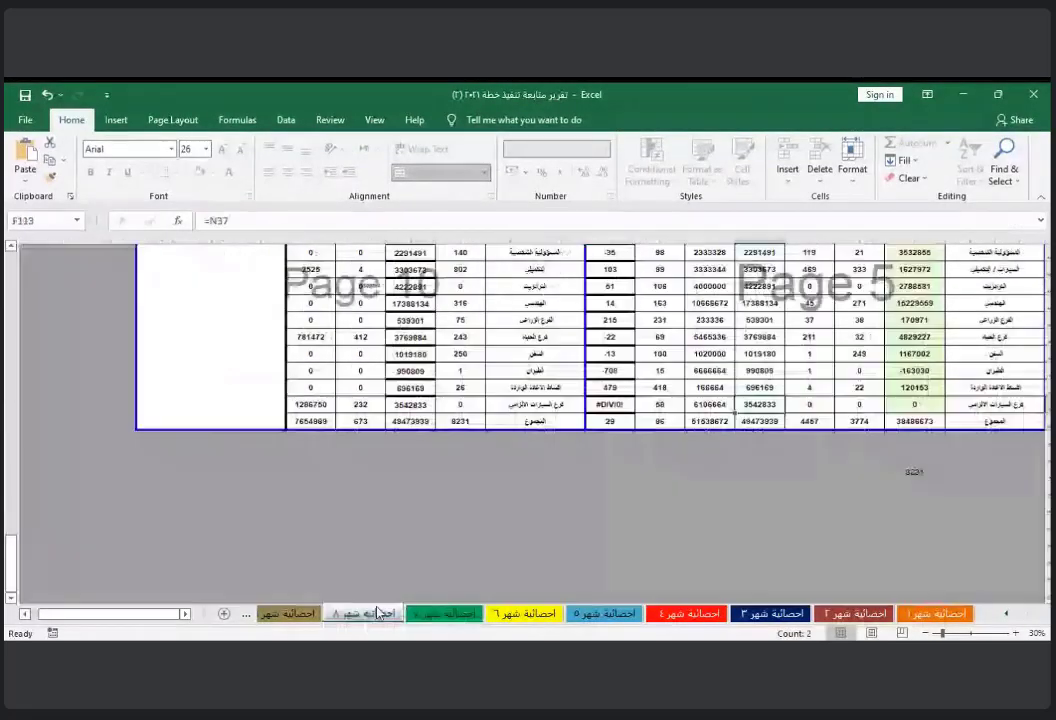
left_click(300, 613)
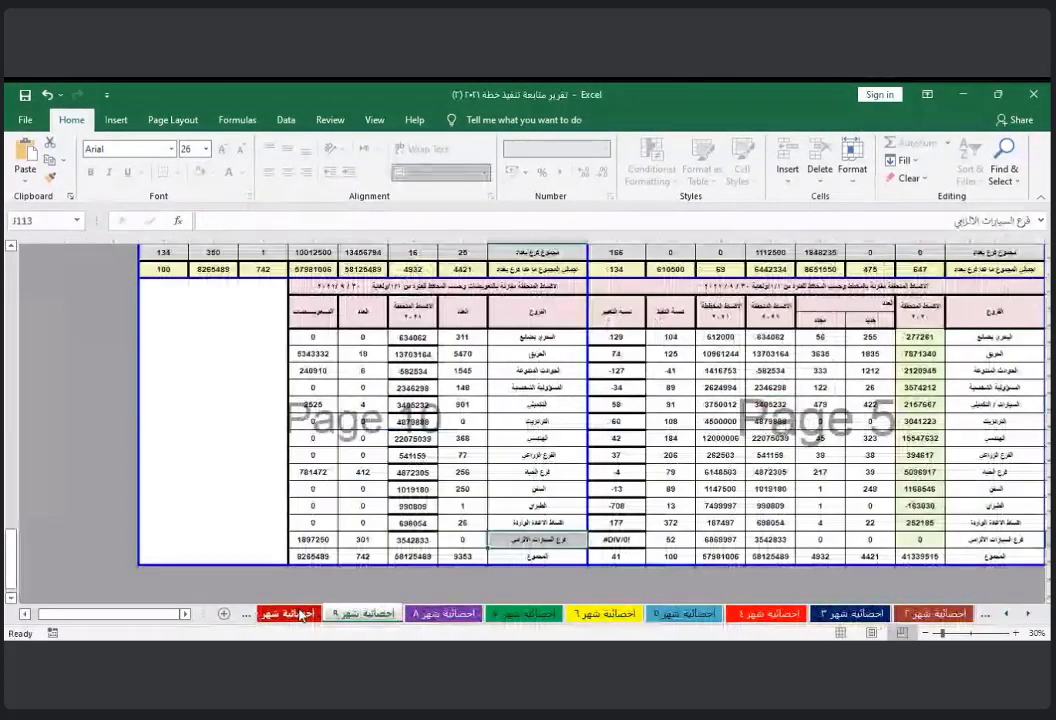
left_click(306, 615)
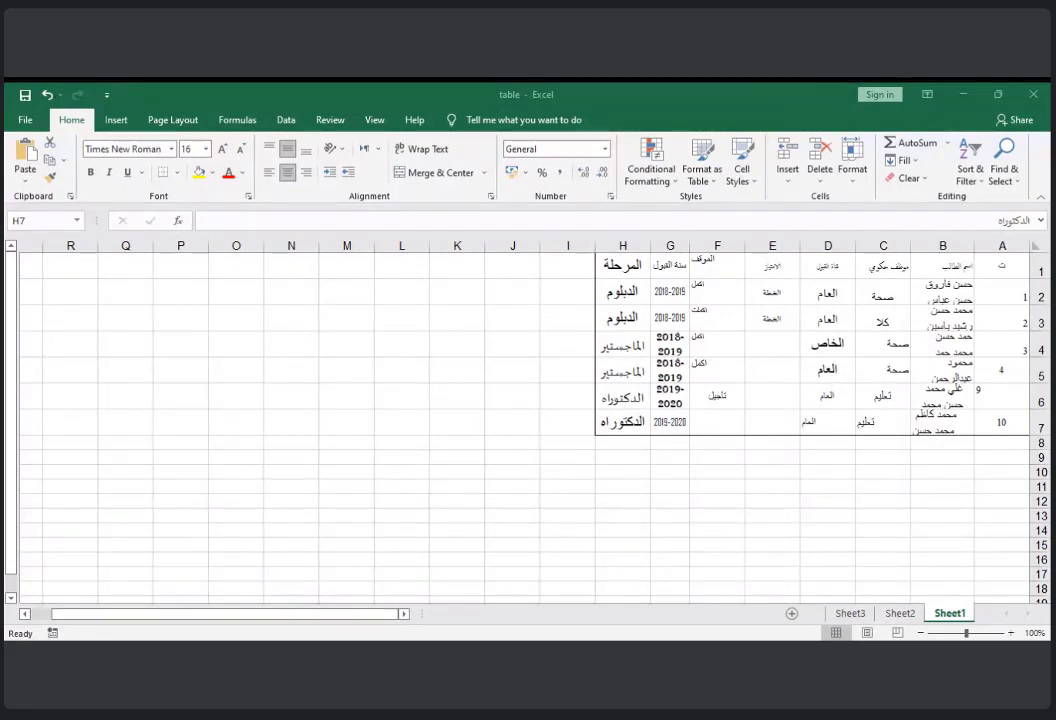
- In the table workbook, select F16 on Sheet1, view Sheet2 and Sheet3, and come back to Sheet1
left_click(712, 557)
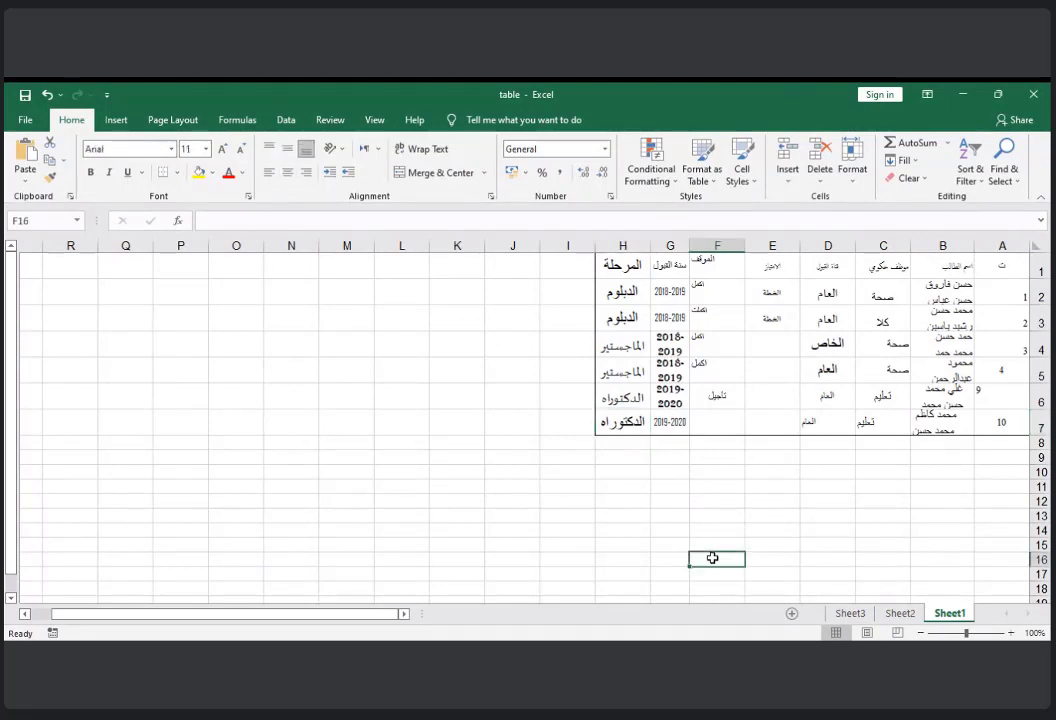
left_click(898, 614)
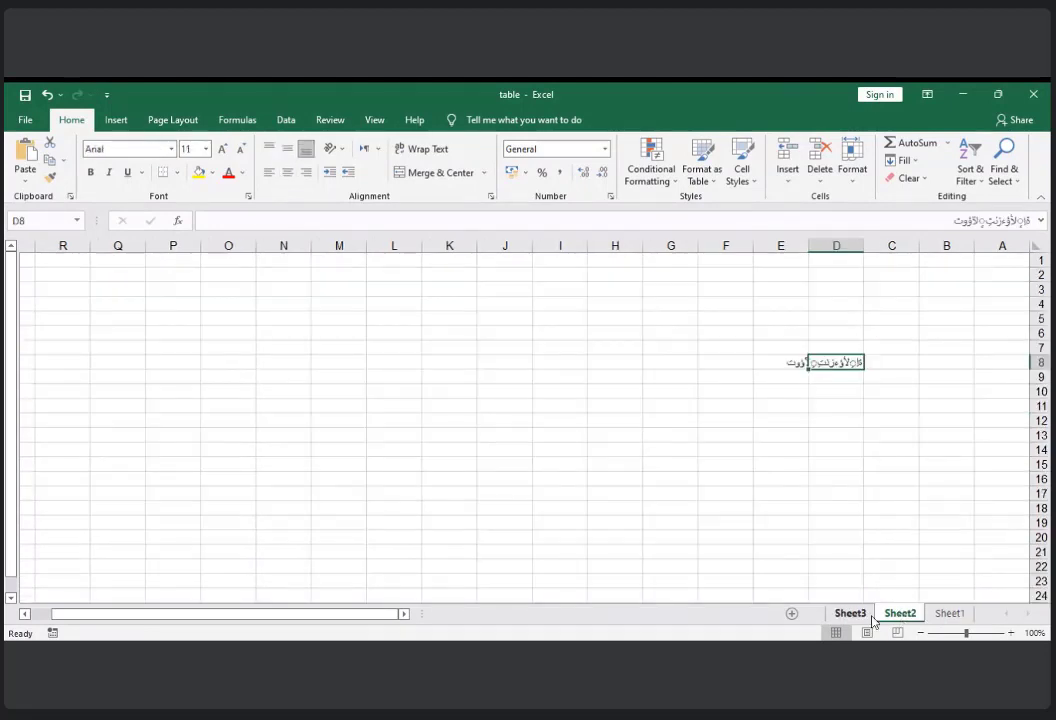
left_click(852, 614)
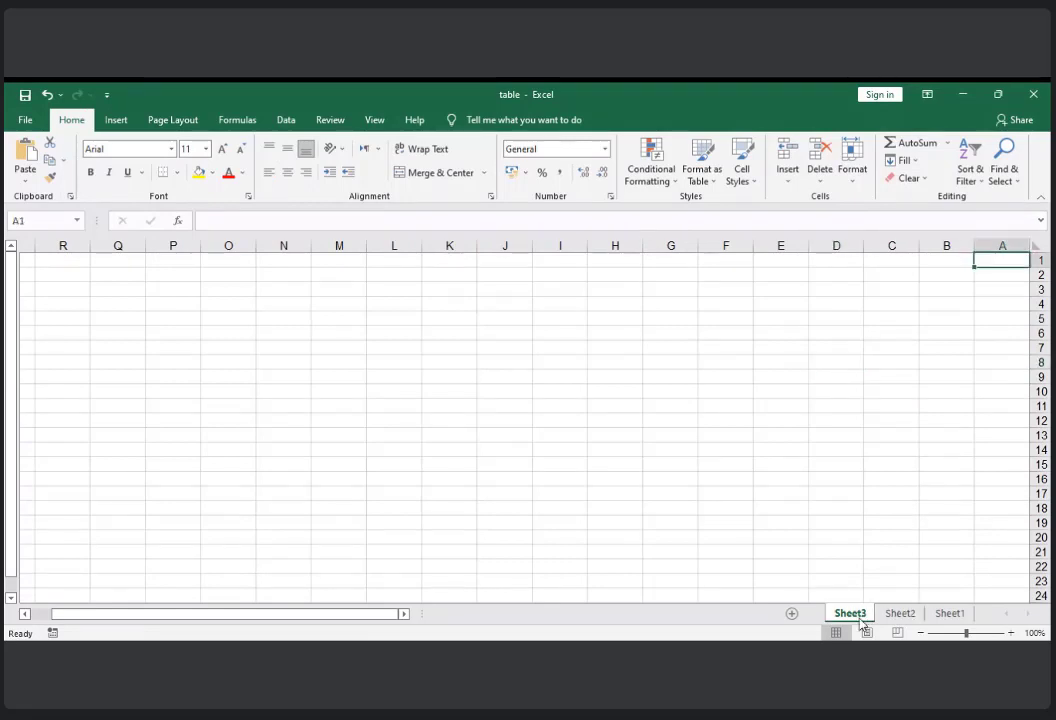
left_click(940, 614)
left_click(898, 614)
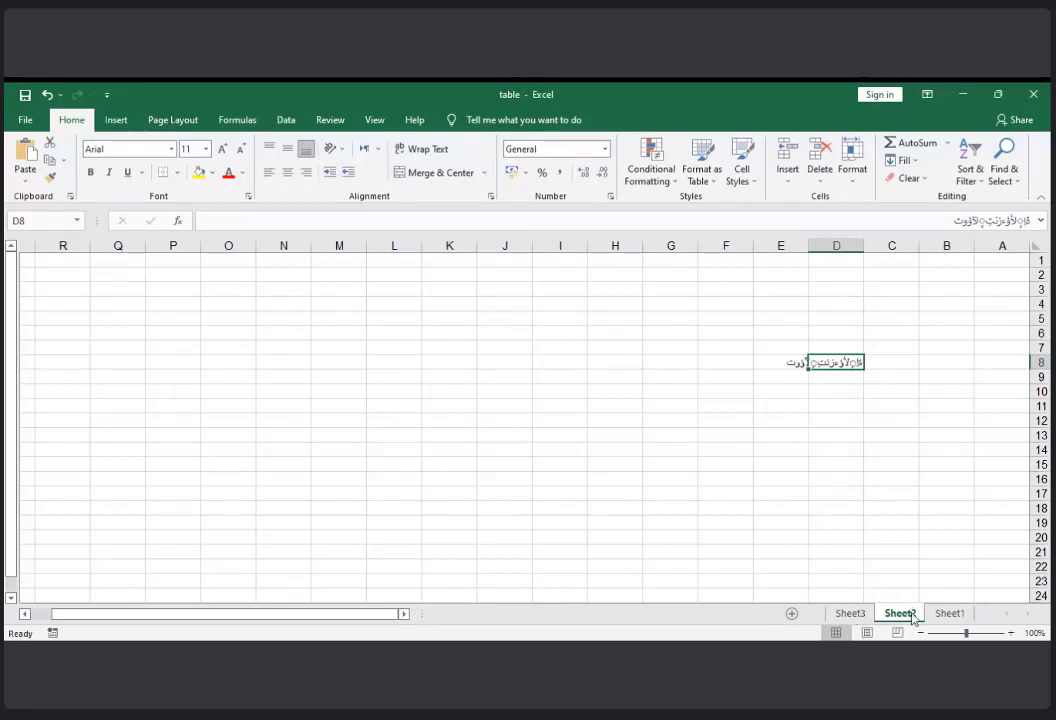
left_click(946, 614)
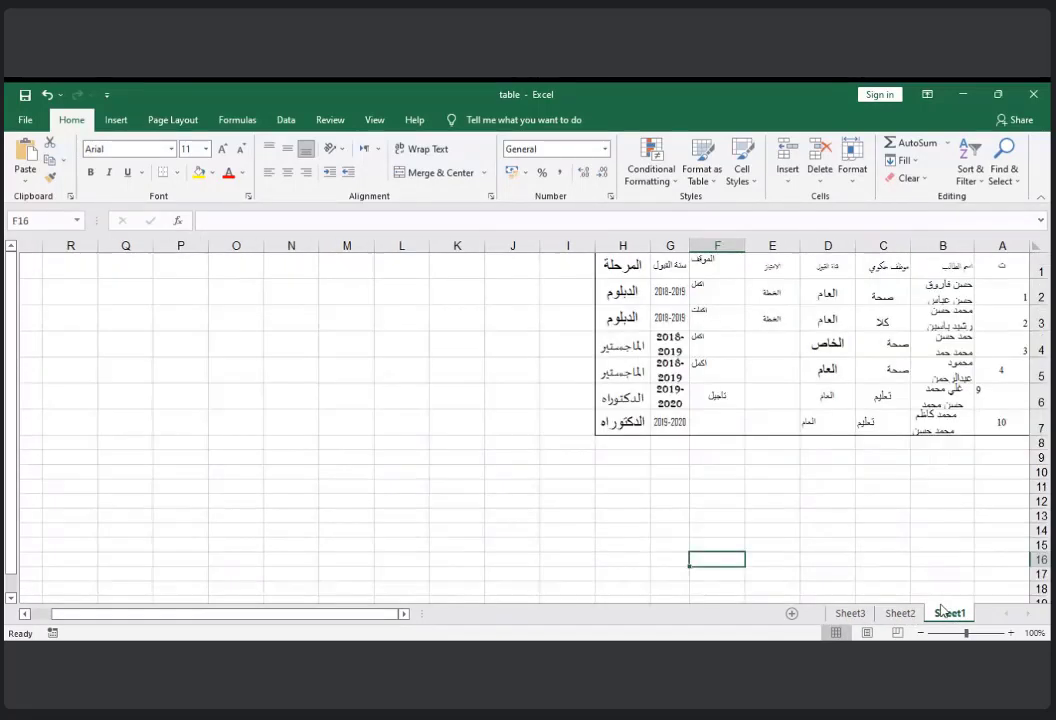
- Go through Sheet2 and Sheet3 twice, returning to Sheet1 after each round
left_click(899, 614)
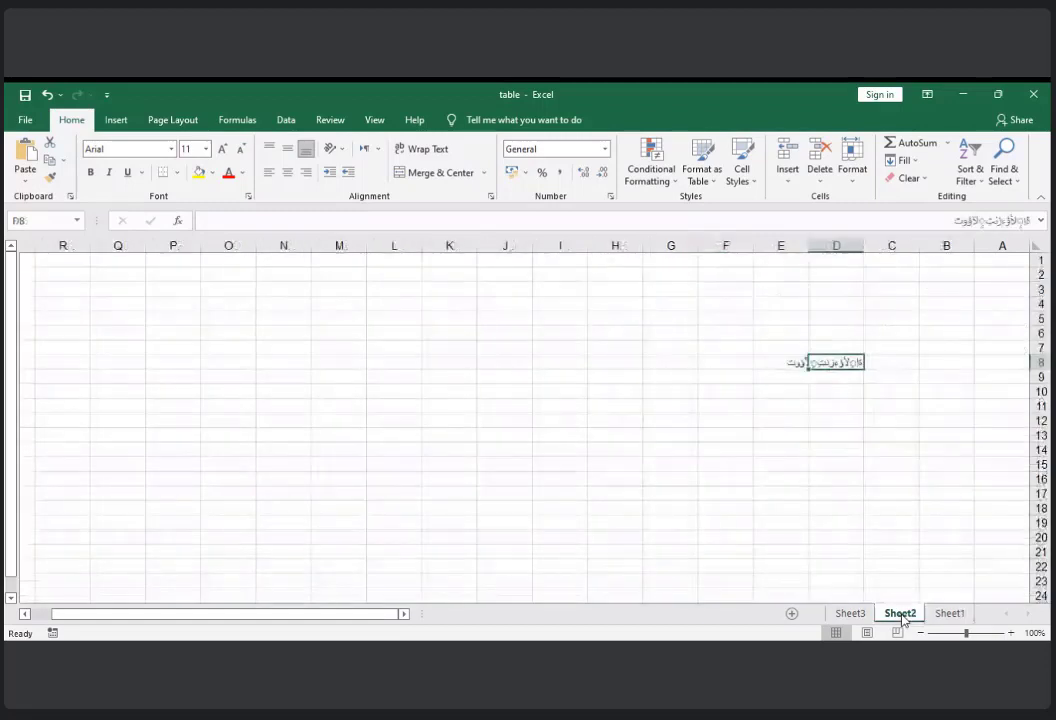
left_click(850, 614)
left_click(946, 614)
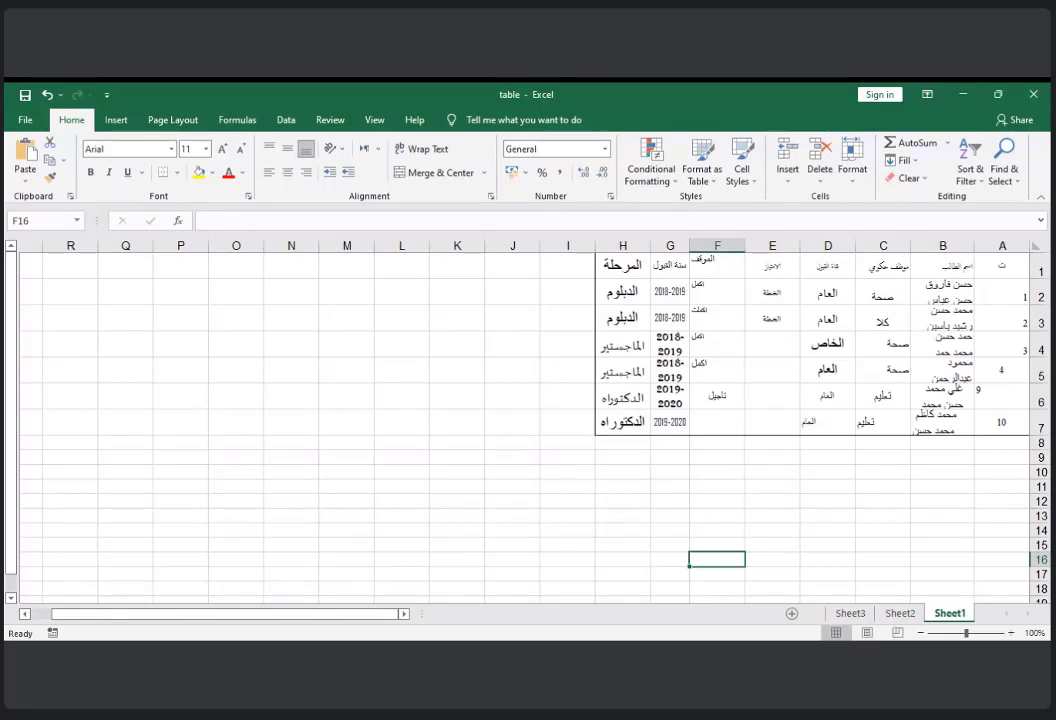
left_click(899, 613)
left_click(850, 613)
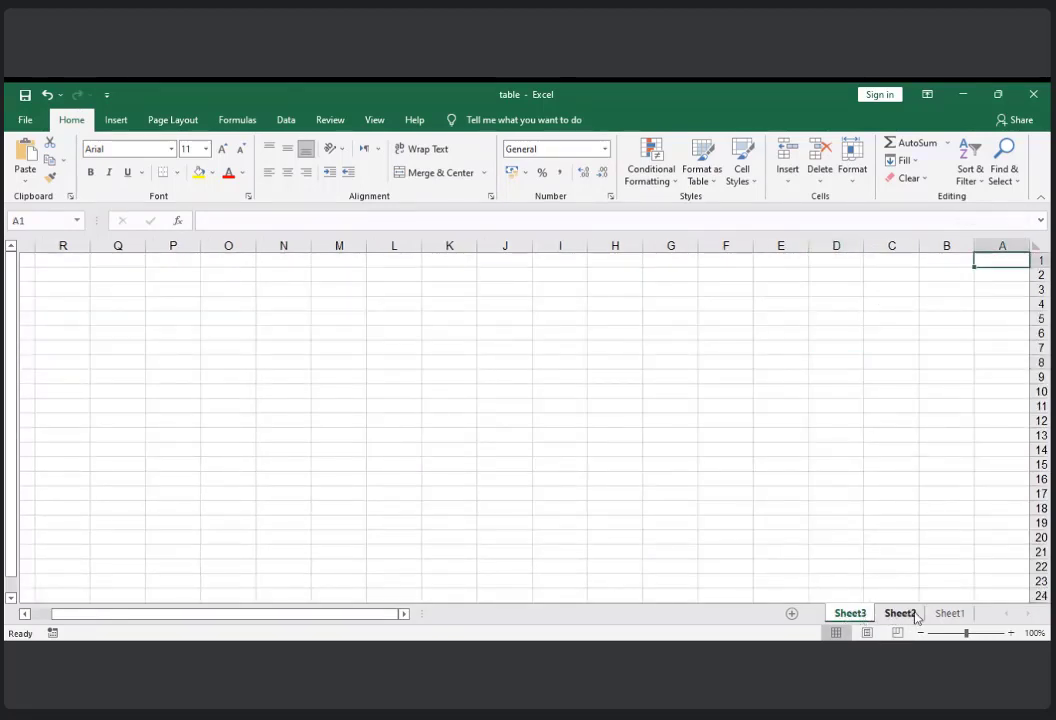
left_click(912, 614)
left_click(948, 613)
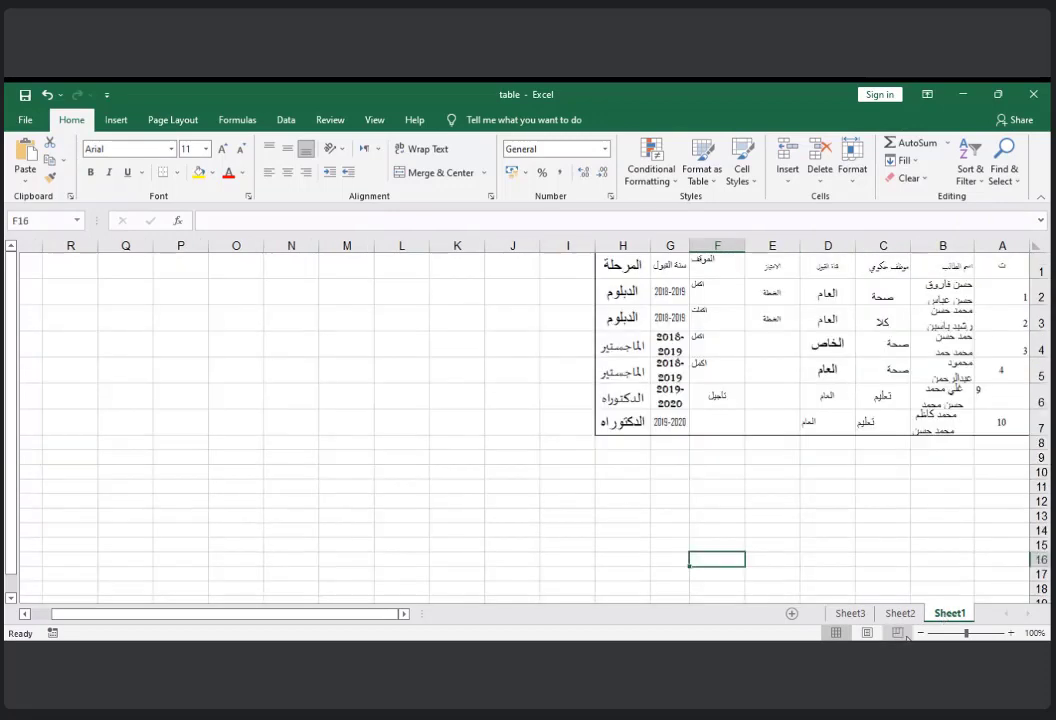
- Move forward and backward one sheet at a time between Sheet1, Sheet2 and Sheet3, ending on Sheet2
key("ctrl+Page_Down")
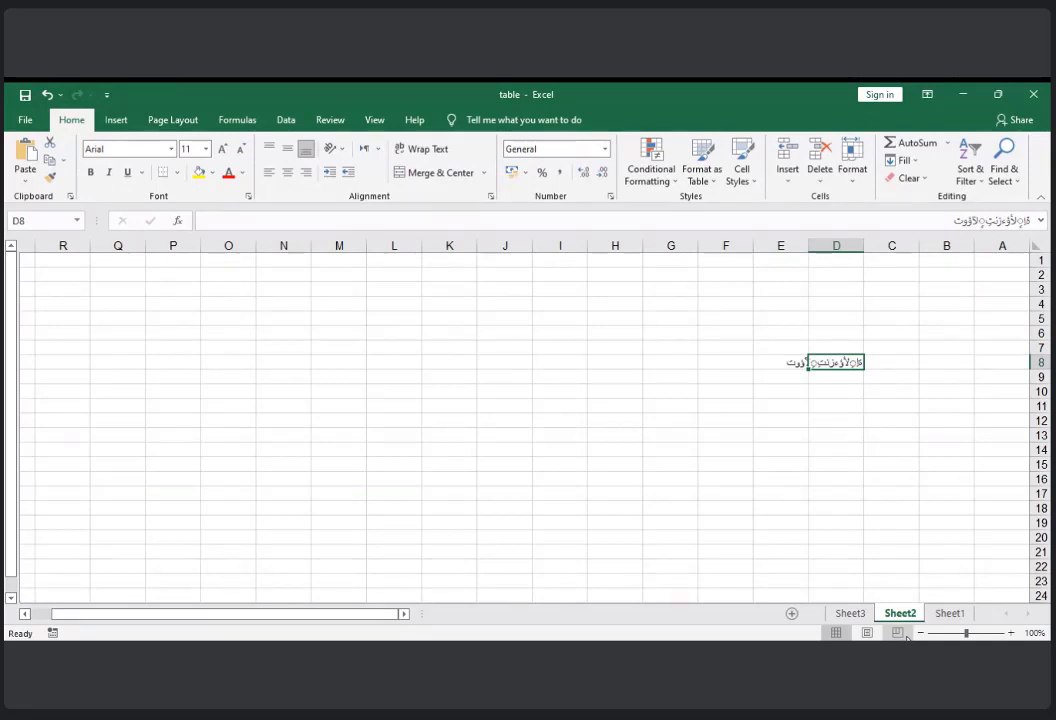
key("ctrl+Page_Down")
key("ctrl+Page_Up")
key("ctrl+Page_Up")
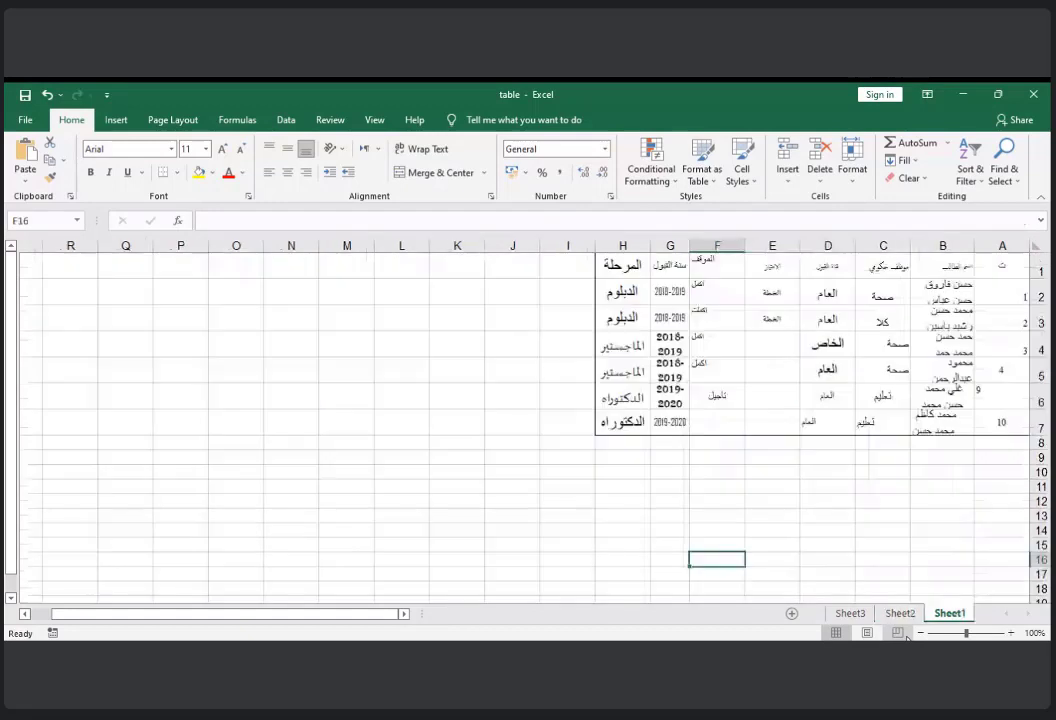
key("ctrl+Page_Down")
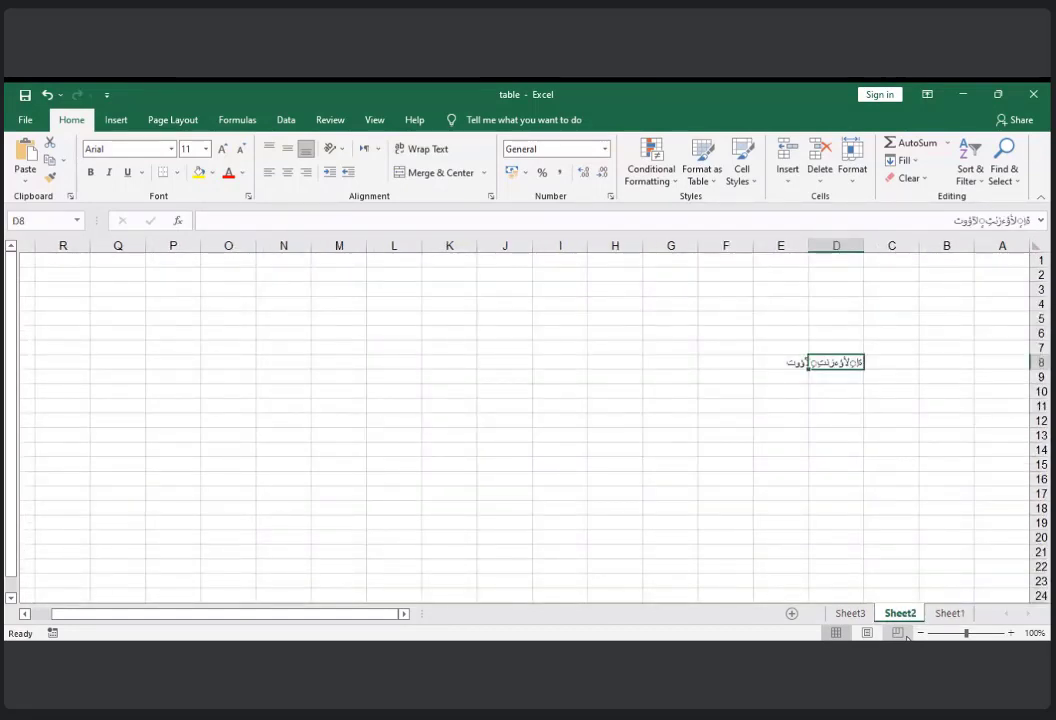
key("ctrl+Page_Up")
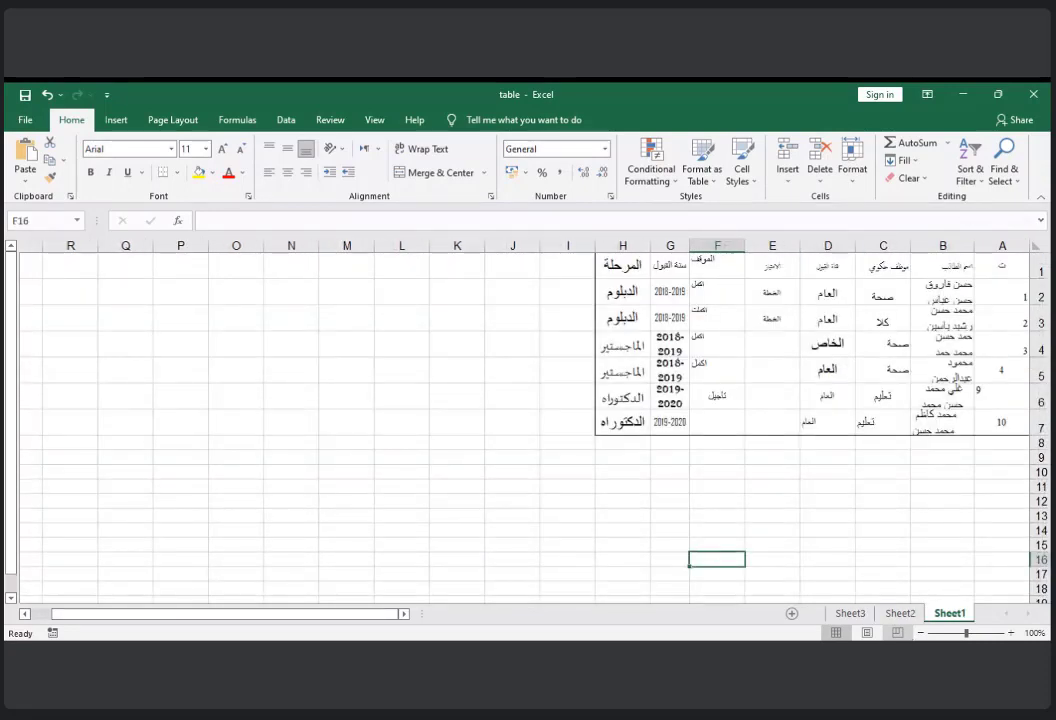
key("ctrl+Page_Down")
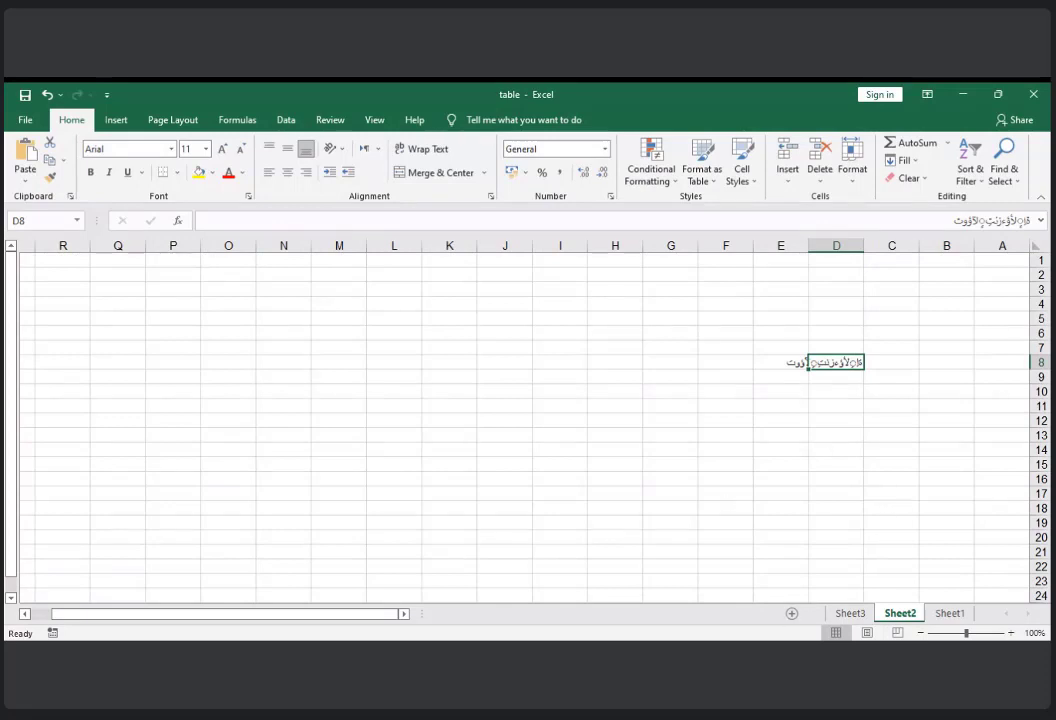
- Display Sheet1, Sheet2 and Sheet3 in order, go back to Sheet1, and finish on Sheet2
left_click(946, 613)
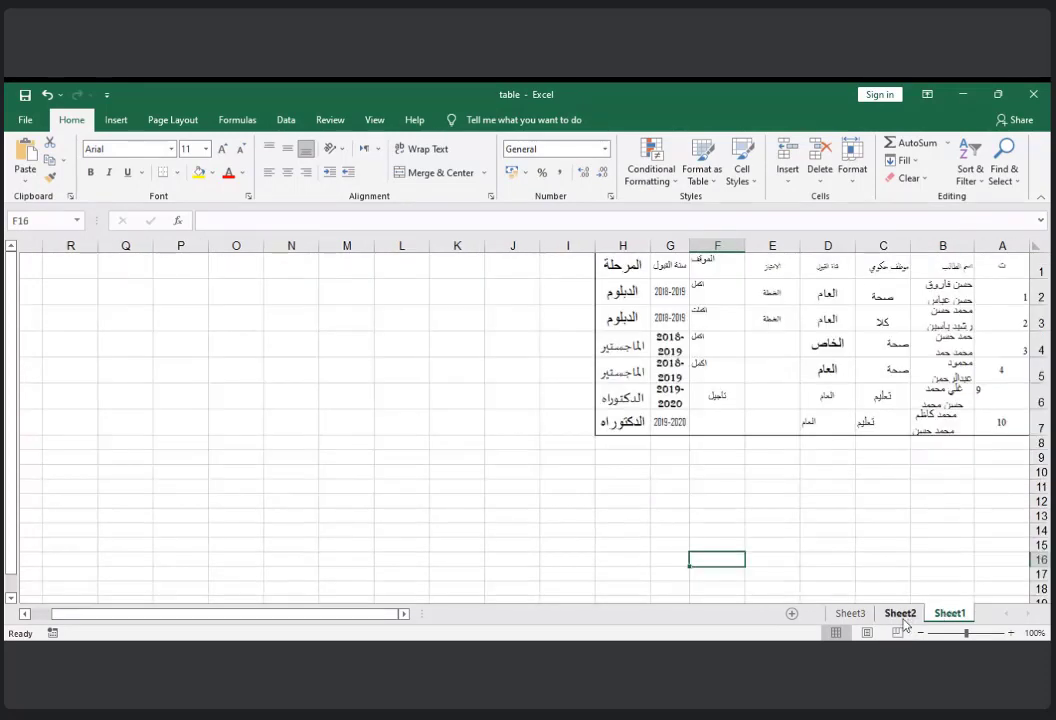
left_click(900, 613)
left_click(850, 613)
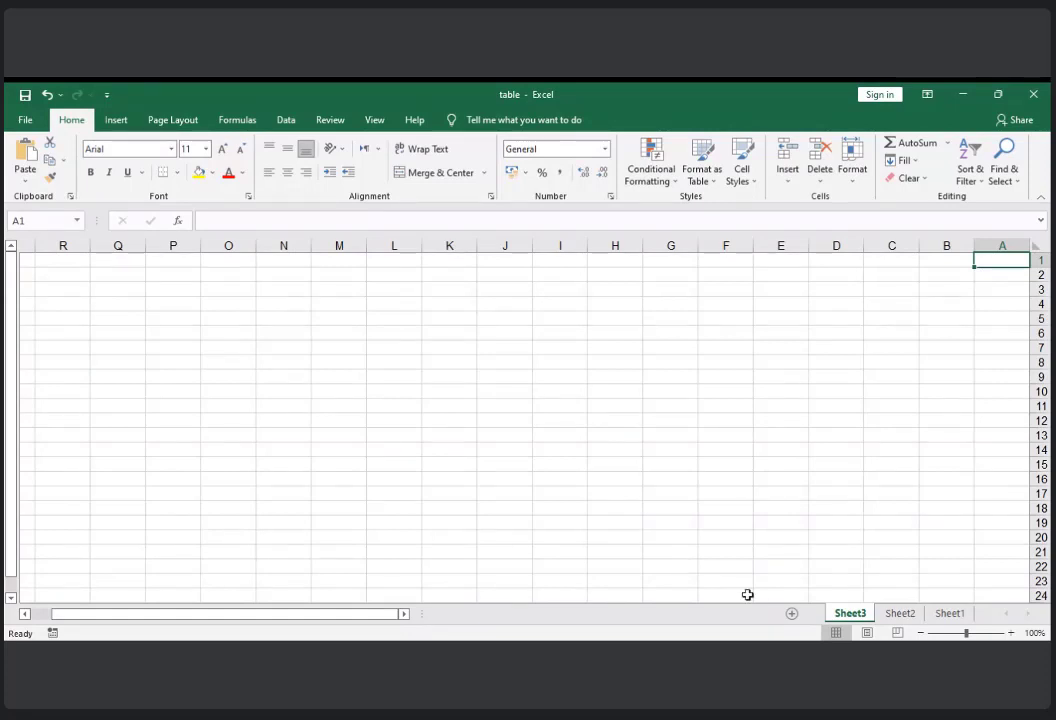
left_click(949, 613)
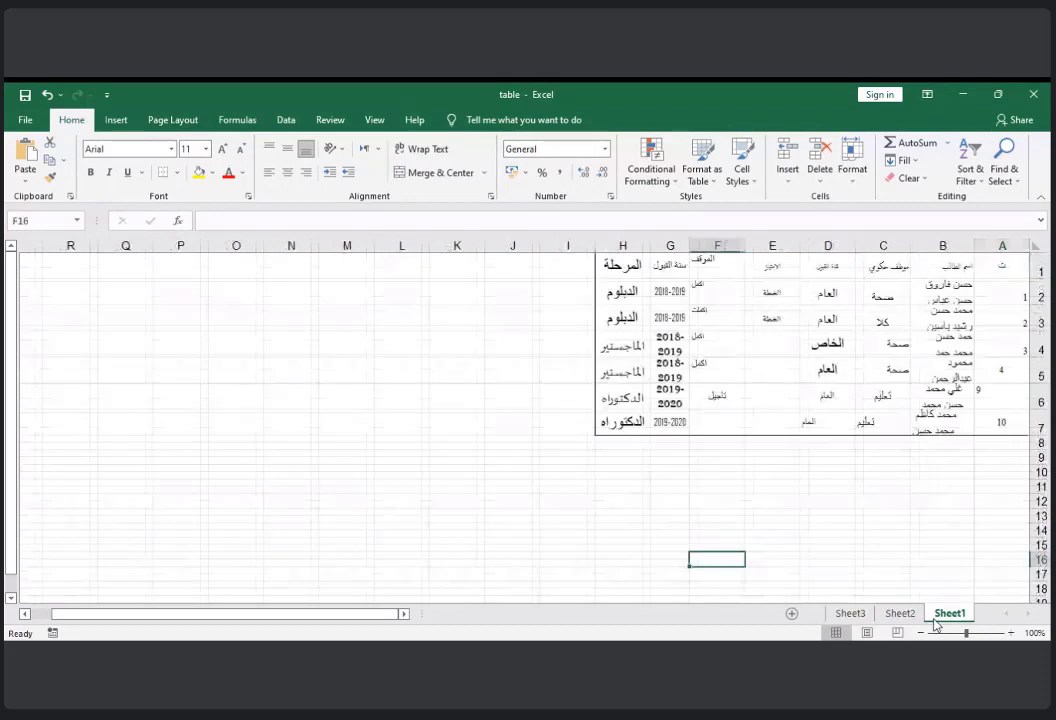
left_click(900, 613)
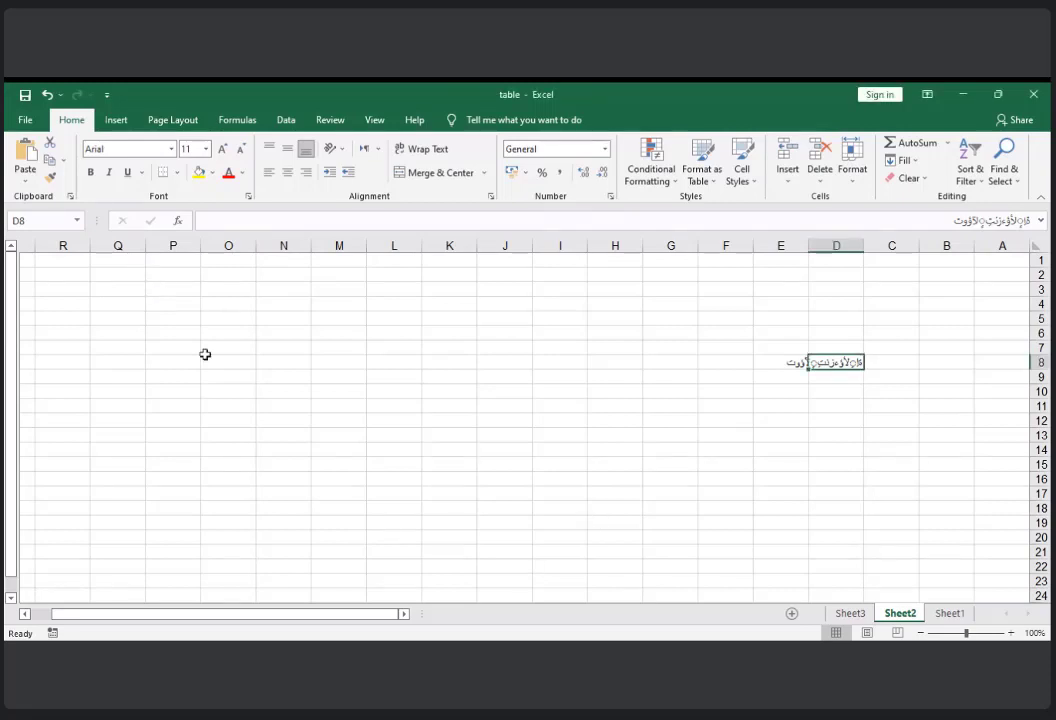
- View the Open page with its list of recent workbooks several times, returning to cell D8 on Sheet2 without opening a file
key("ctrl+o")
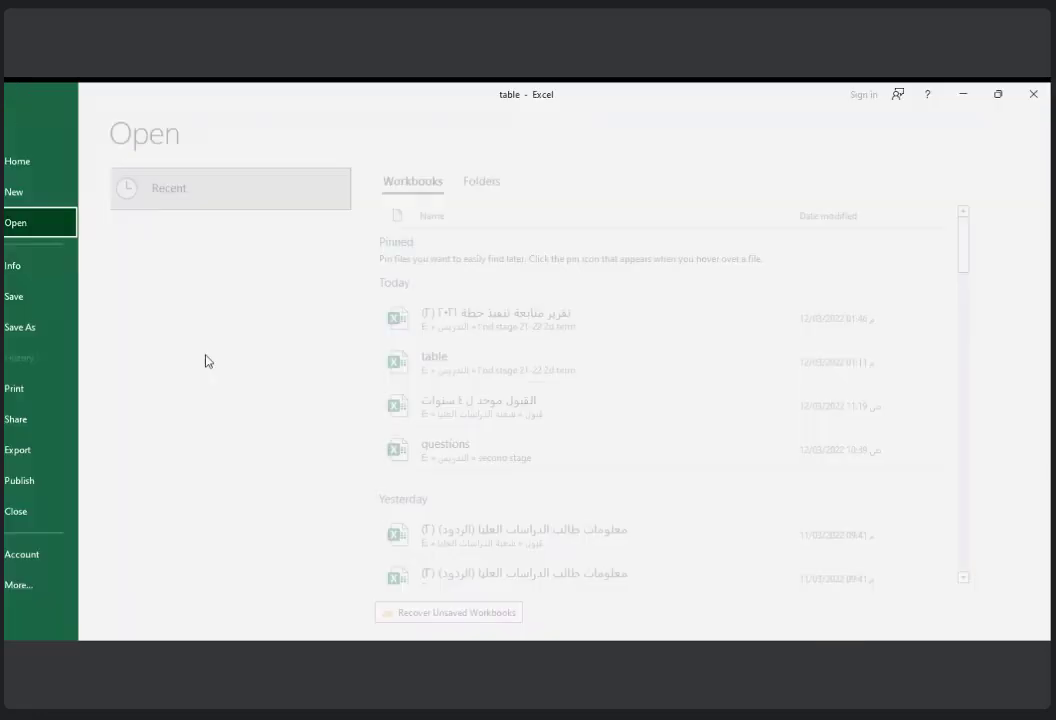
key("Escape")
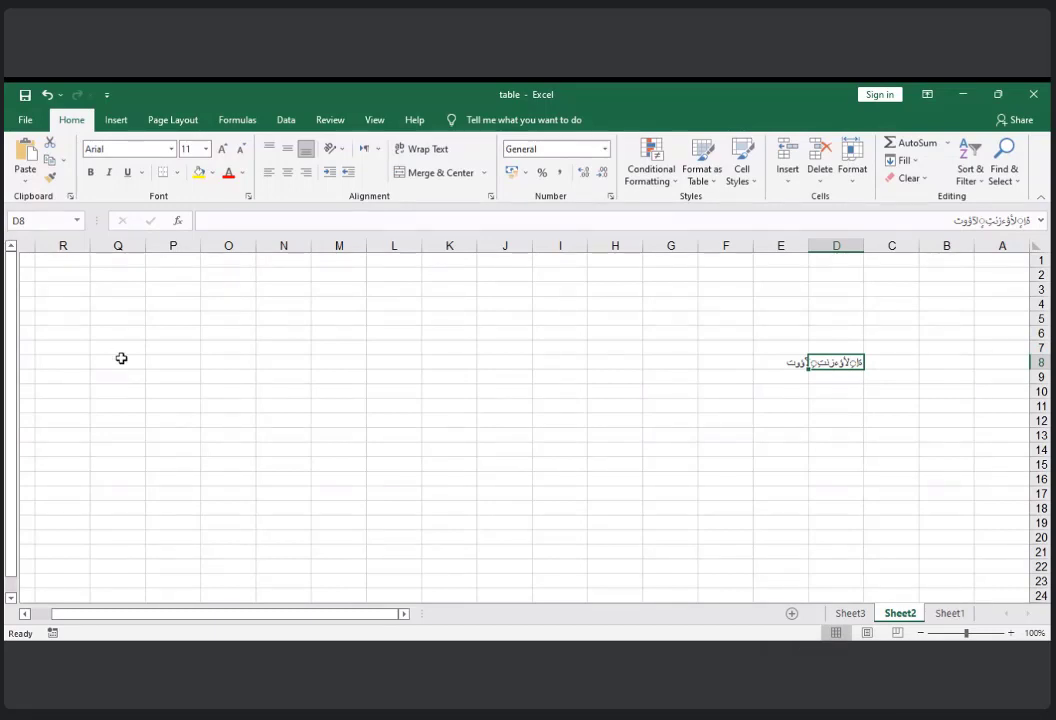
key("ctrl+o")
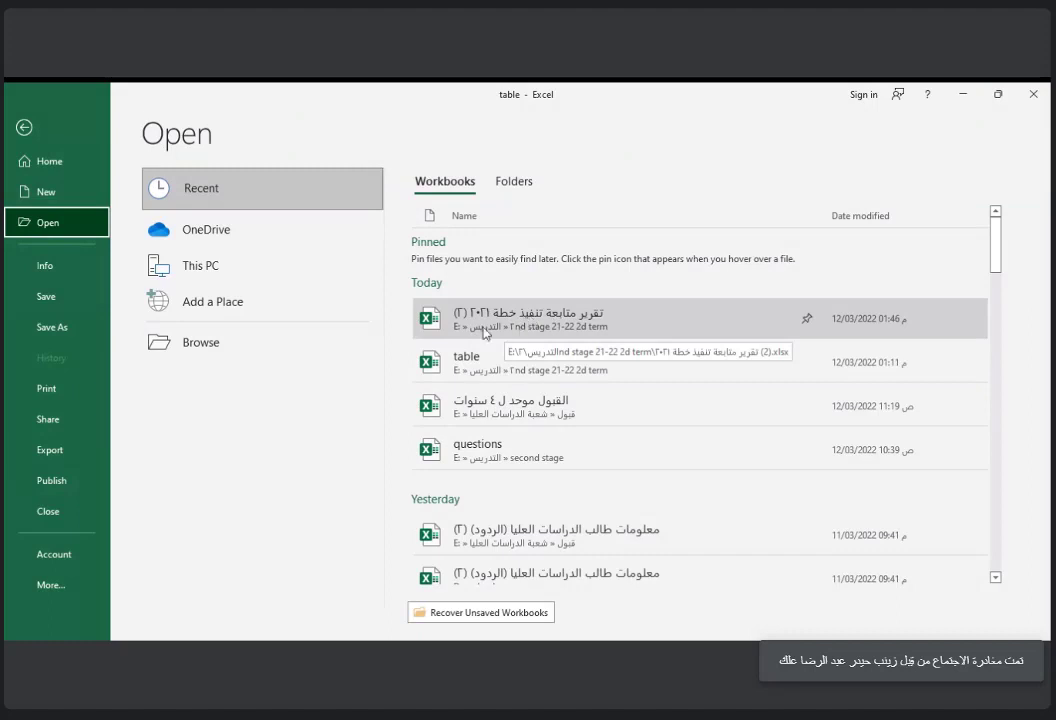
key("Escape")
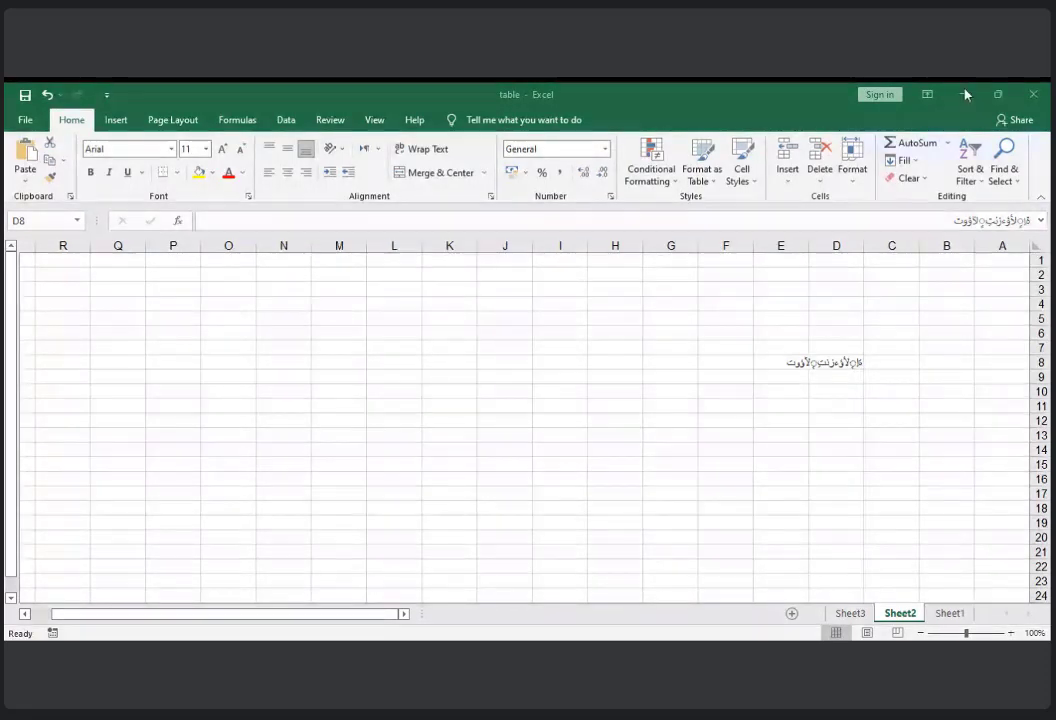
left_click(795, 73)
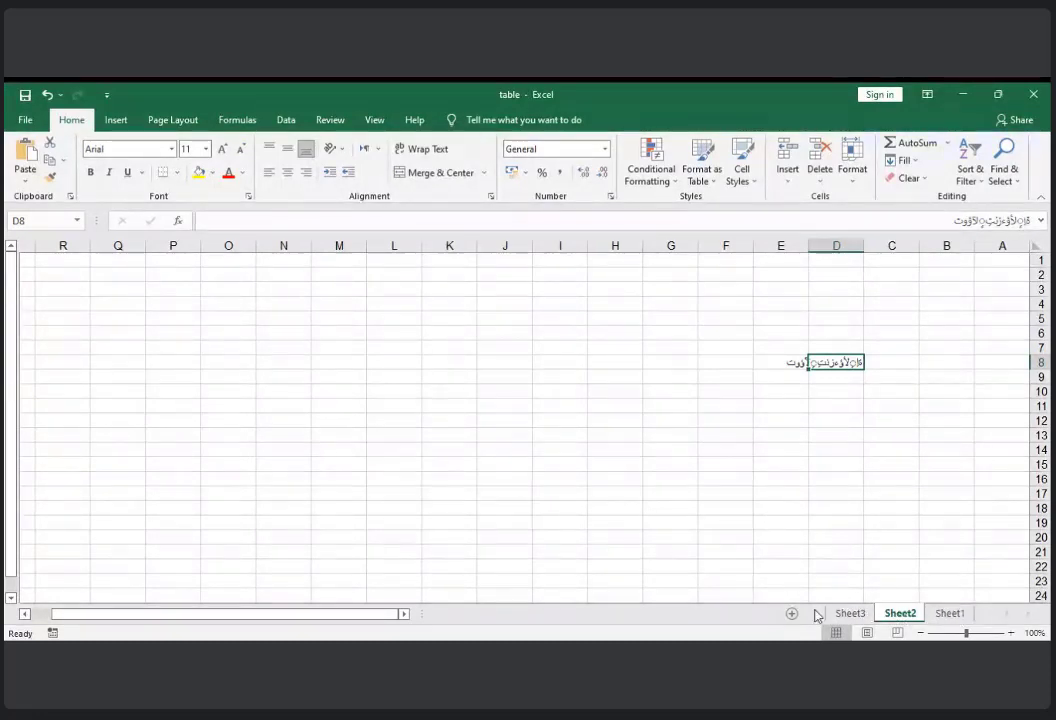
key("ctrl+o")
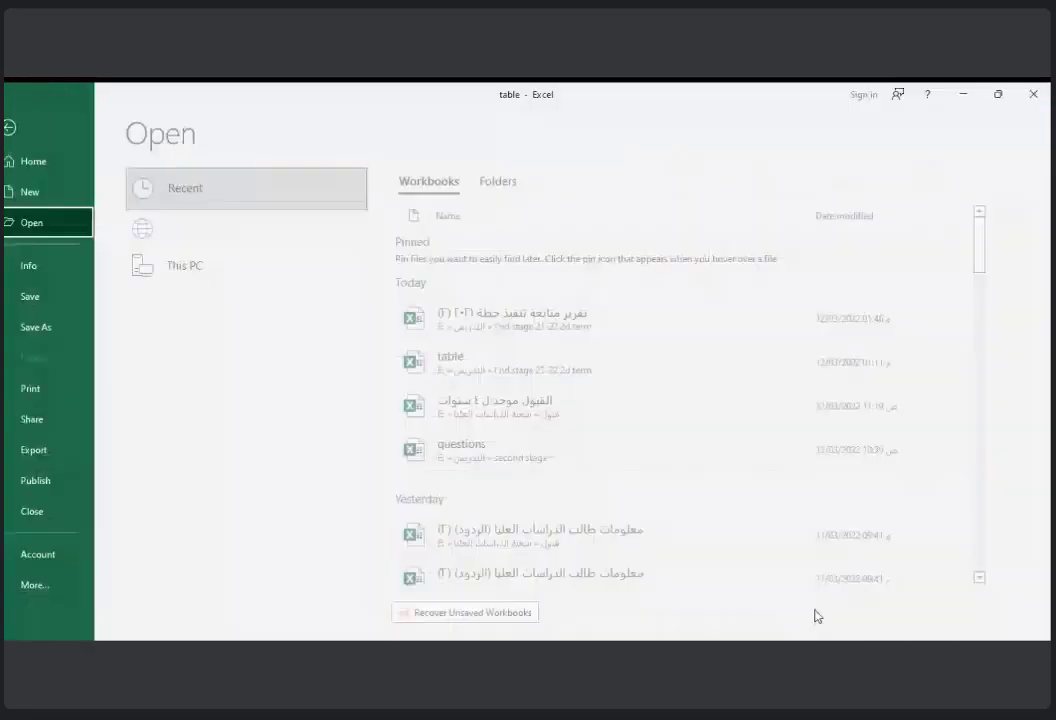
key("Escape")
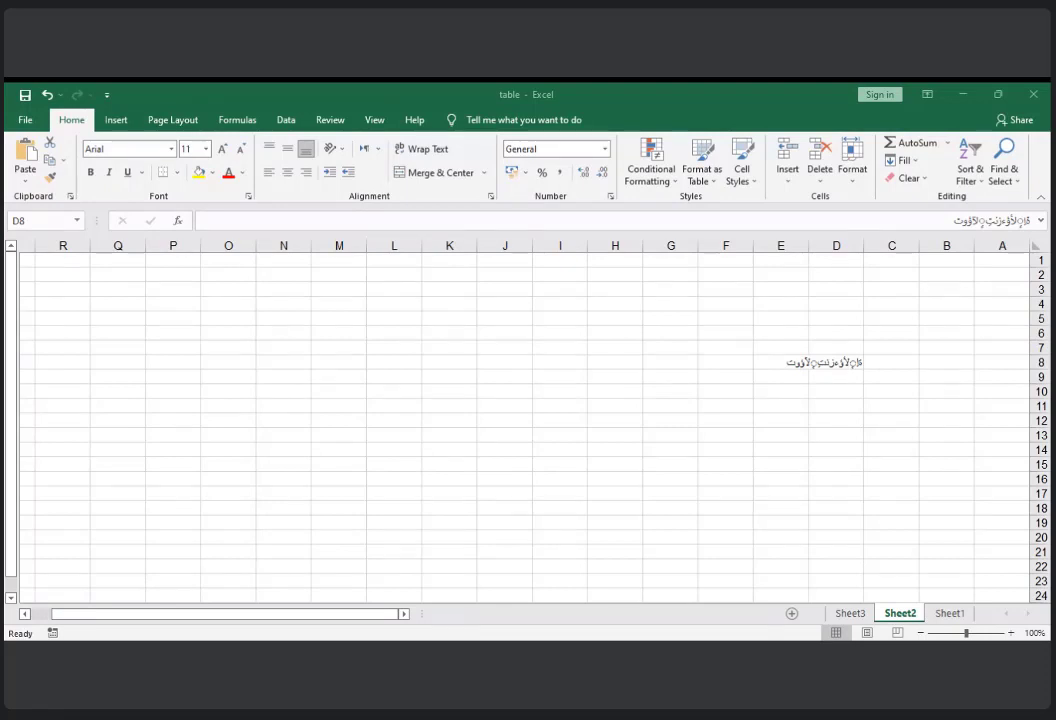
left_click(808, 365)
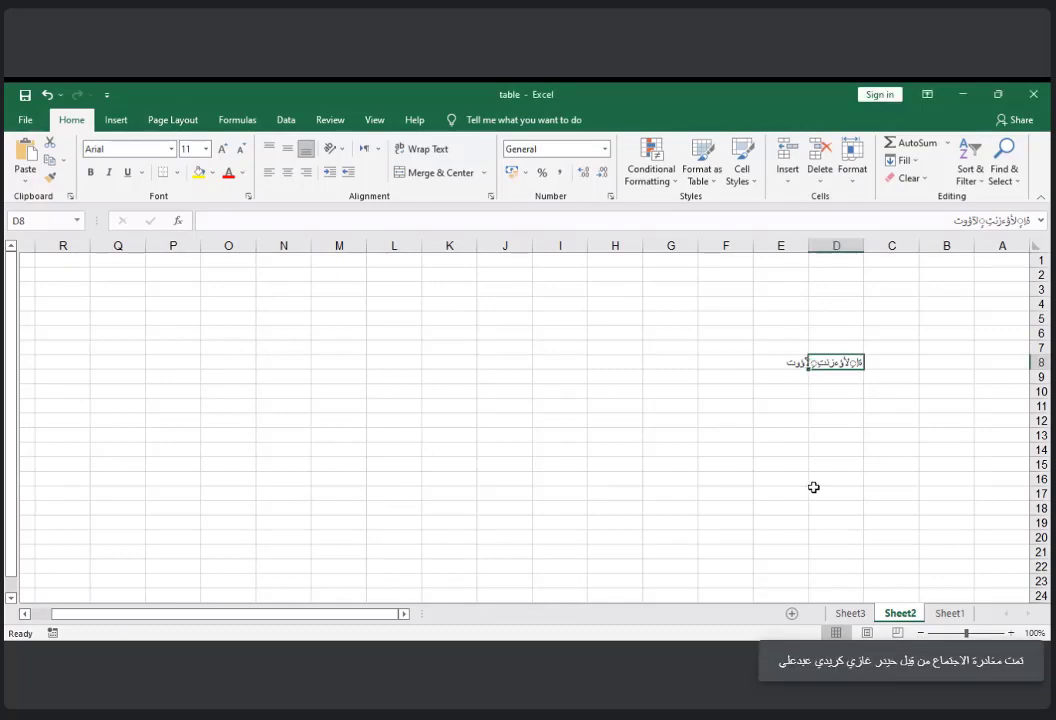
key("Escape")
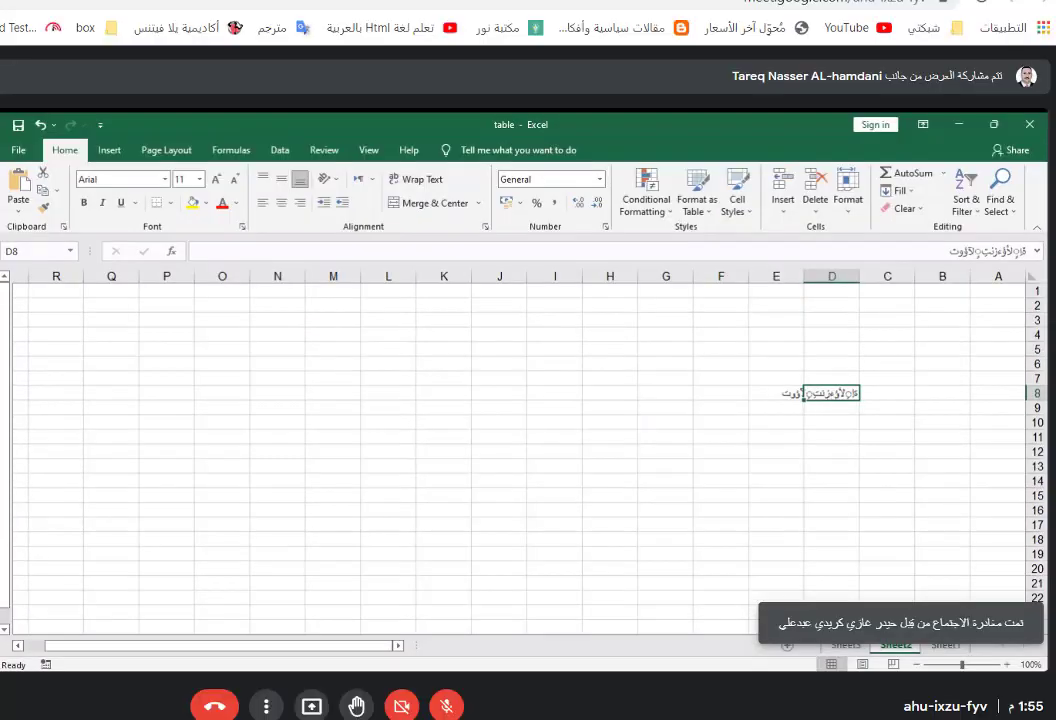
- Switch to Sheet1 and enter a first name in cell B11 below the student table
key("F11")
left_click(945, 645)
left_click(943, 487)
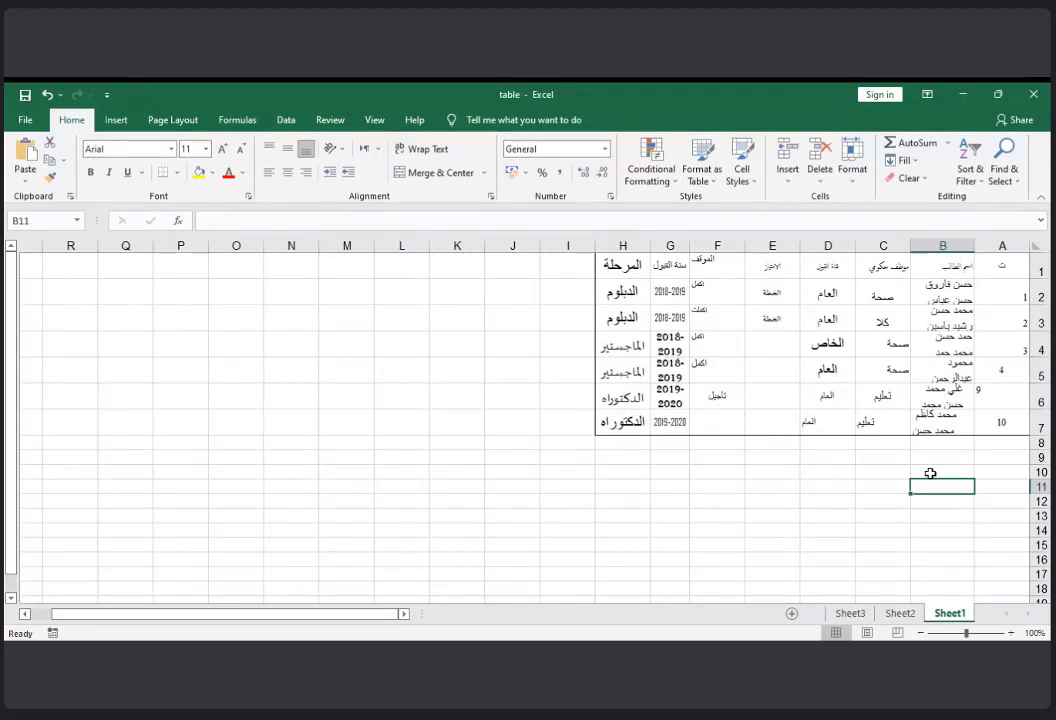
type("طار")
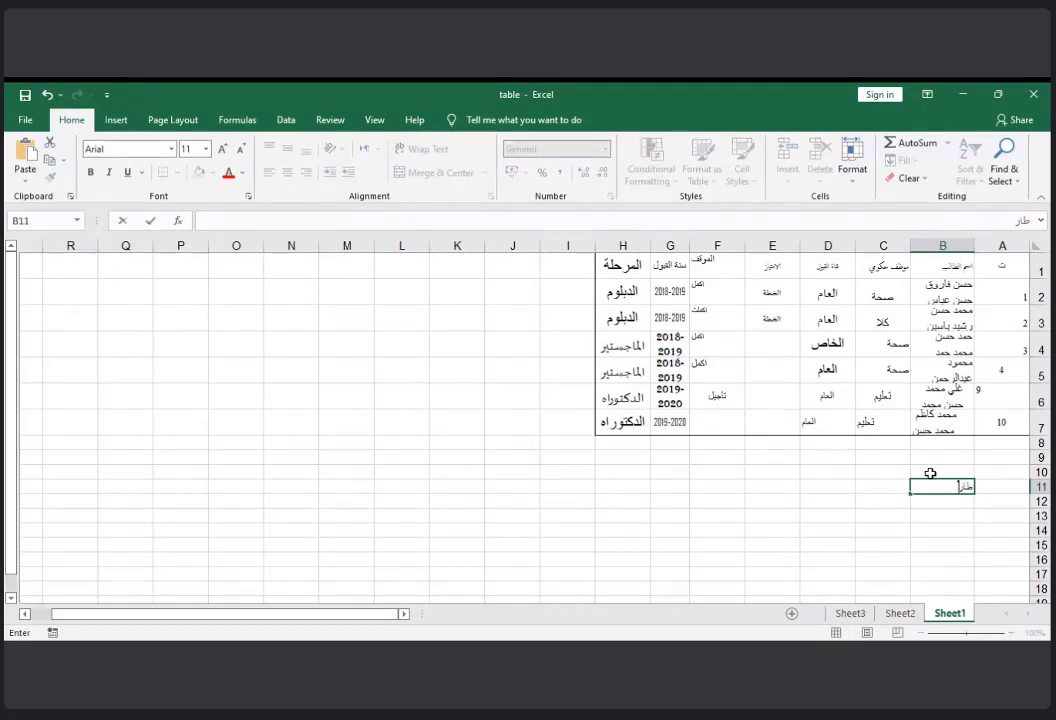
type("ق")
left_click(945, 515)
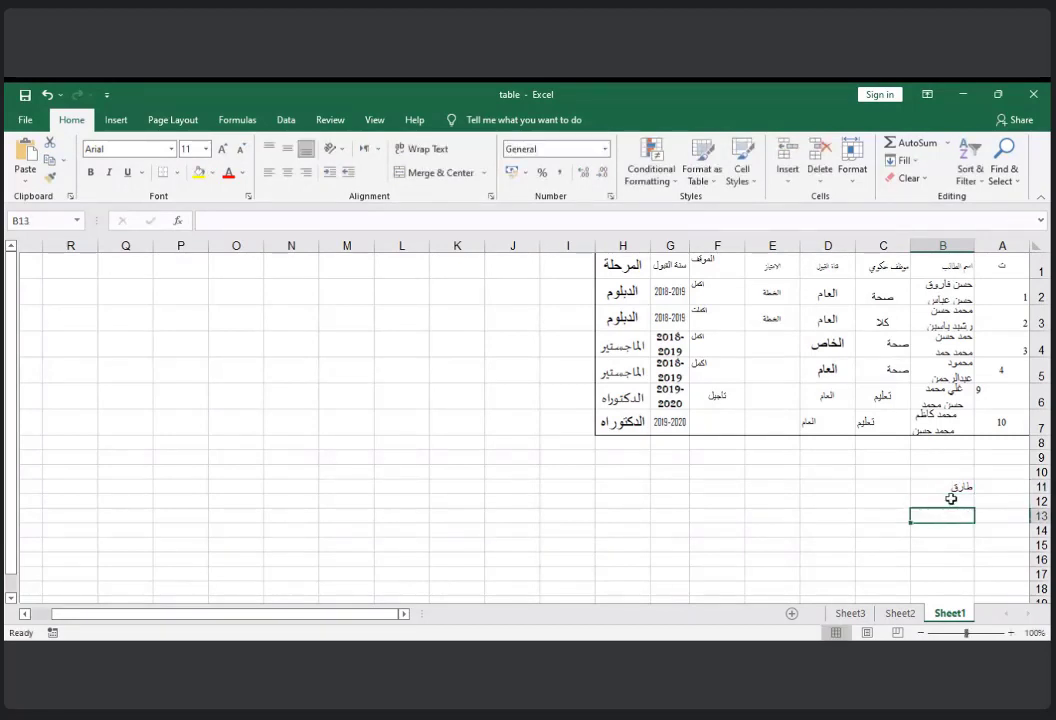
- Enter a second first name in cell B12, correcting its spelling before committing the entry
left_click(948, 484)
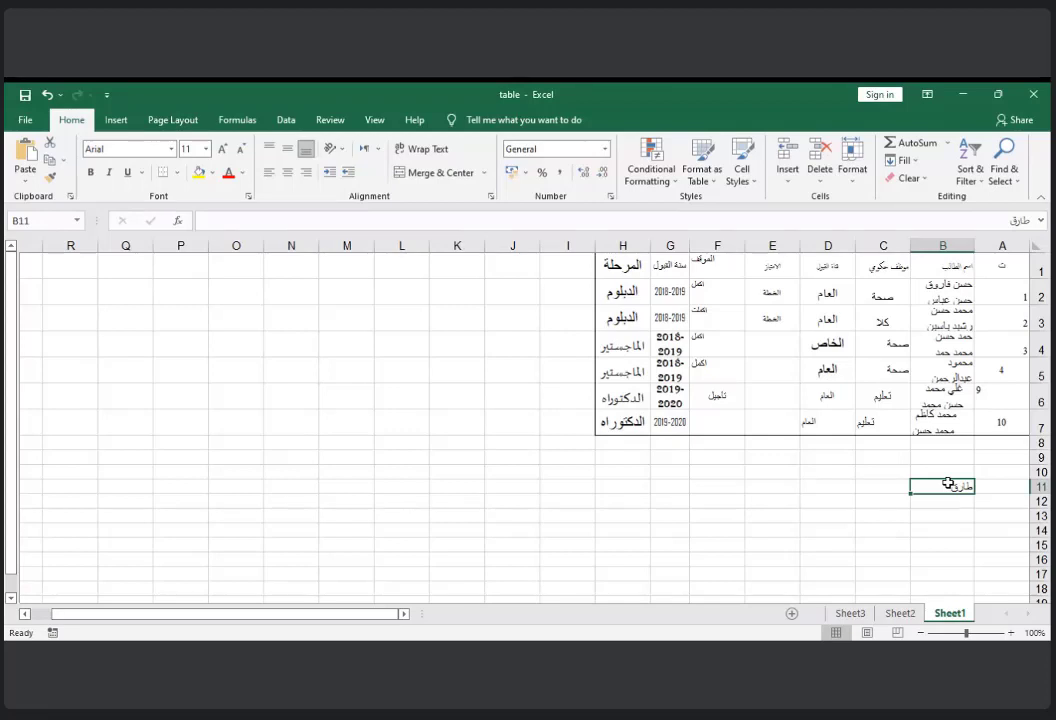
left_click(945, 502)
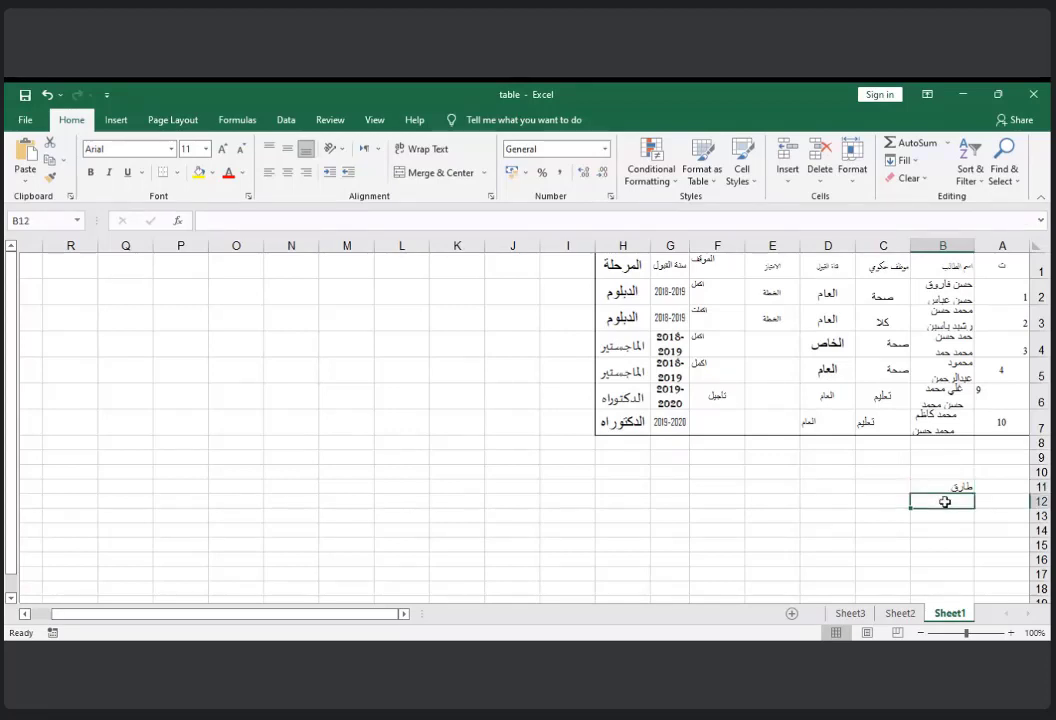
type("علي")
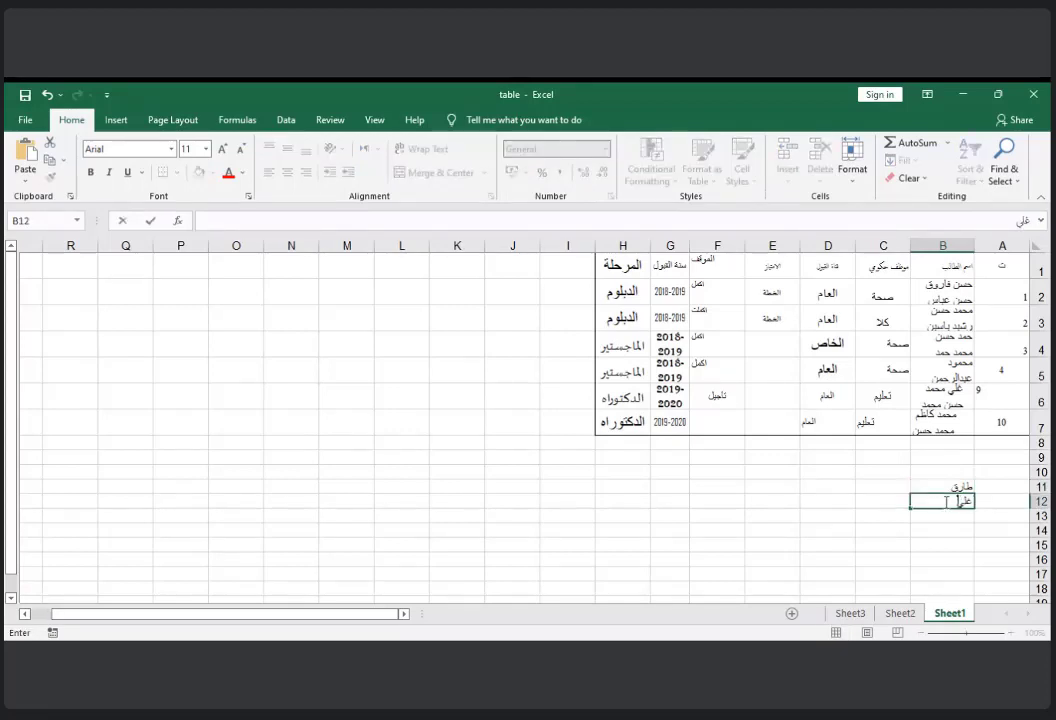
key("BackSpace")
key("BackSpace")
type("لي")
key("Return")
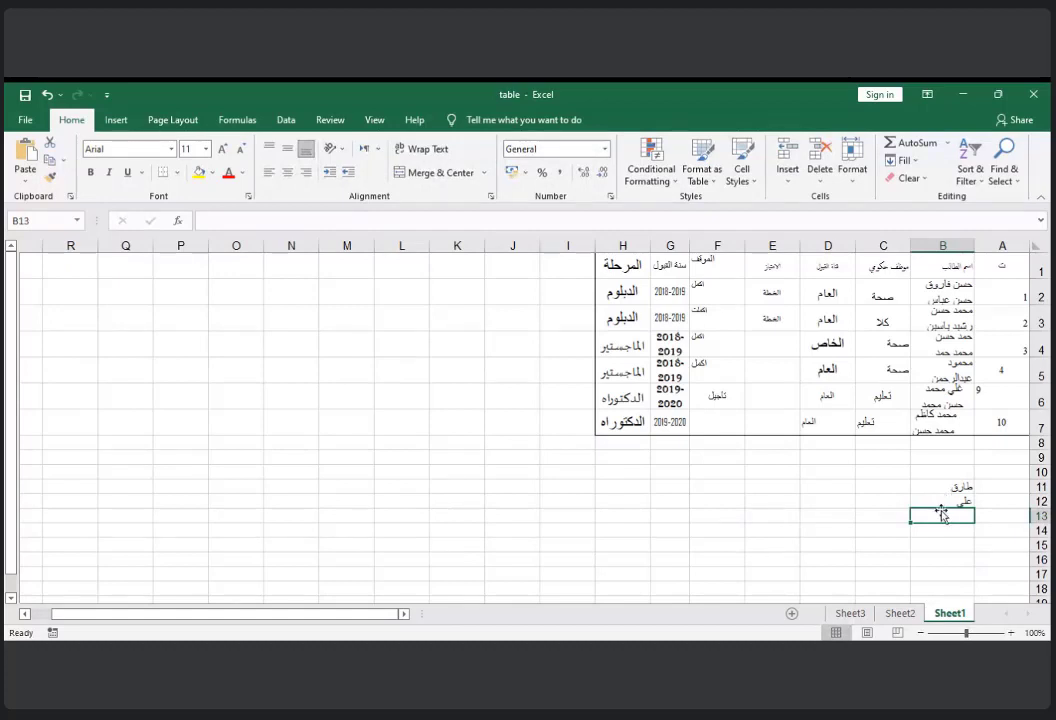
- Enter the numbers 1978 in cell B13 and 1952 in cell B14
type("1978")
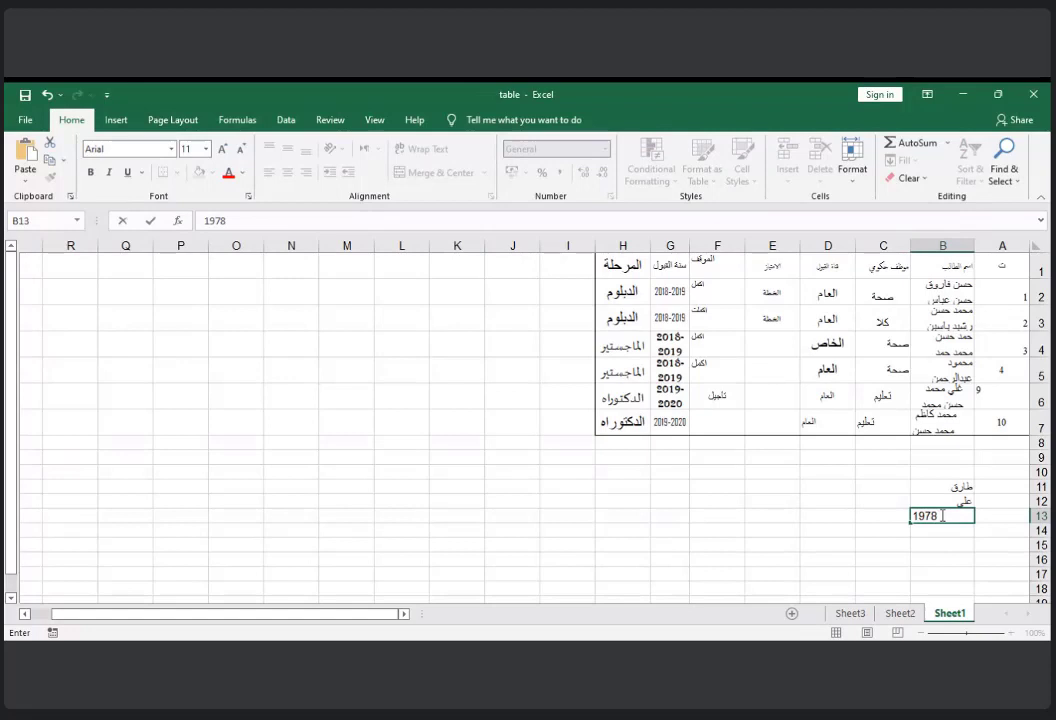
key("Return")
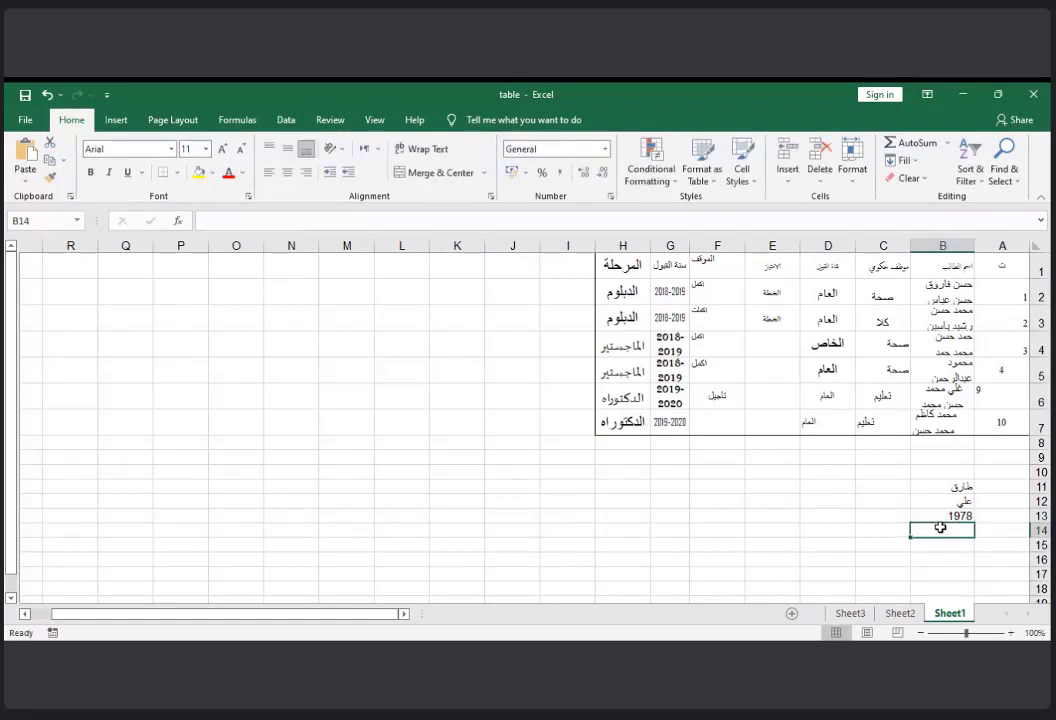
type("19")
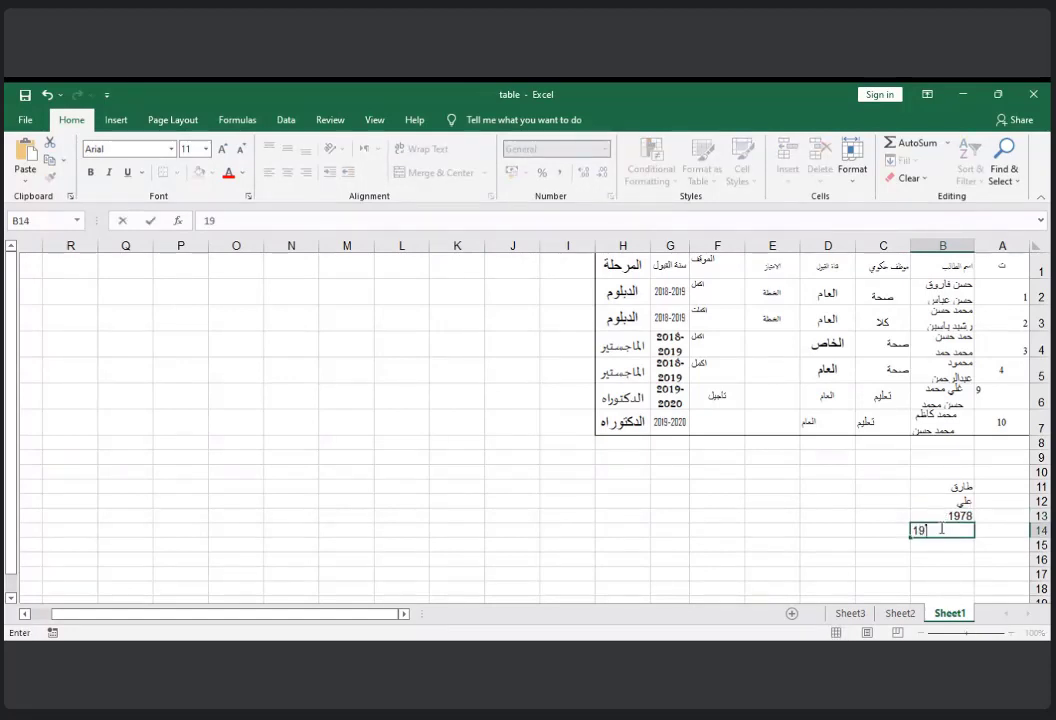
type("52")
key("Return")
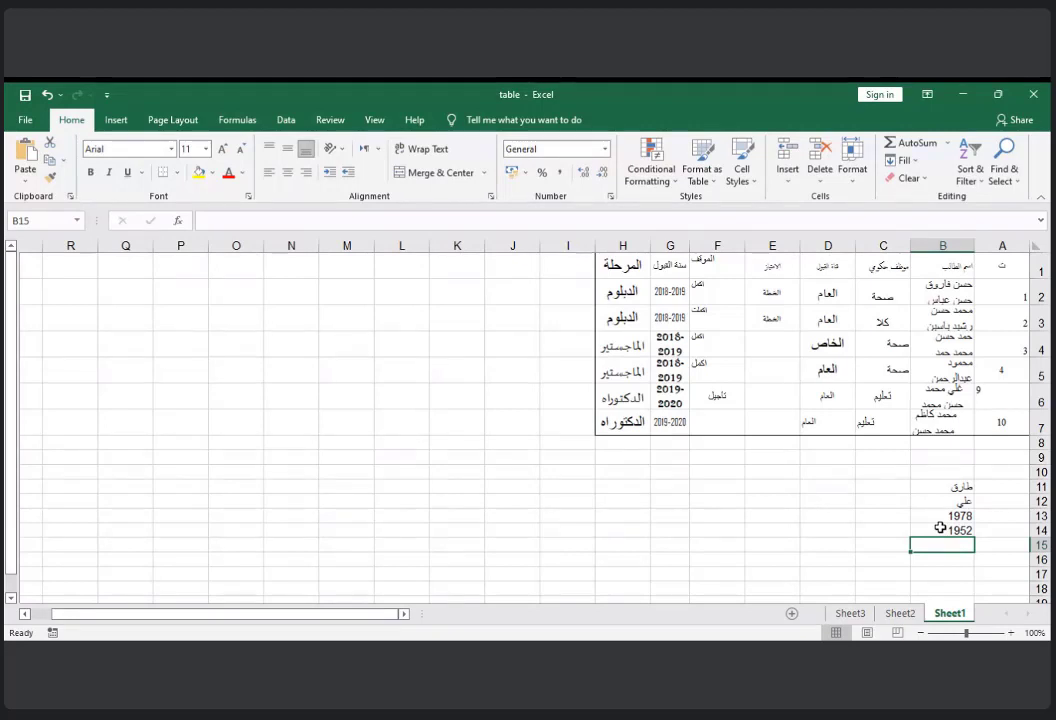
- Clear the sample names and numbers from column B below the student table, starting at B11
left_click(884, 476)
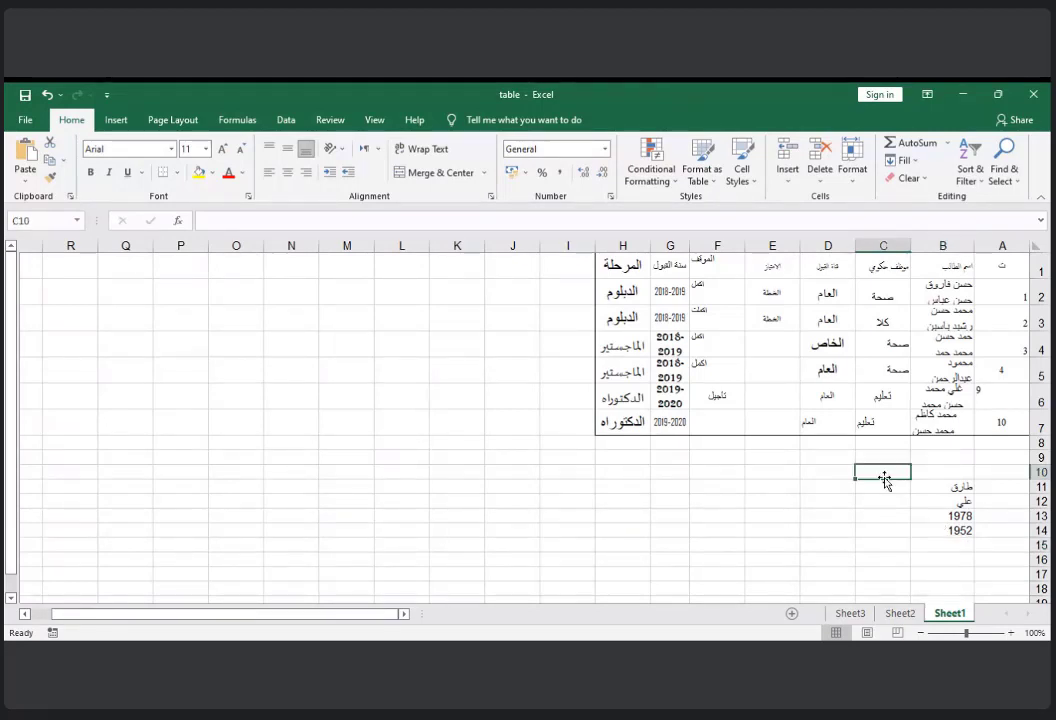
left_click_drag(950, 488, 954, 551)
key("Delete")
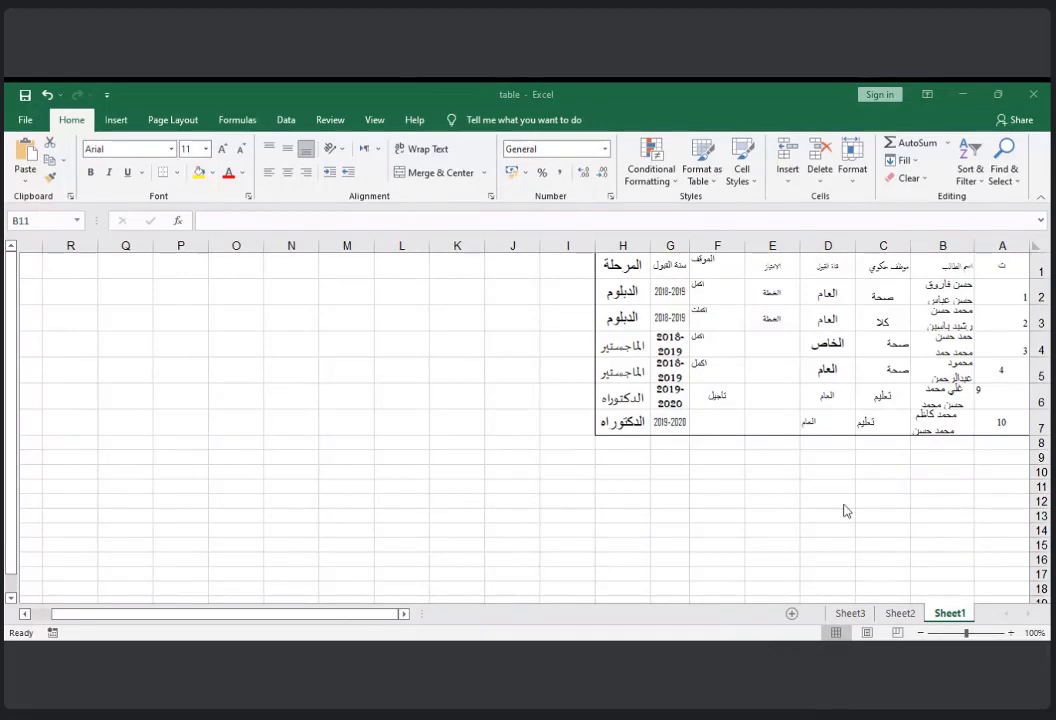
- Enter 1.3. in cell C11
left_click(871, 487)
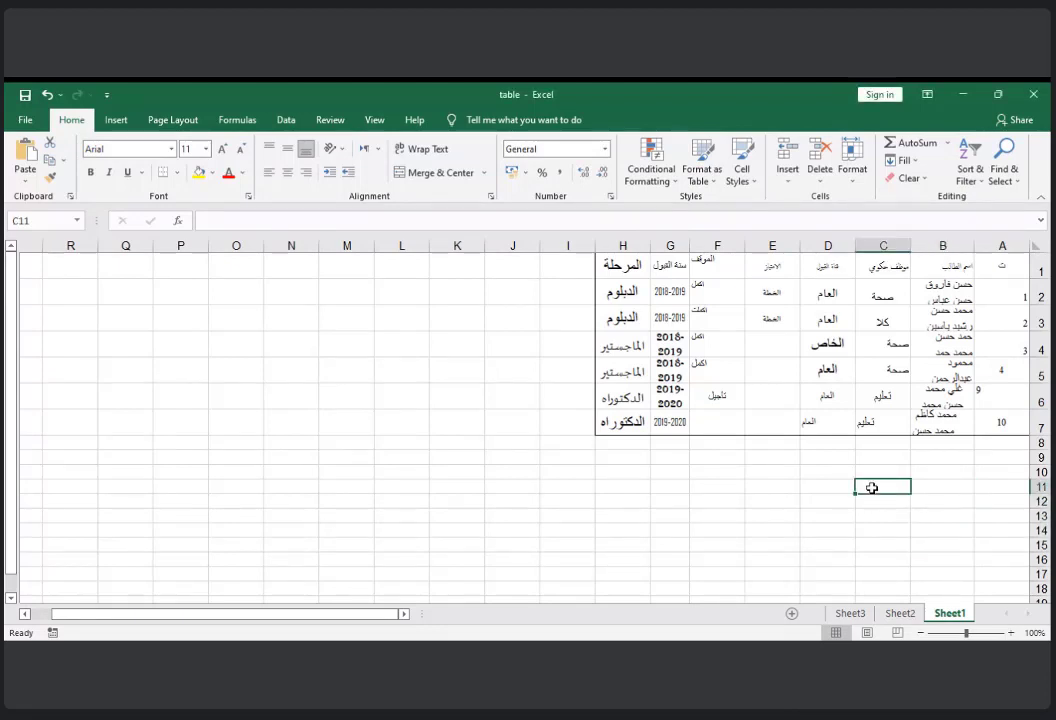
type("1.3")
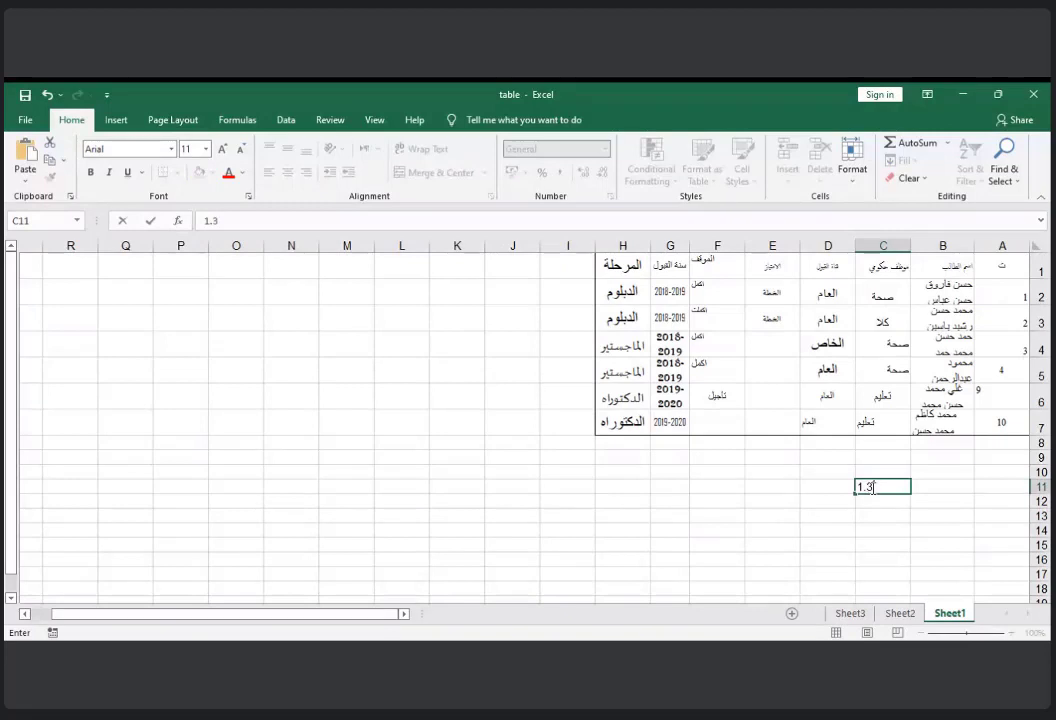
type(".")
key("Return")
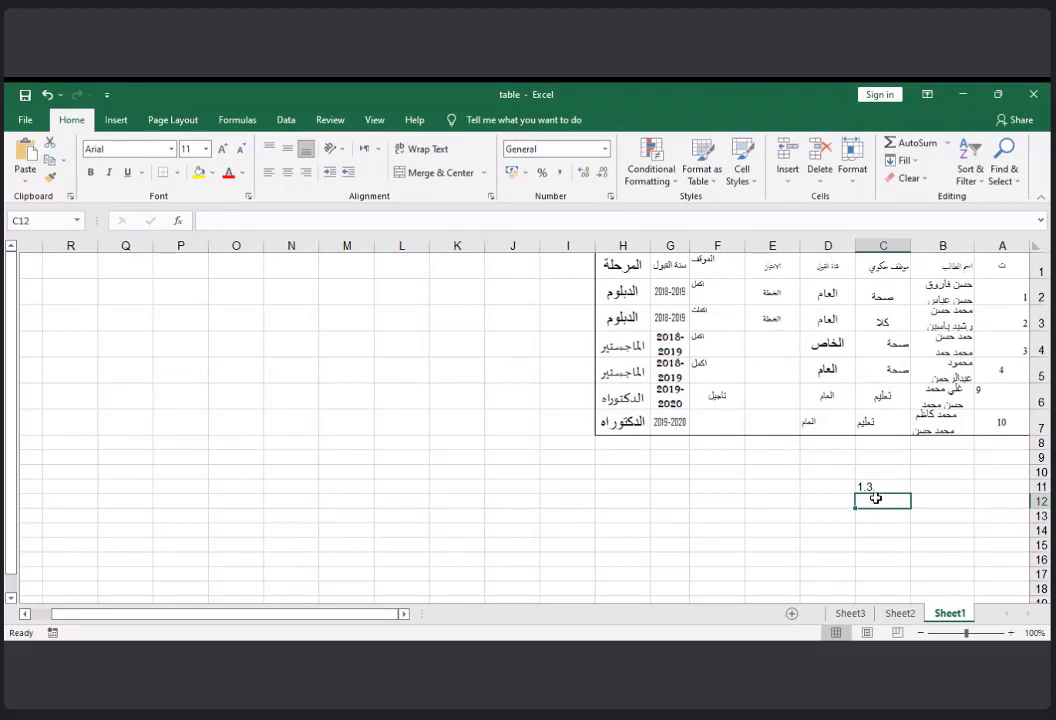
- Apply the Long Date number format to cell C11
left_click(874, 487)
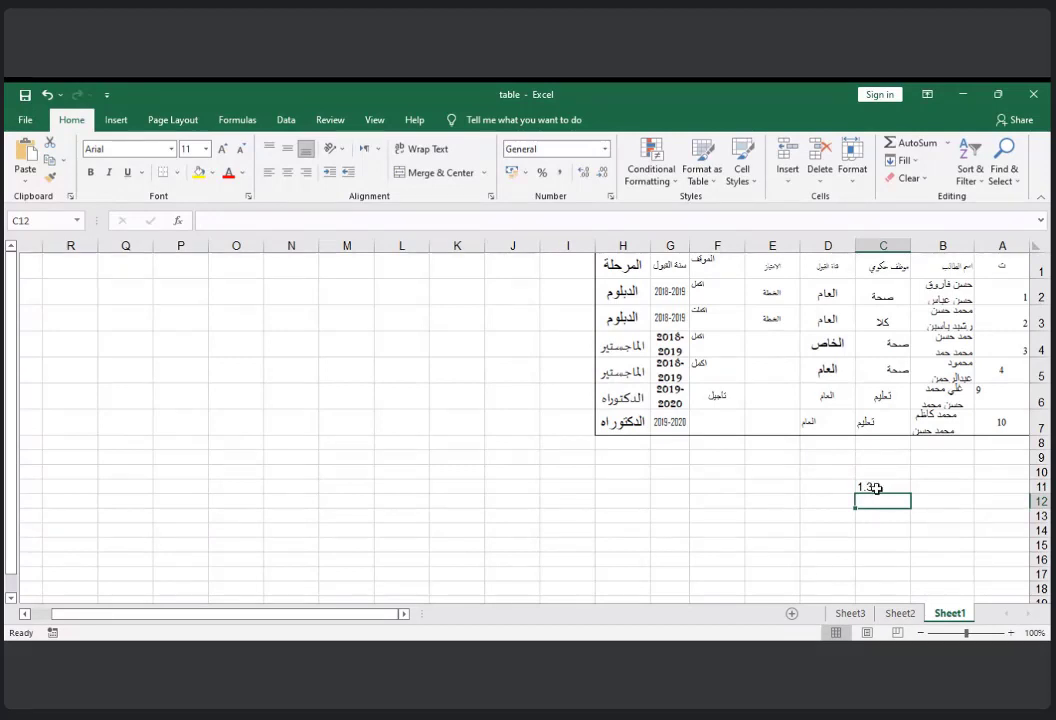
left_click(604, 150)
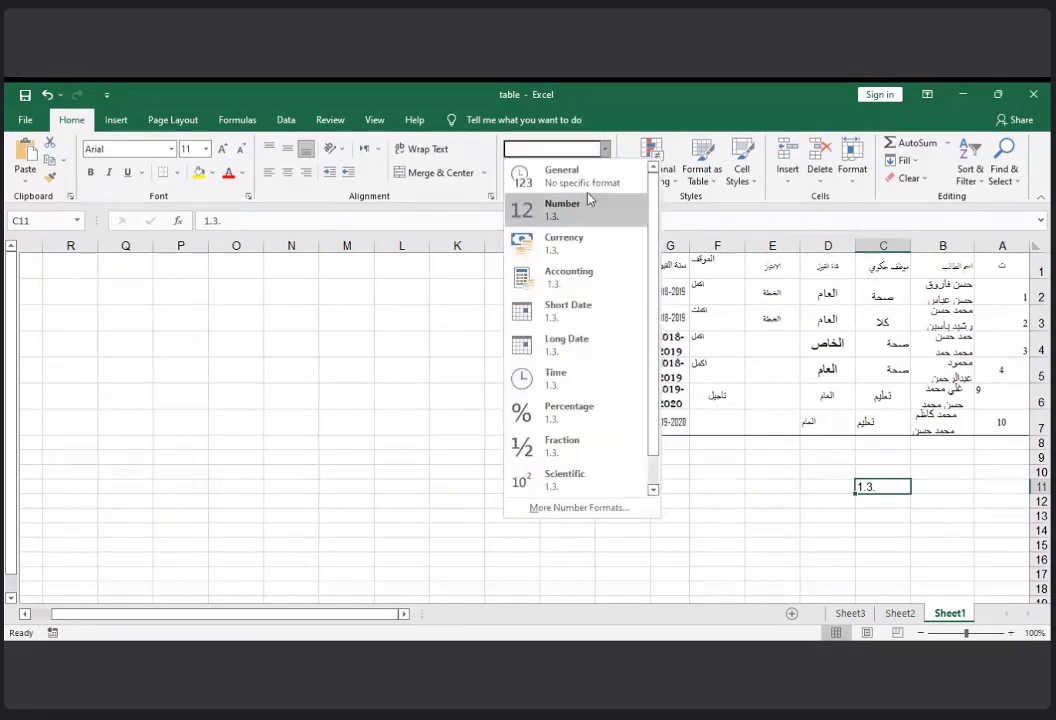
left_click(572, 341)
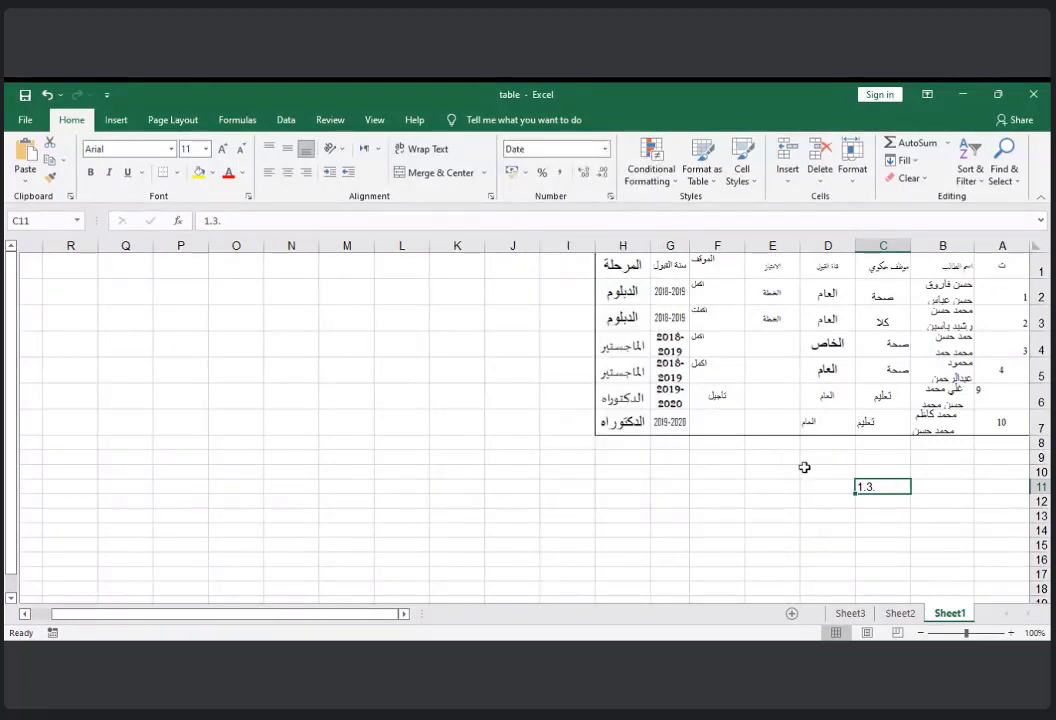
key("Return")
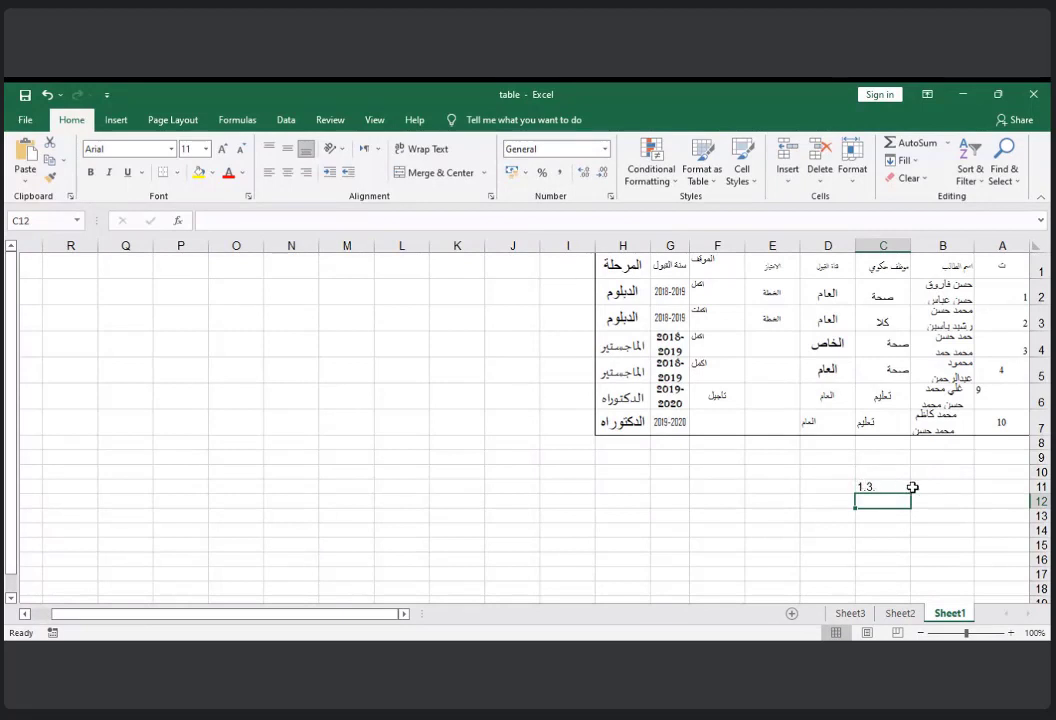
- Apply the Long Date format to the empty cell B11 and enter 1.3 in it
left_click(933, 484)
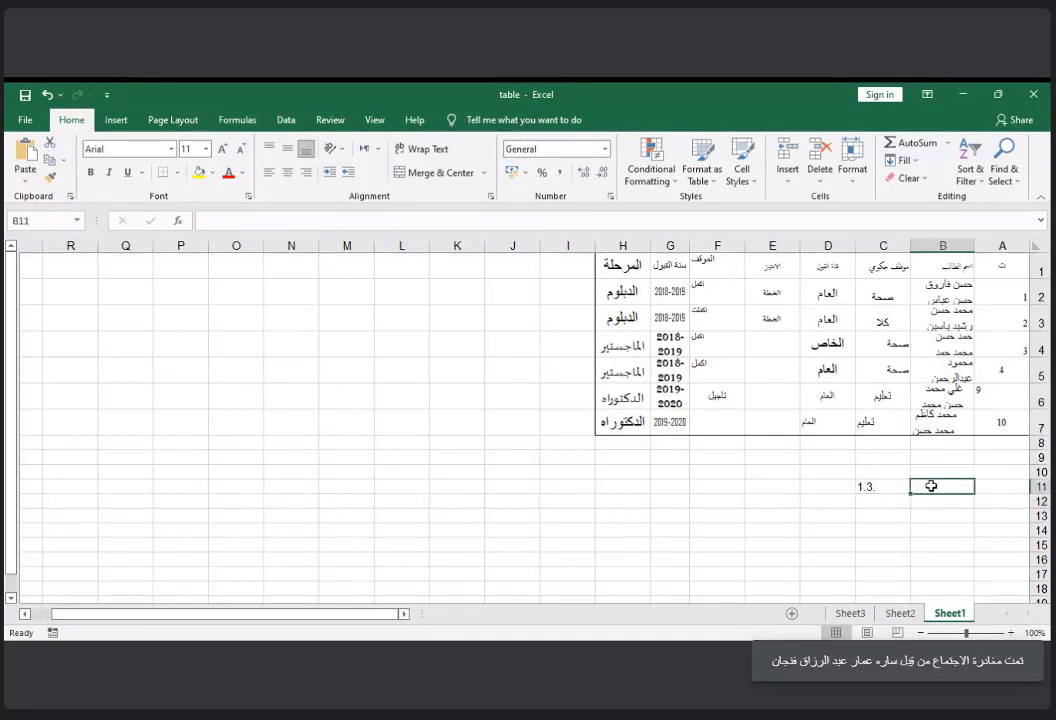
left_click(604, 149)
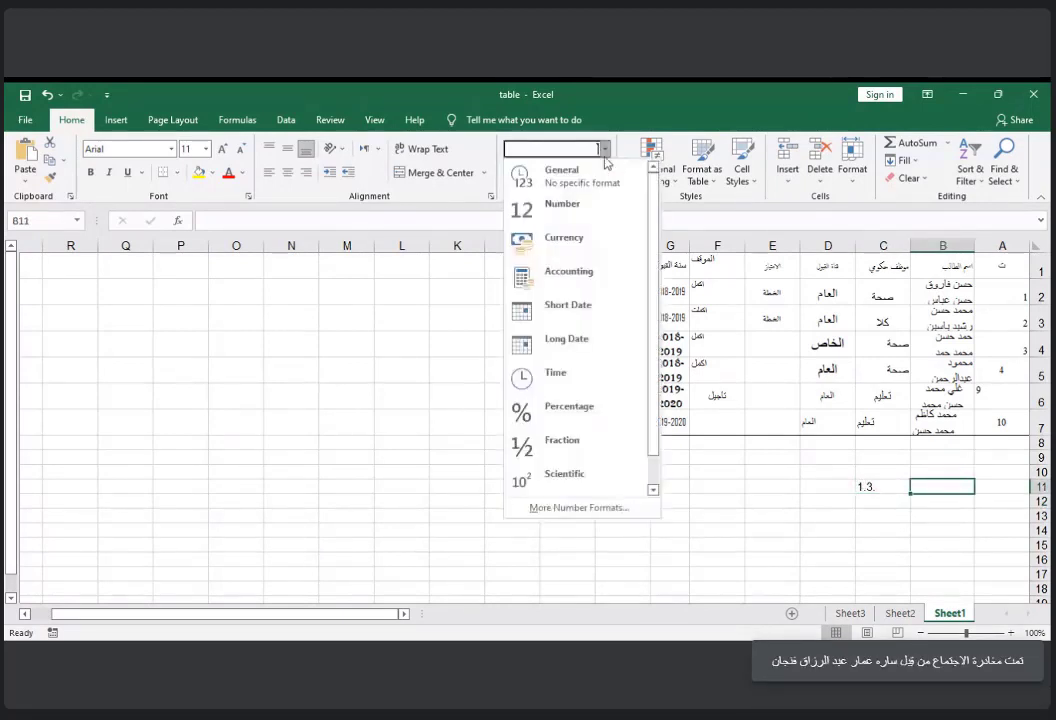
left_click(561, 342)
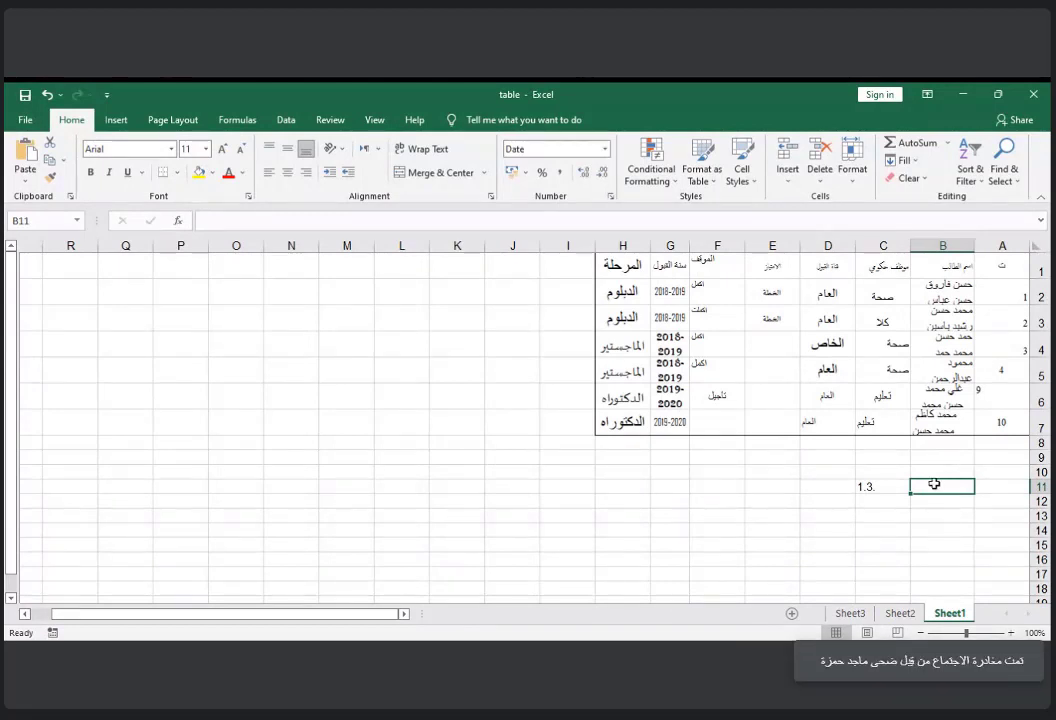
type("1.3")
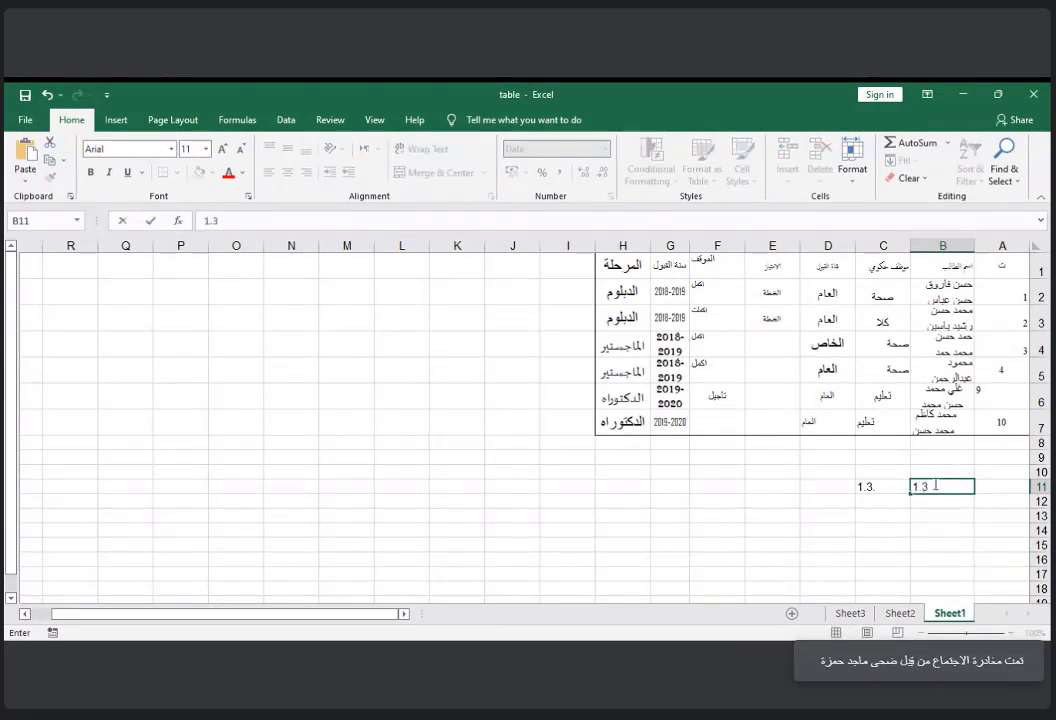
key("Return")
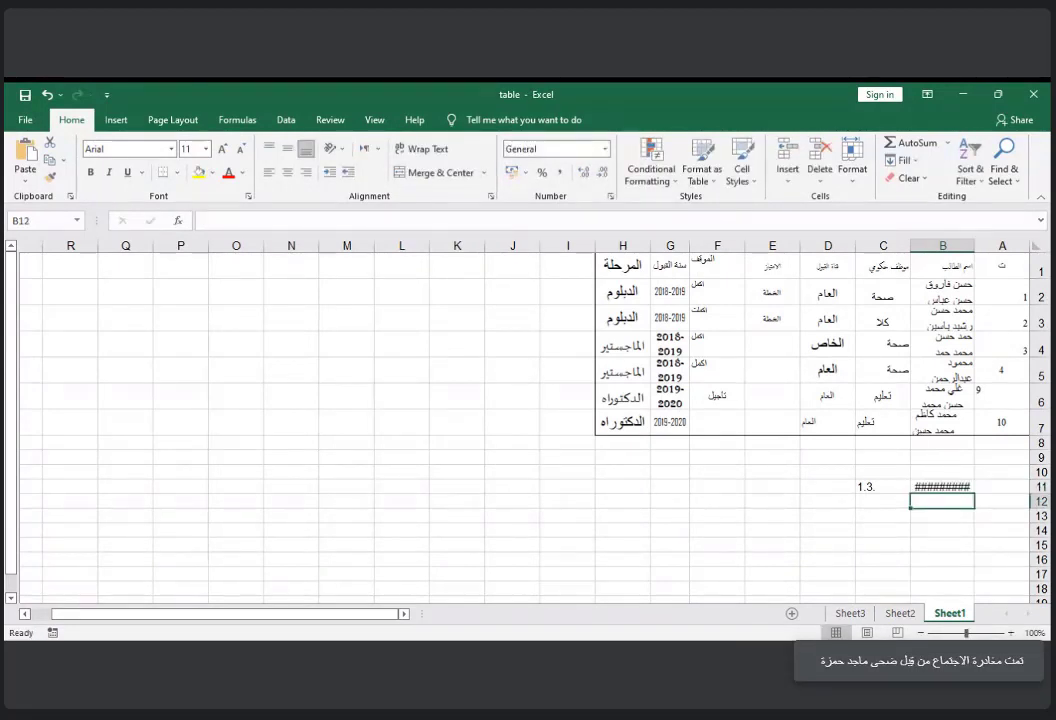
- Widen column B so the full date in B11 fits, and clear the contents of cell C11
left_click_drag(912, 247, 873, 244)
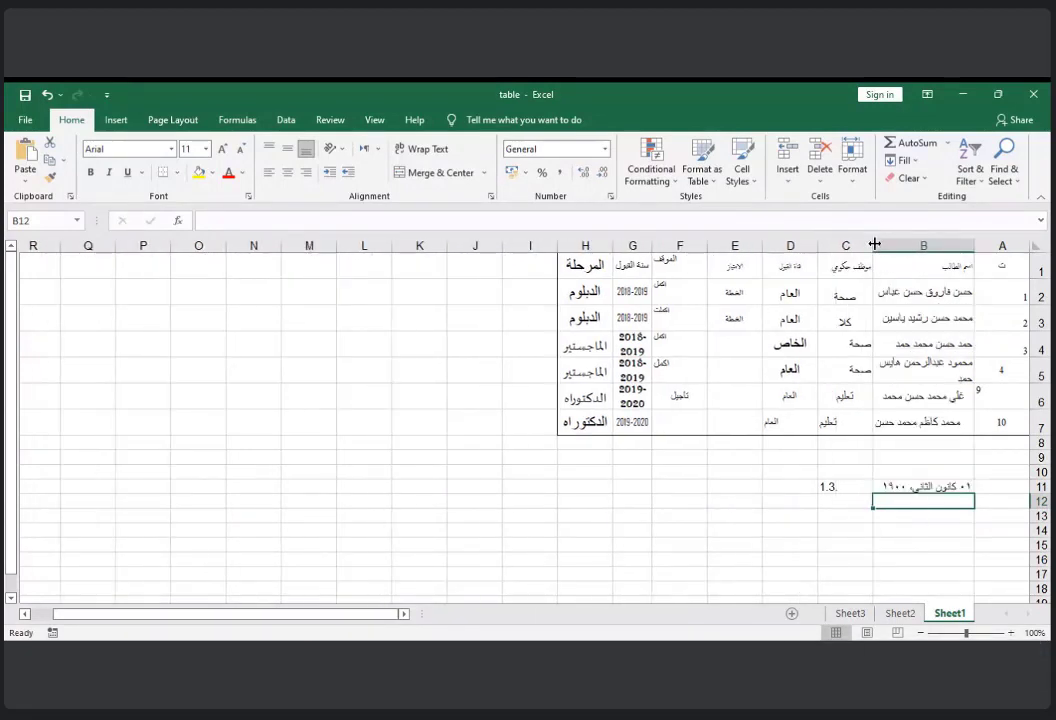
left_click(829, 482)
key("Delete")
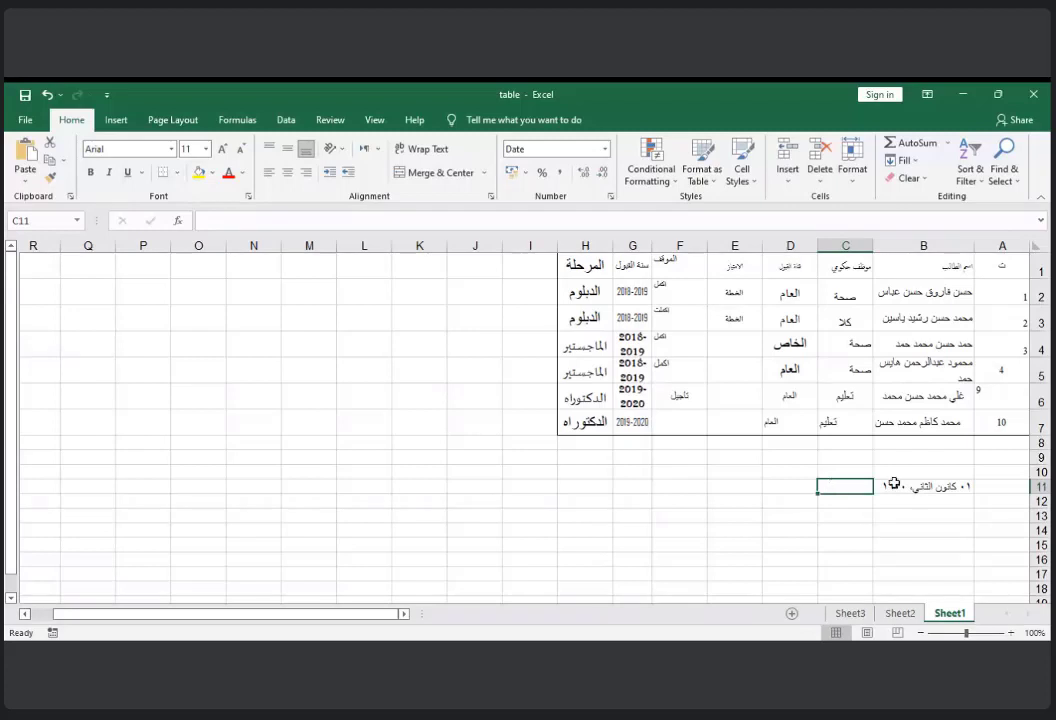
- Apply the Long Date format to cell B12 and enter 1.1.2020 in it
left_click(900, 496)
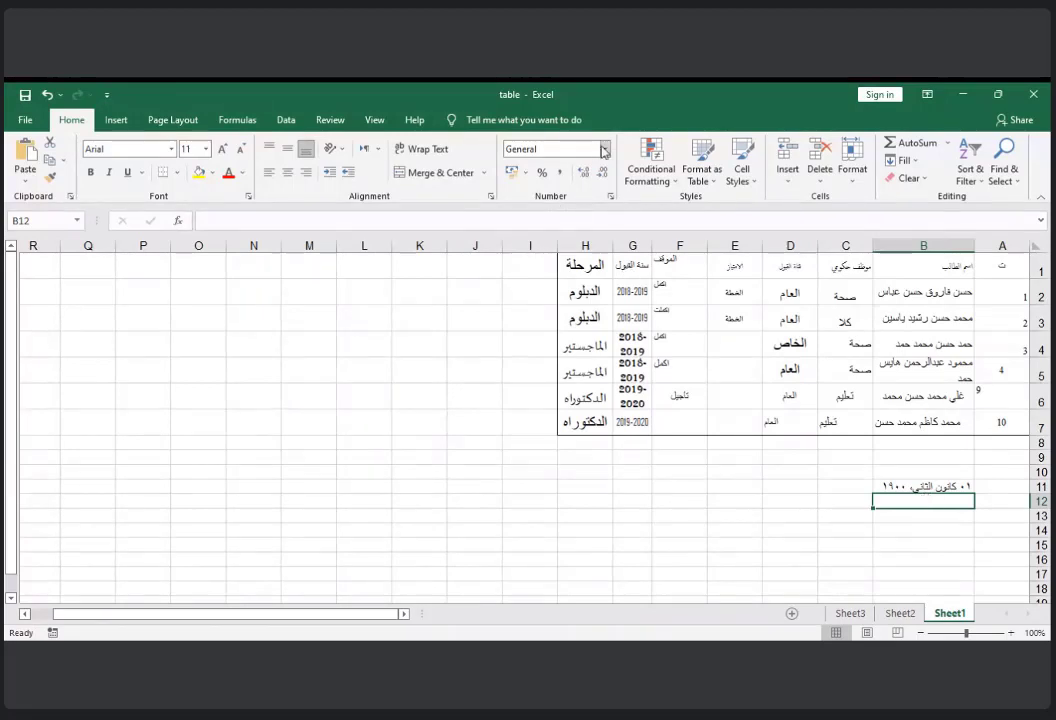
left_click(604, 149)
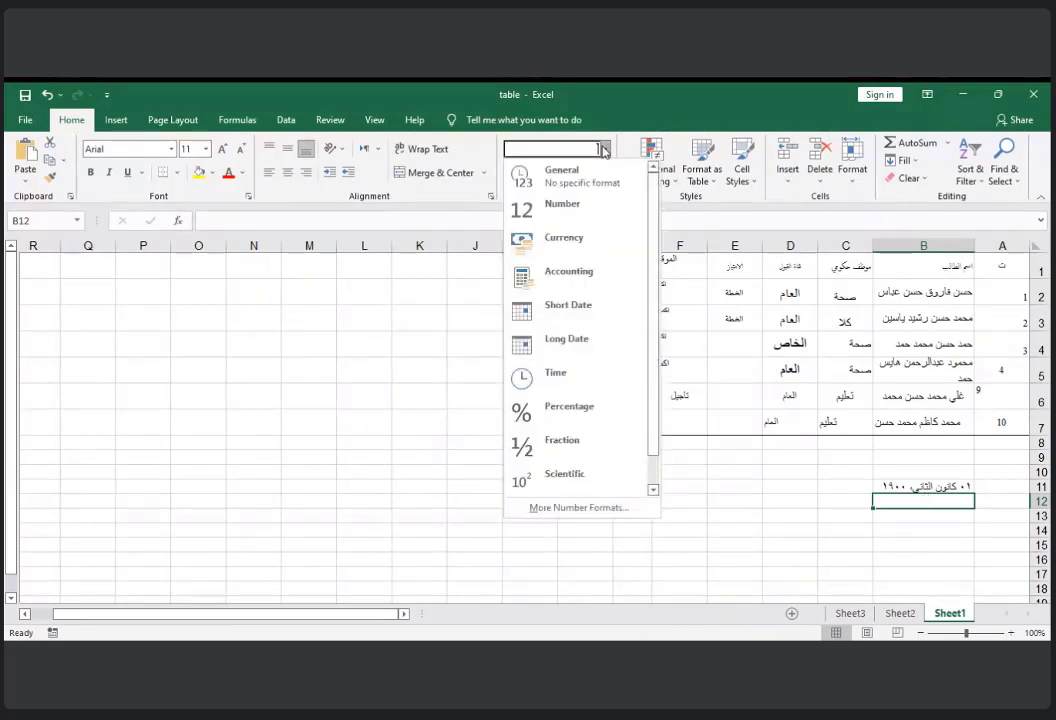
left_click(567, 339)
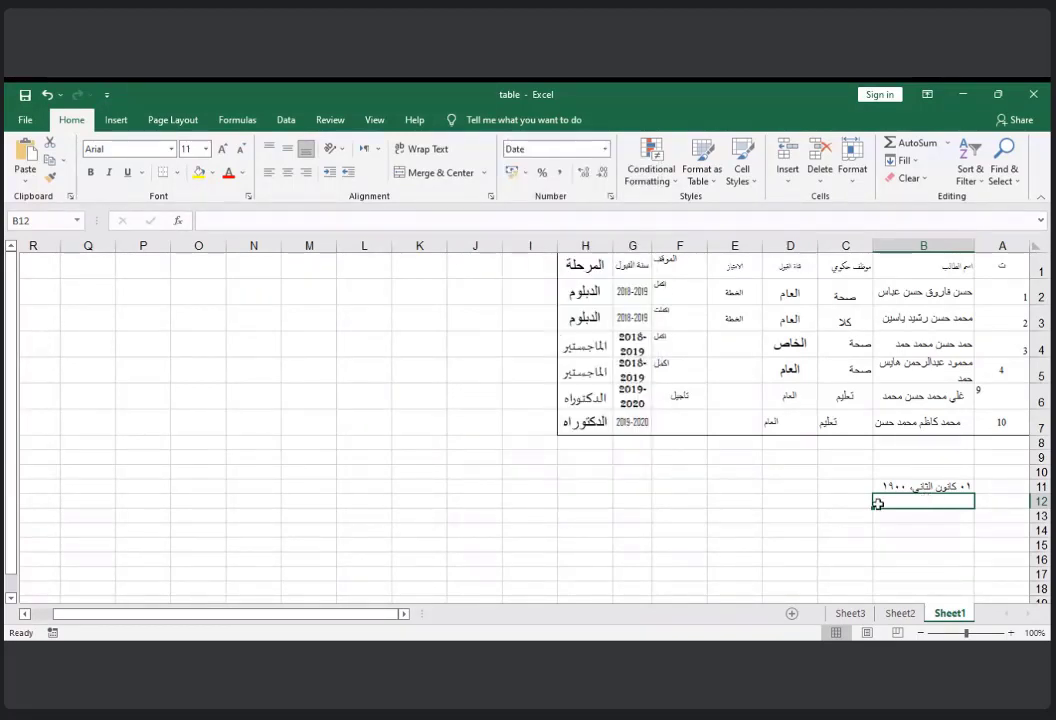
type("1.")
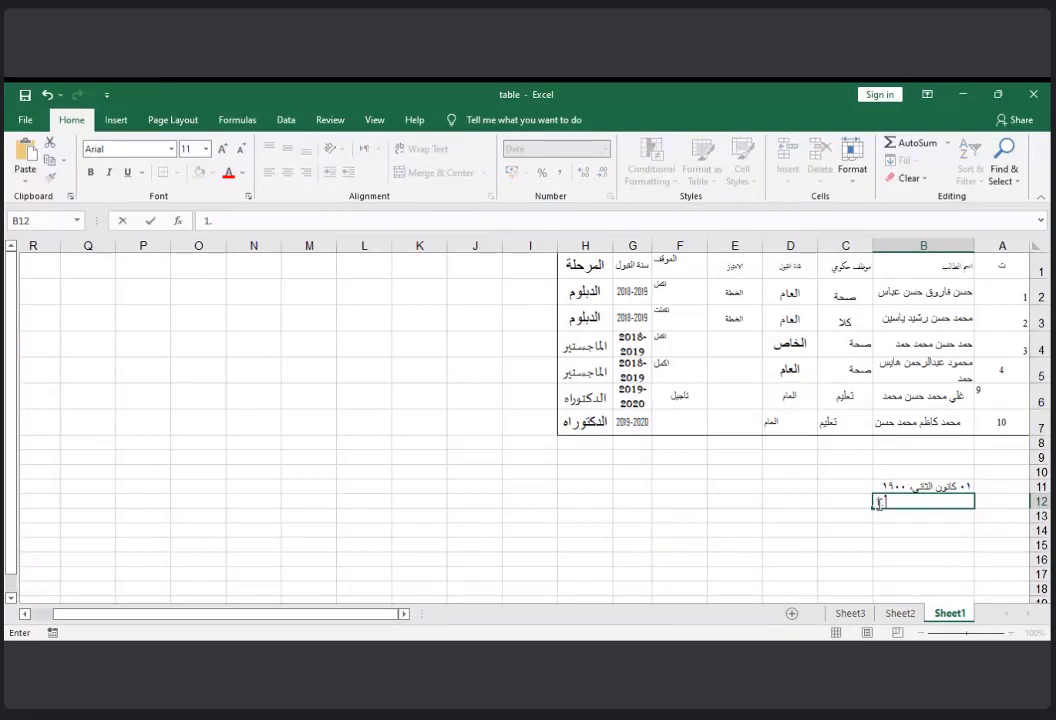
type("1.2020")
key("Return")
- Try to convert the 1.1.2020 entry in B12 by reapplying the Long Date format
left_click(918, 503)
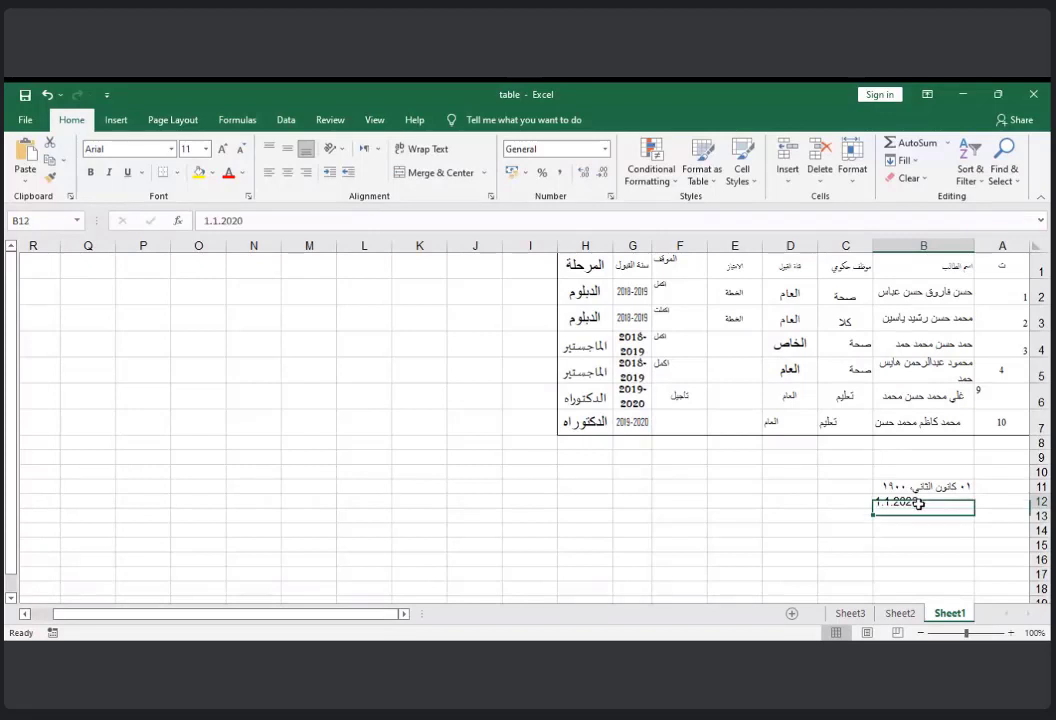
left_click(604, 148)
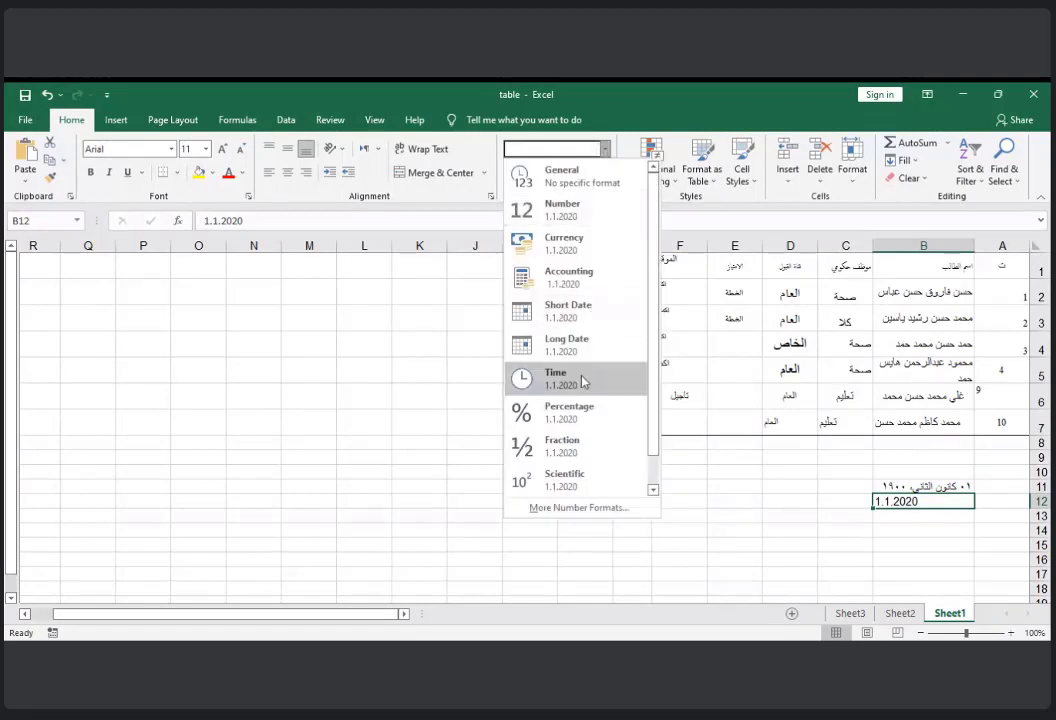
left_click(586, 345)
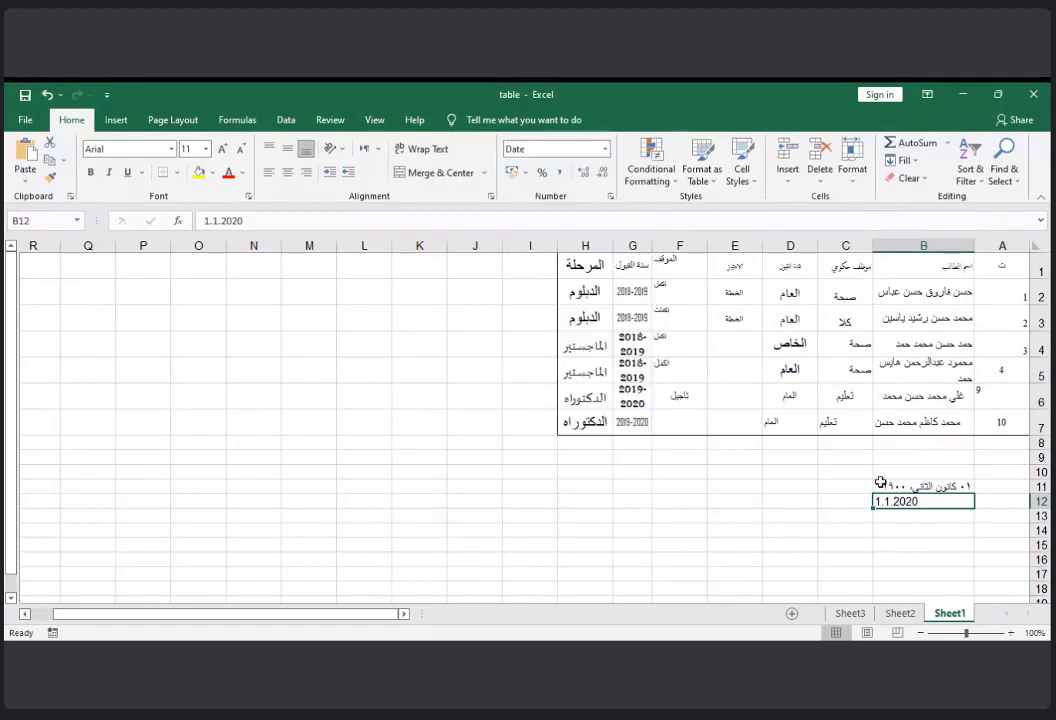
key("Return")
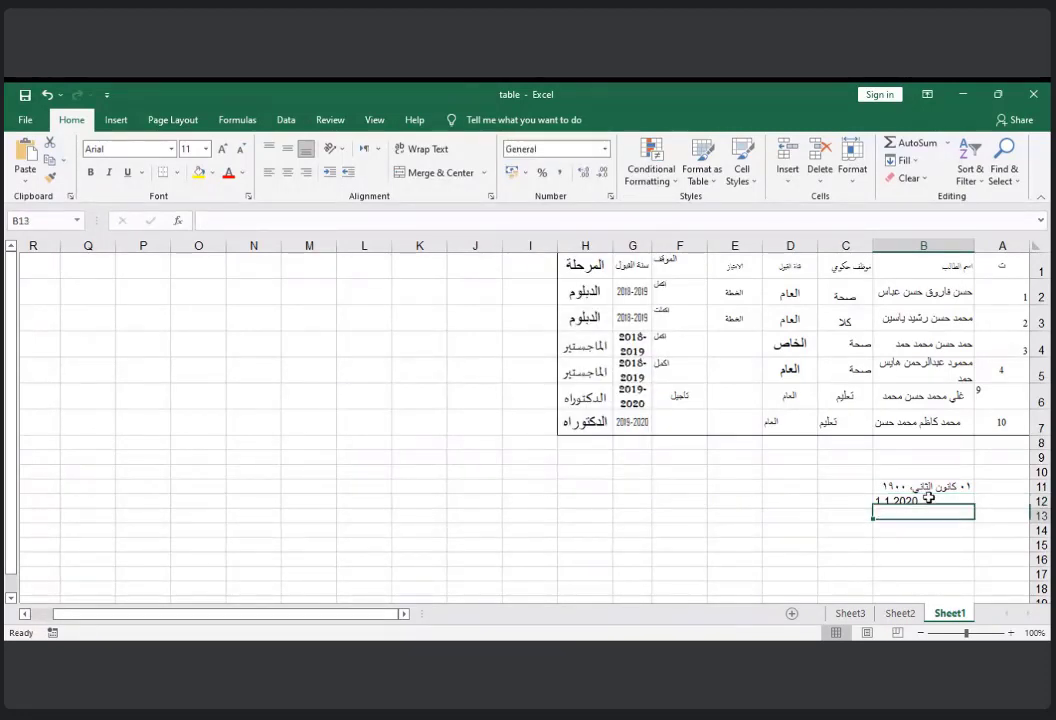
- Apply the Long Date format to cell B13 and enter 1/1/2020 in it
left_click(603, 147)
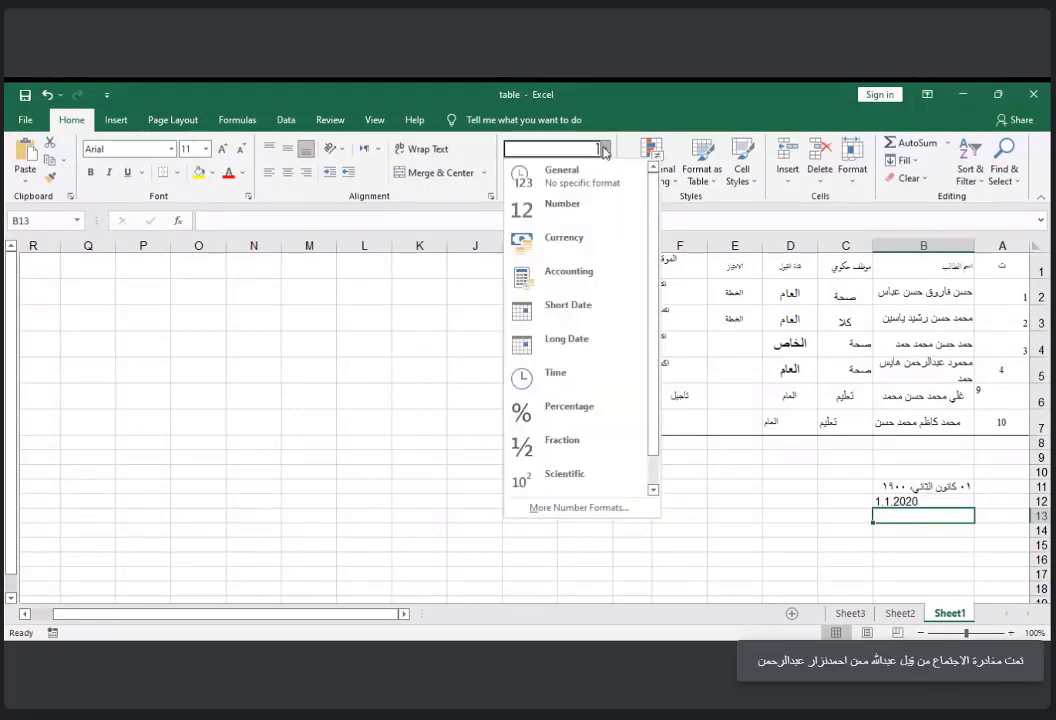
left_click(567, 340)
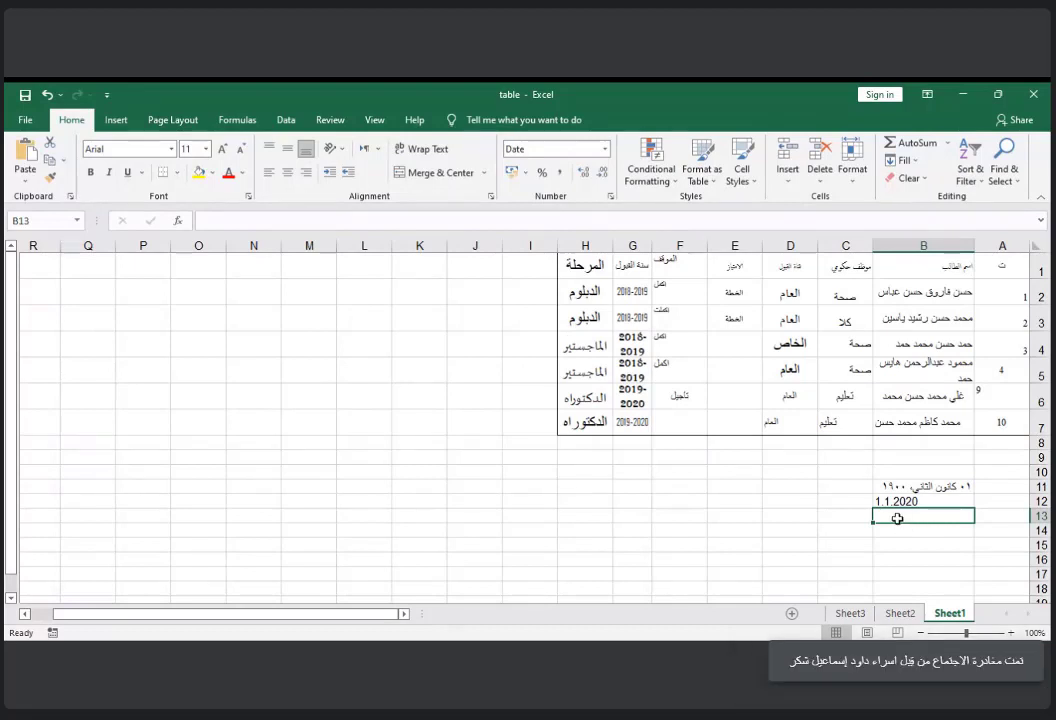
type("1/")
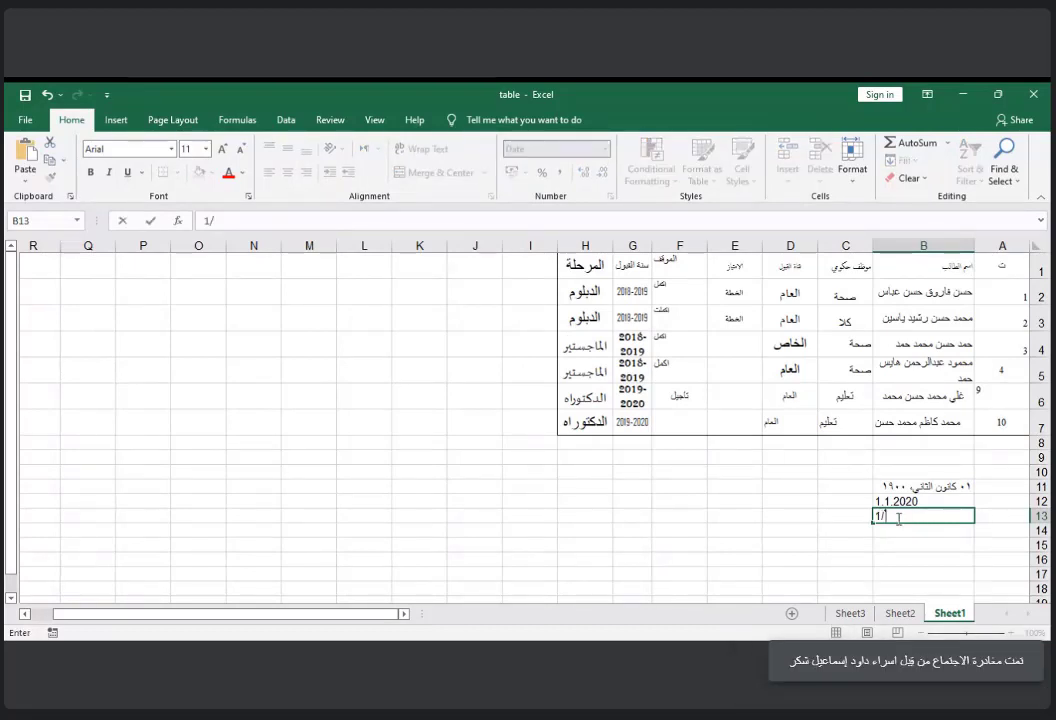
type("1/٢٠٢٠")
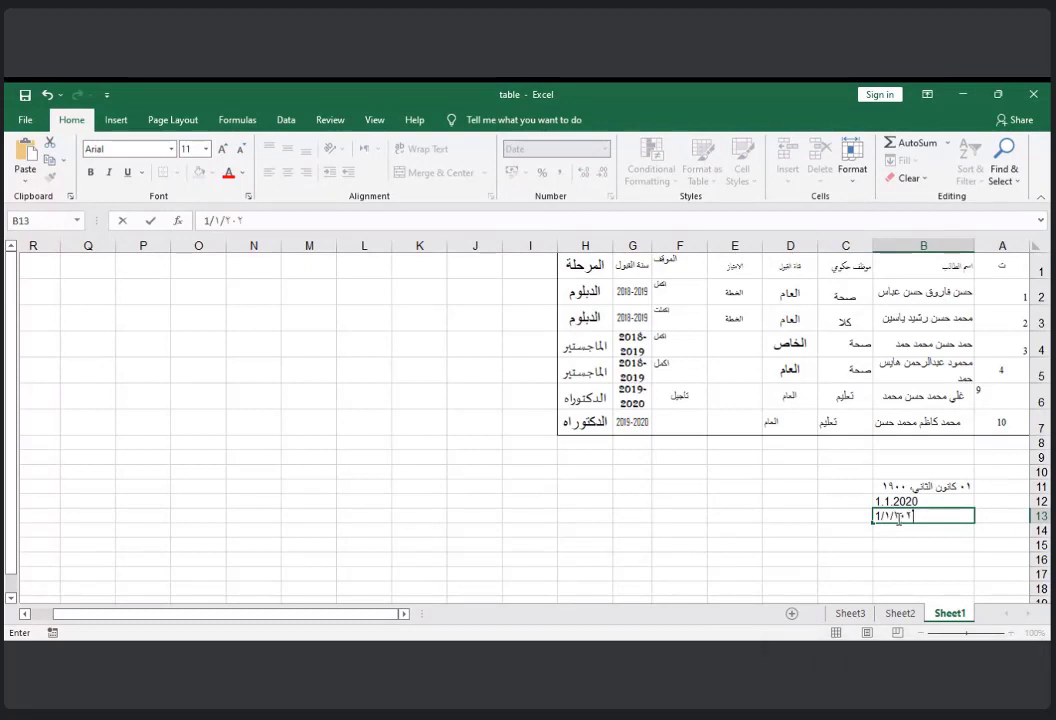
key("Return")
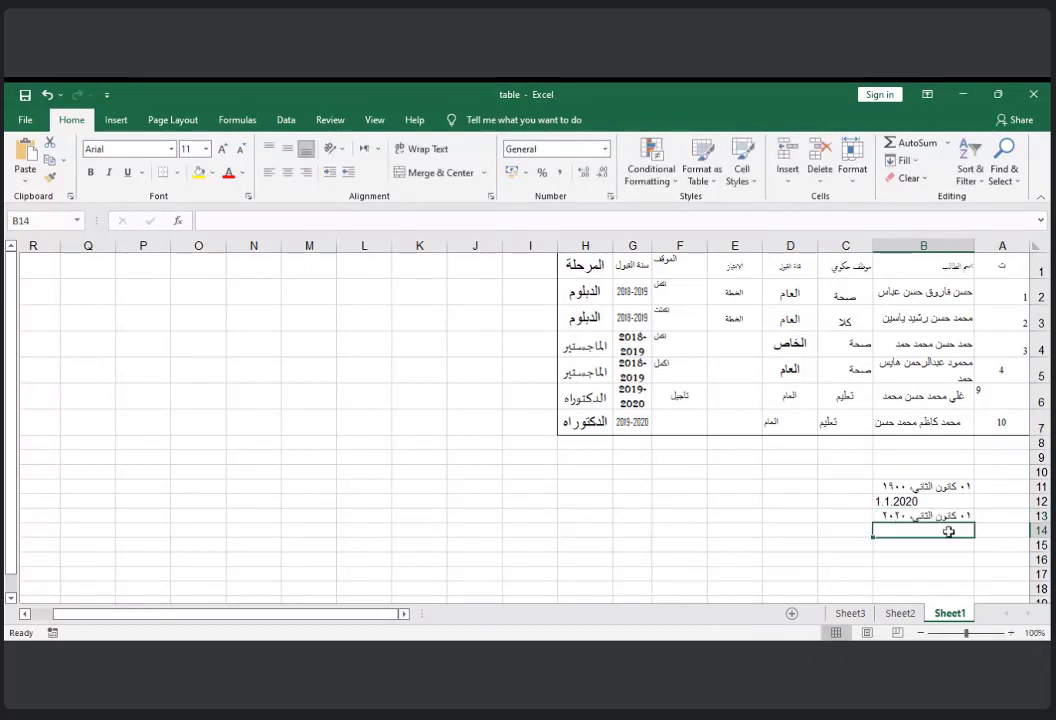
- Clear the trial date entries from B11:B14 and view the list of available number formats
left_click(926, 499)
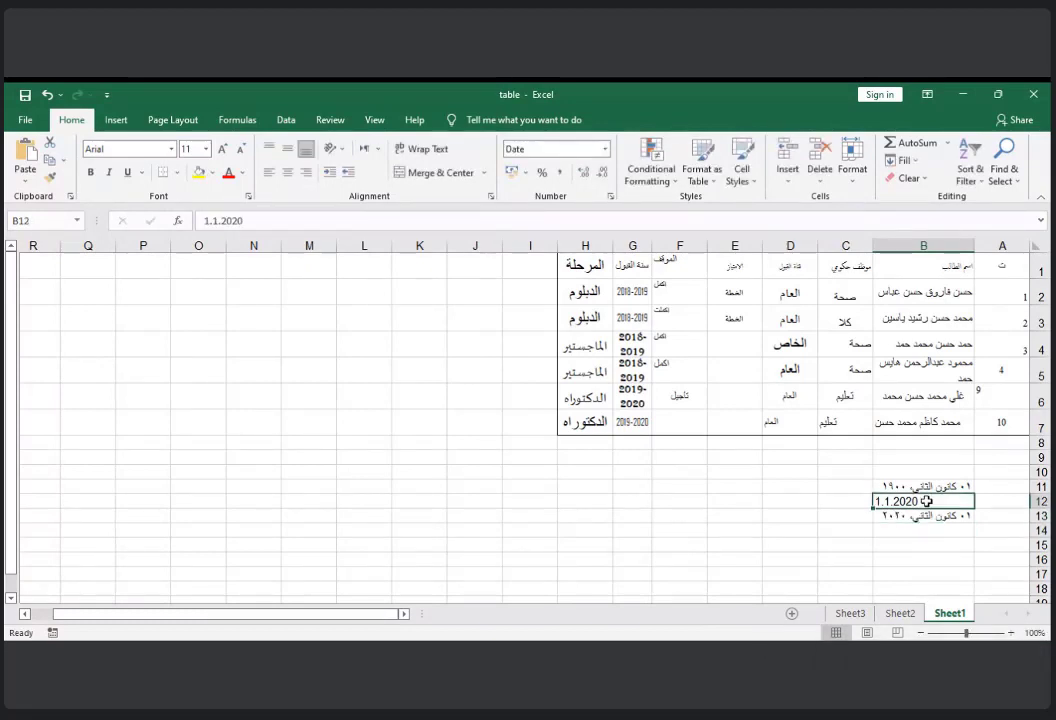
key("Delete")
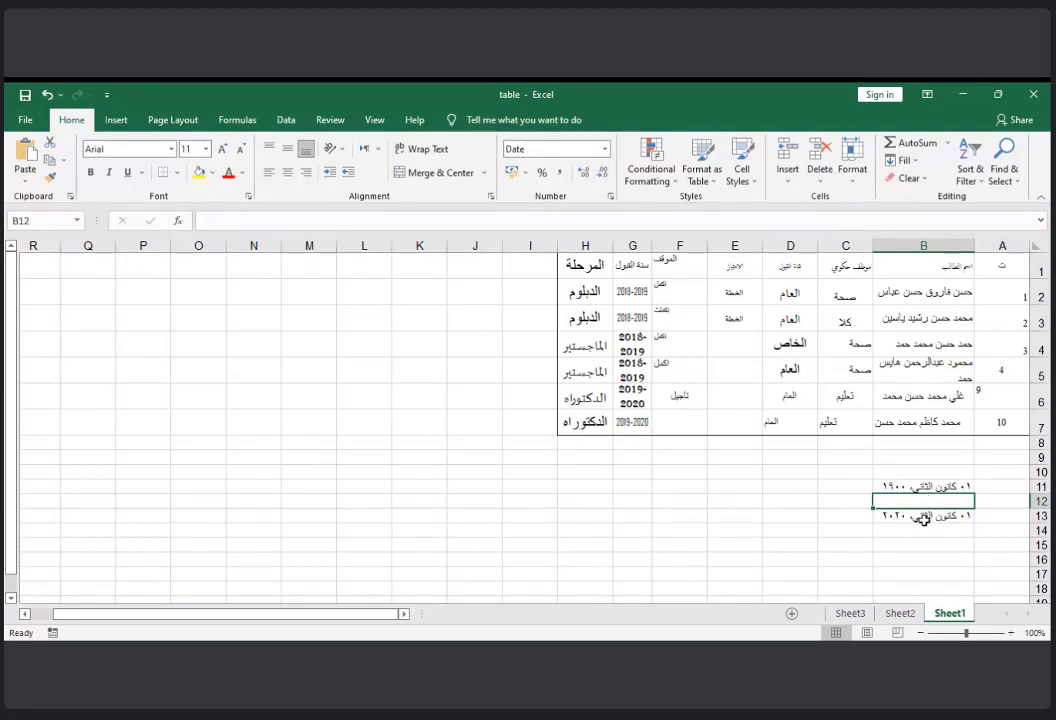
left_click(932, 487)
left_click_drag(932, 487, 928, 526)
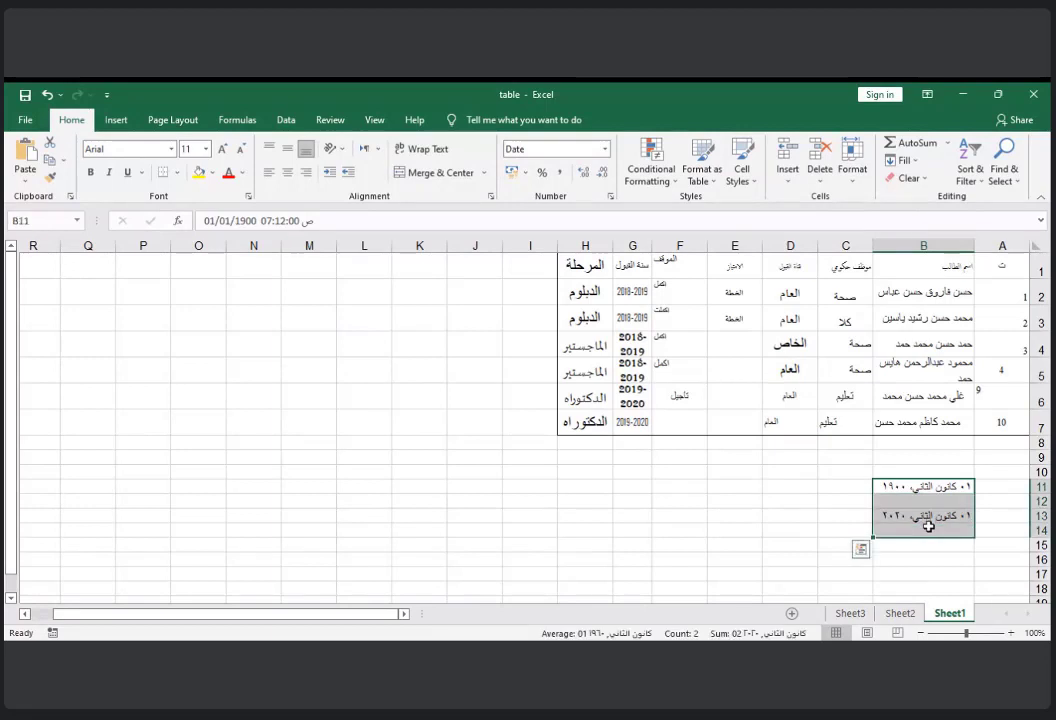
key("Delete")
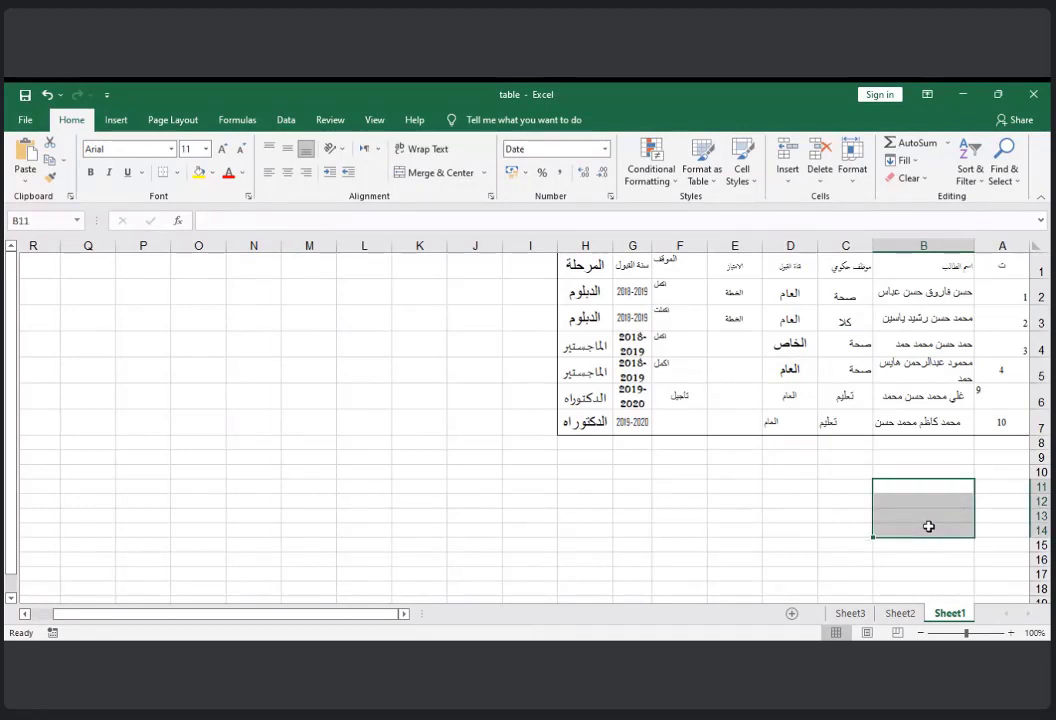
left_click(604, 149)
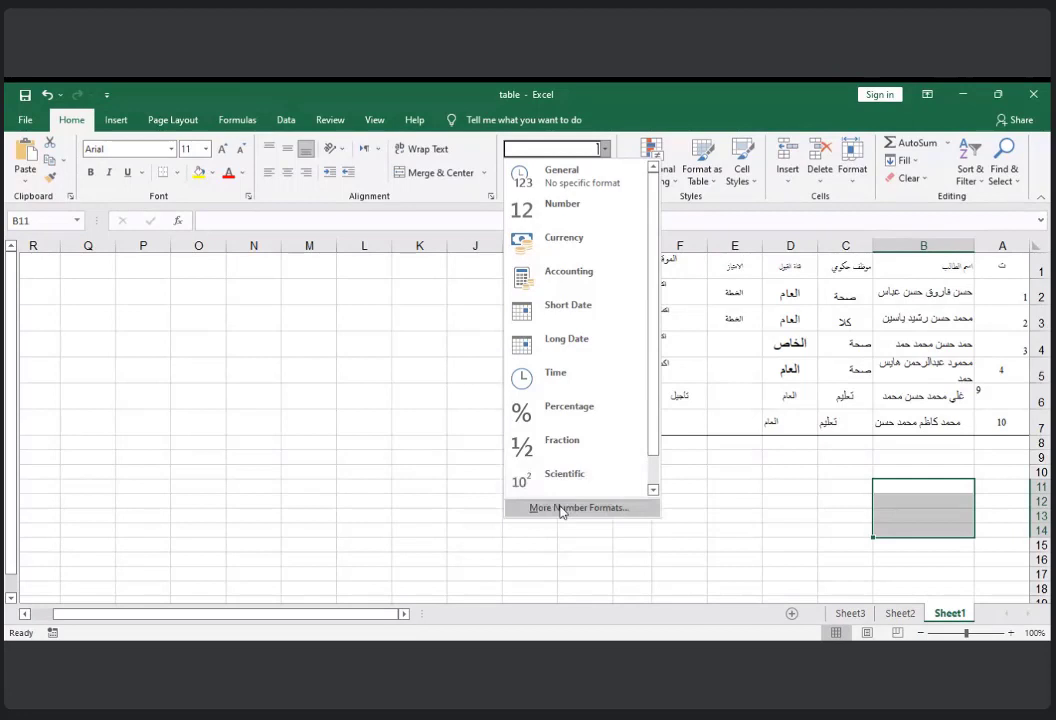
left_click(797, 535)
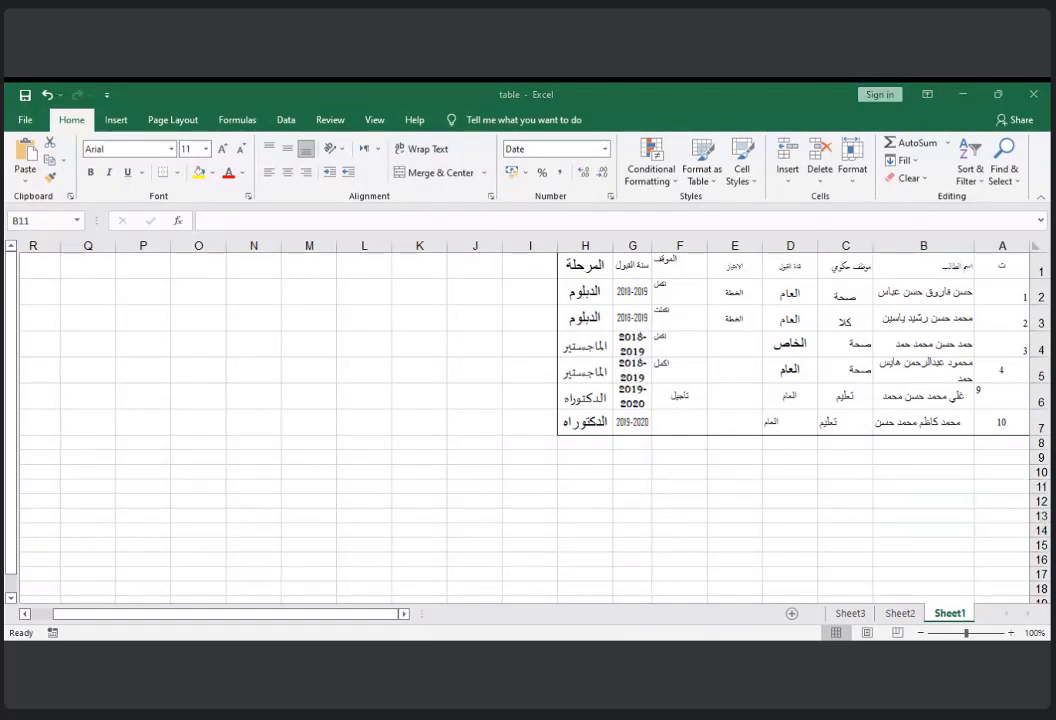
- Enter sample Arabic letters in cell B12 and a single letter in C10, erasing both entries
left_click(908, 497)
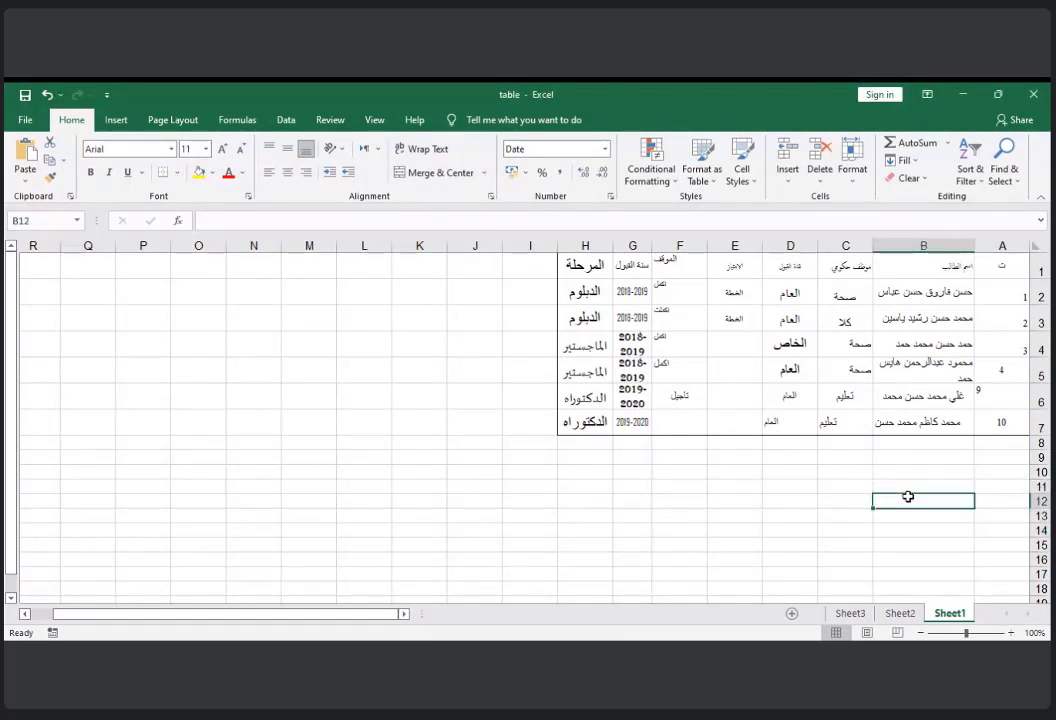
type("سشيليايشا")
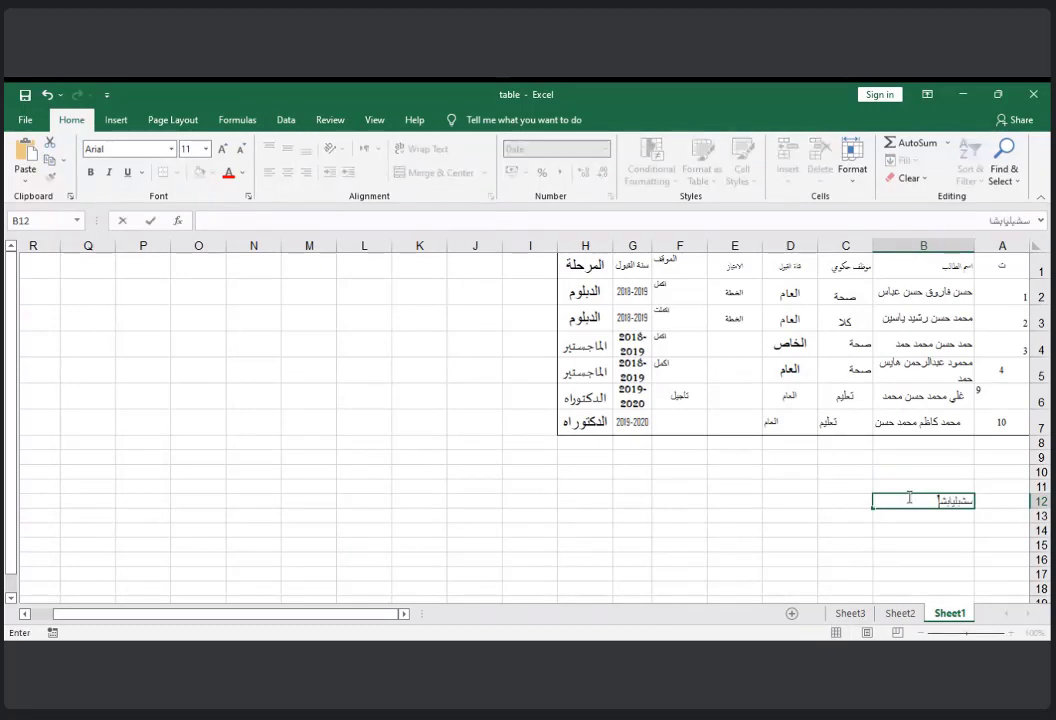
key("BackSpace")
key("BackSpace")
key("BackSpace")
key("BackSpace")
key("BackSpace")
key("BackSpace")
key("BackSpace")
key("BackSpace")
key("BackSpace")
left_click(827, 470)
type("ق")
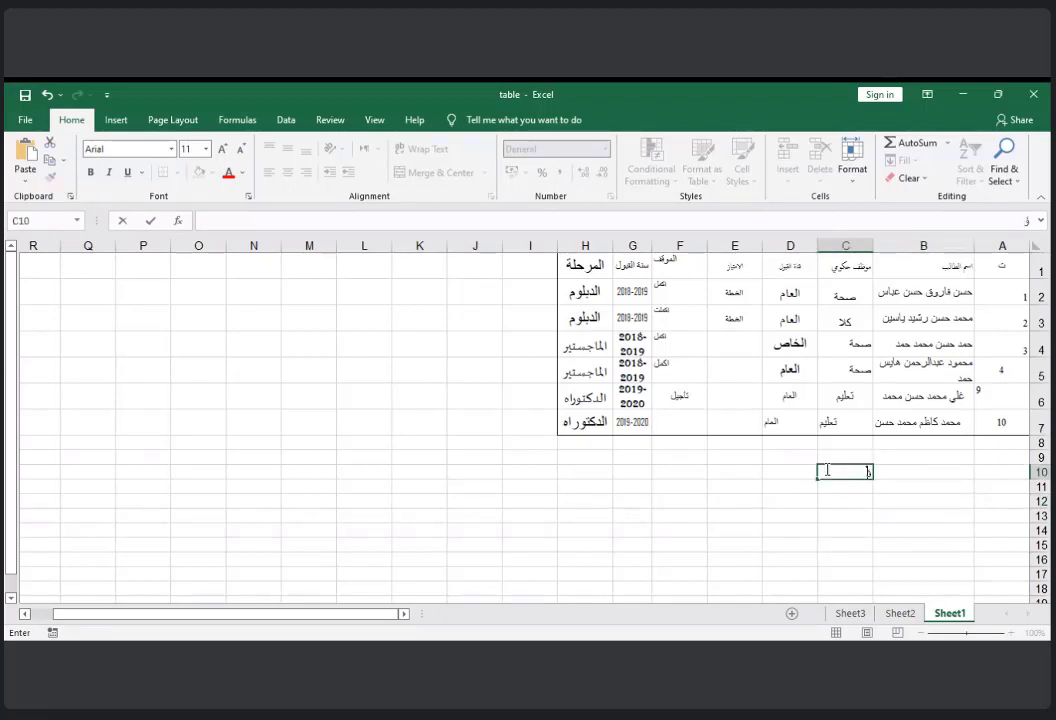
key("BackSpace")
left_click(598, 500)
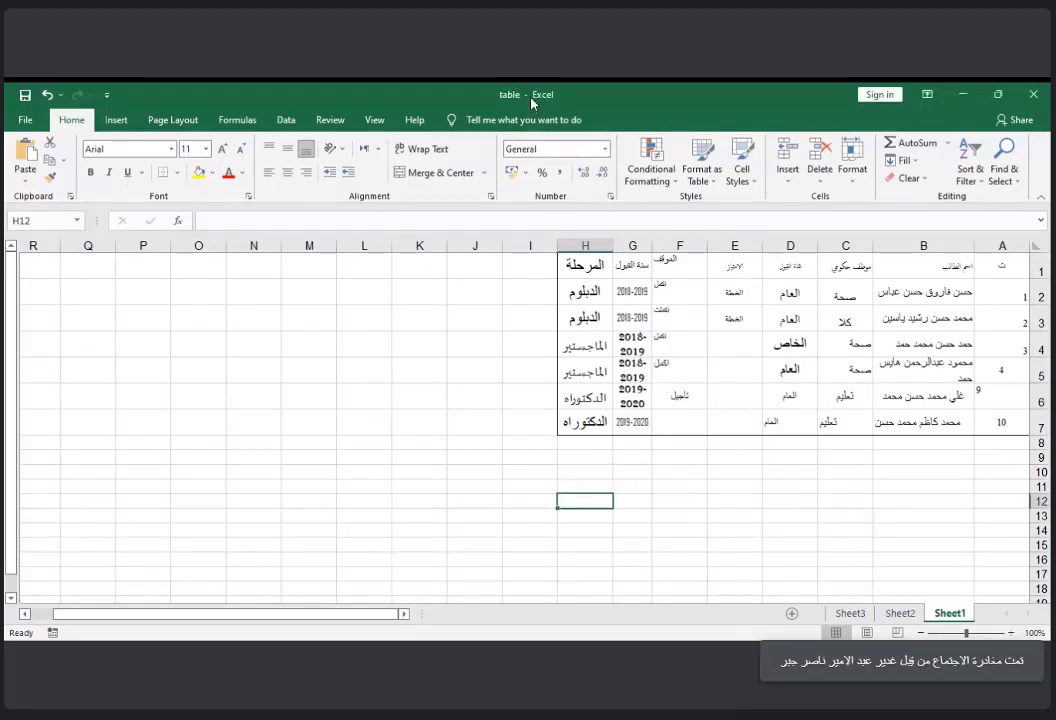
- View the Save As dialog's folder, file name and file type options, and return to the sheet without saving
left_click(22, 120)
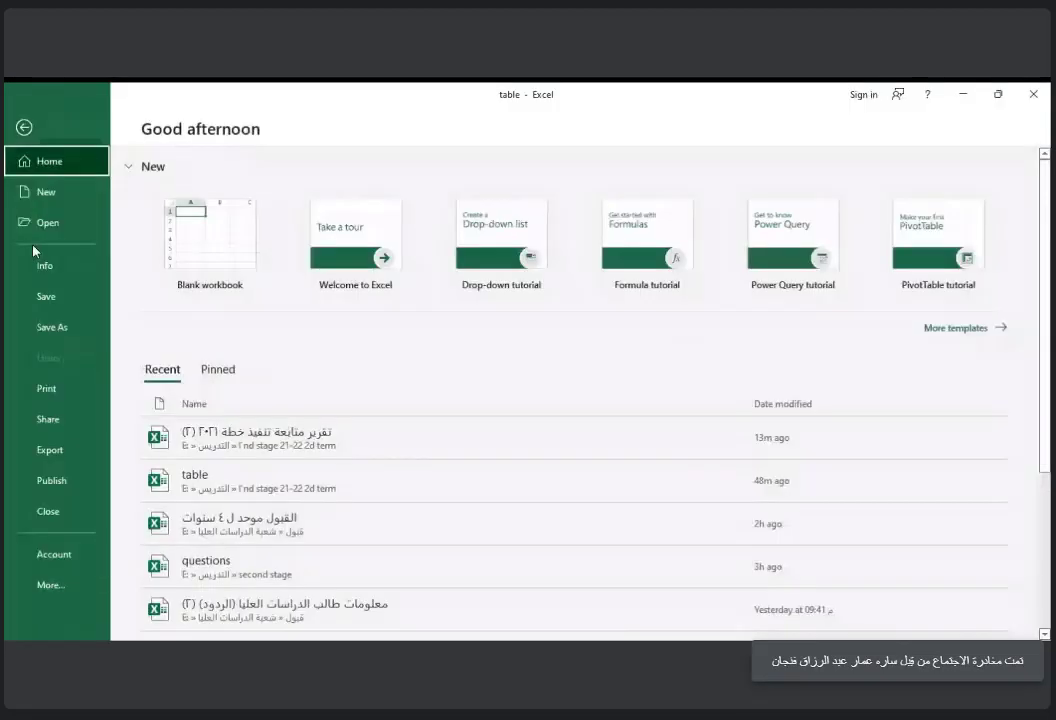
left_click(63, 328)
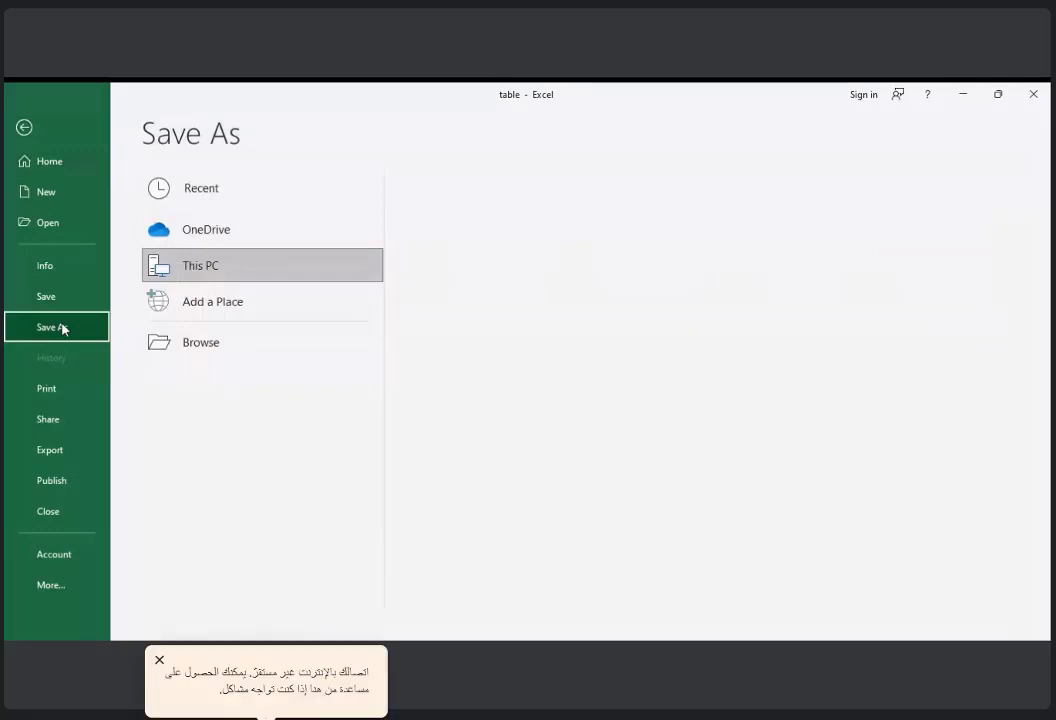
left_click(201, 342)
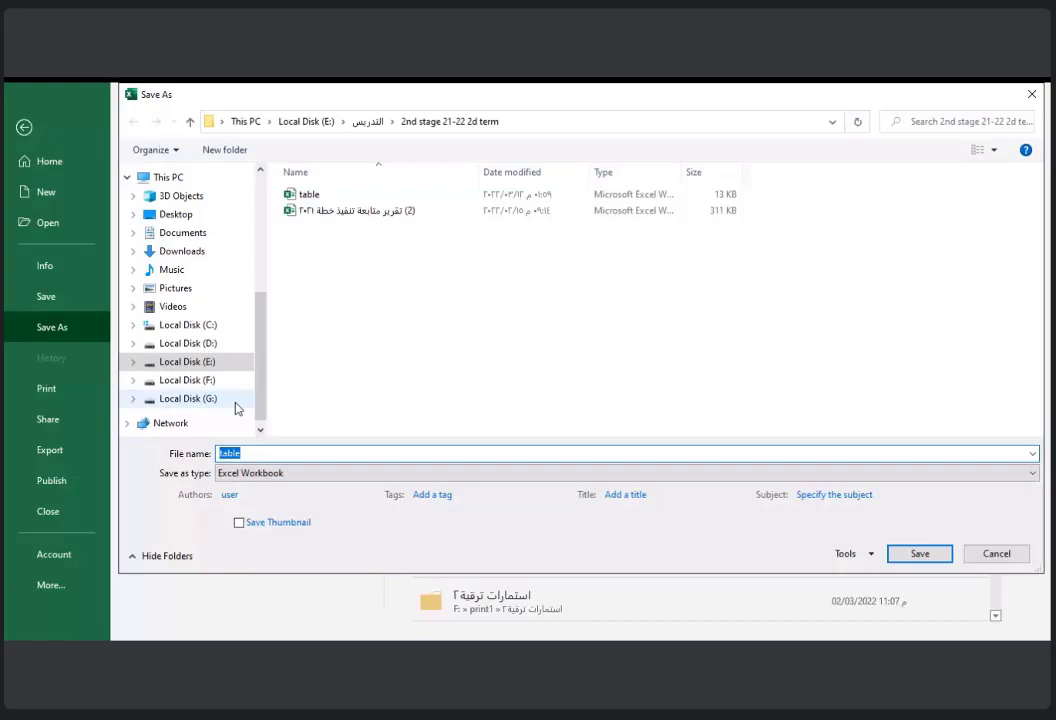
key("Escape")
key("Escape")
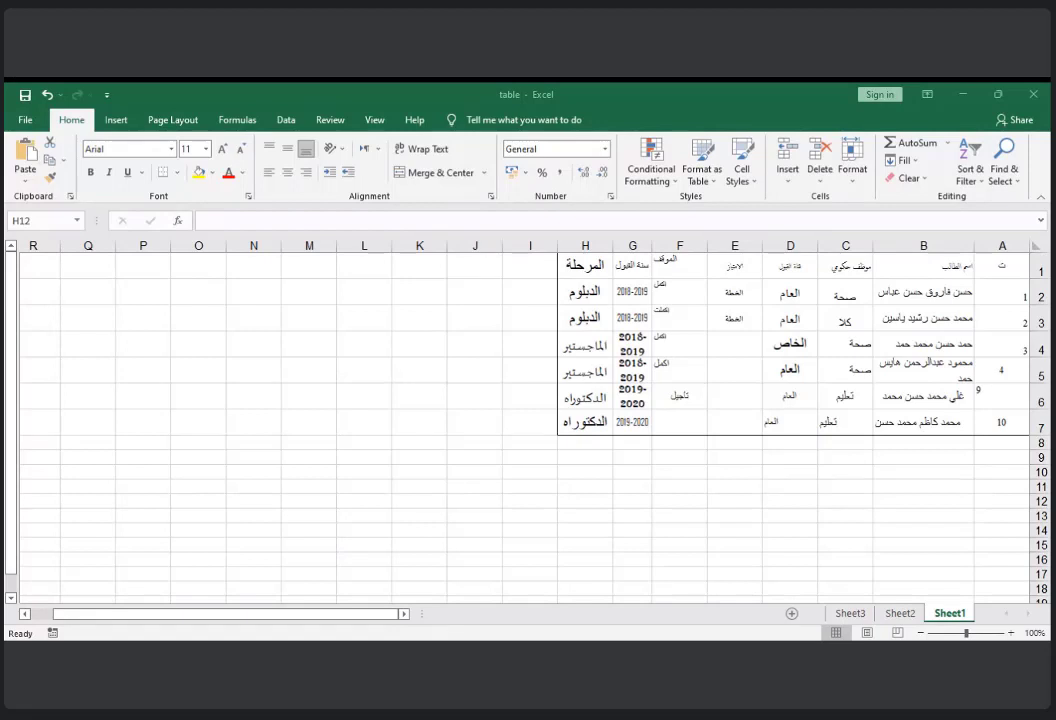
left_click(570, 495)
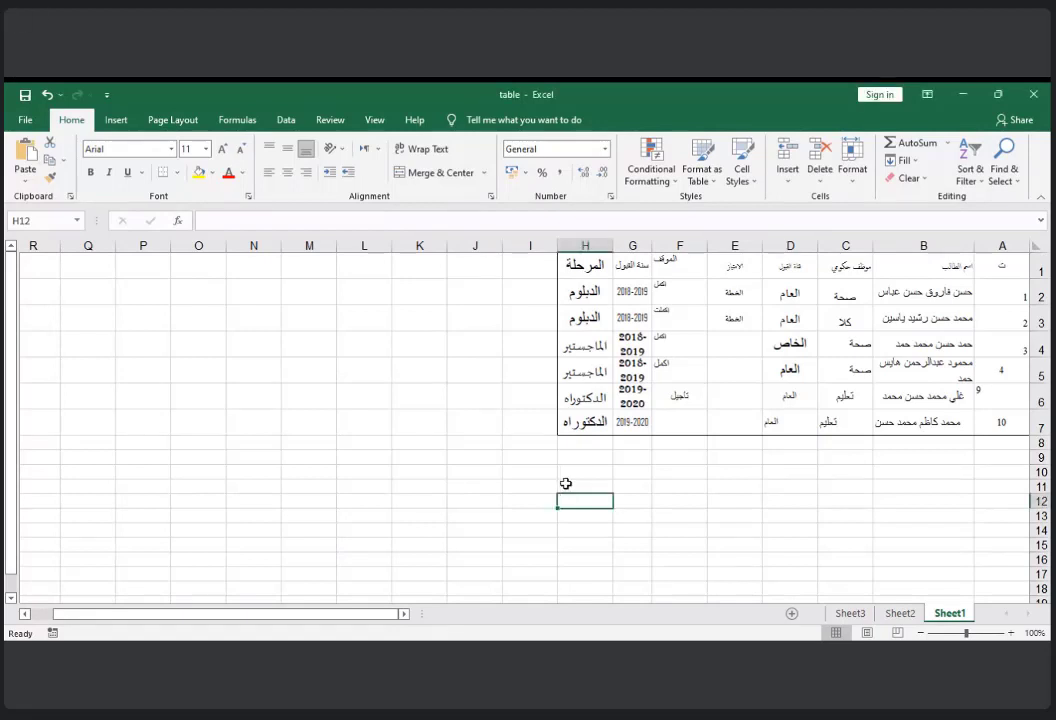
- Reopen the Save As dialog for the table workbook, cancel it, and revisit the file commands before returning to the sheet
left_click(28, 121)
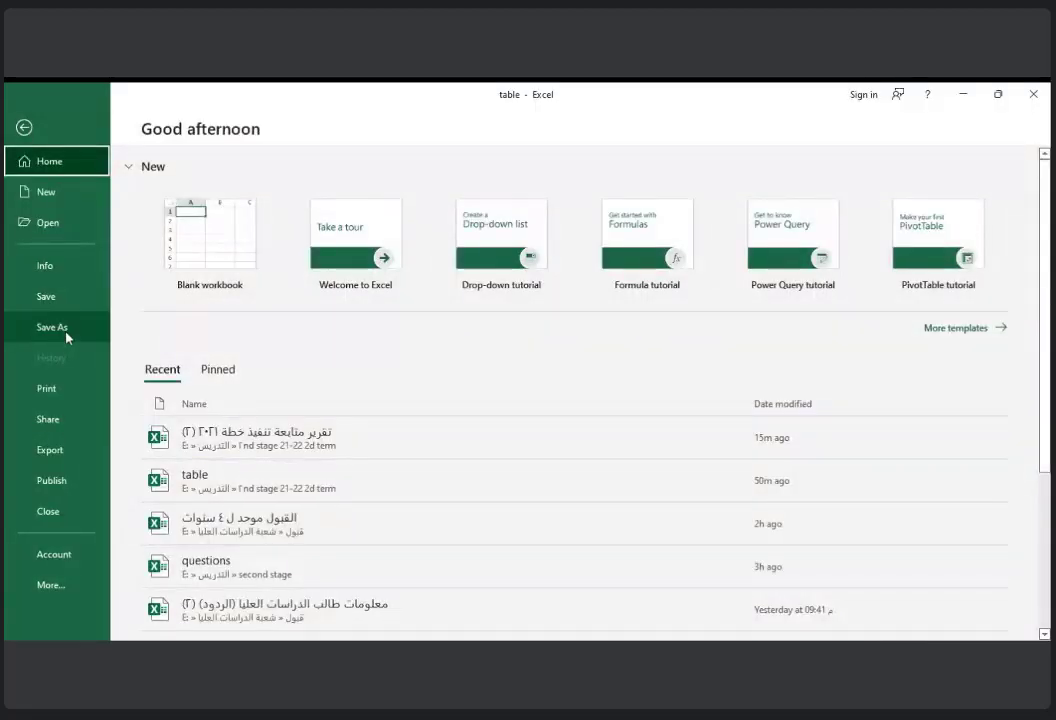
left_click(66, 334)
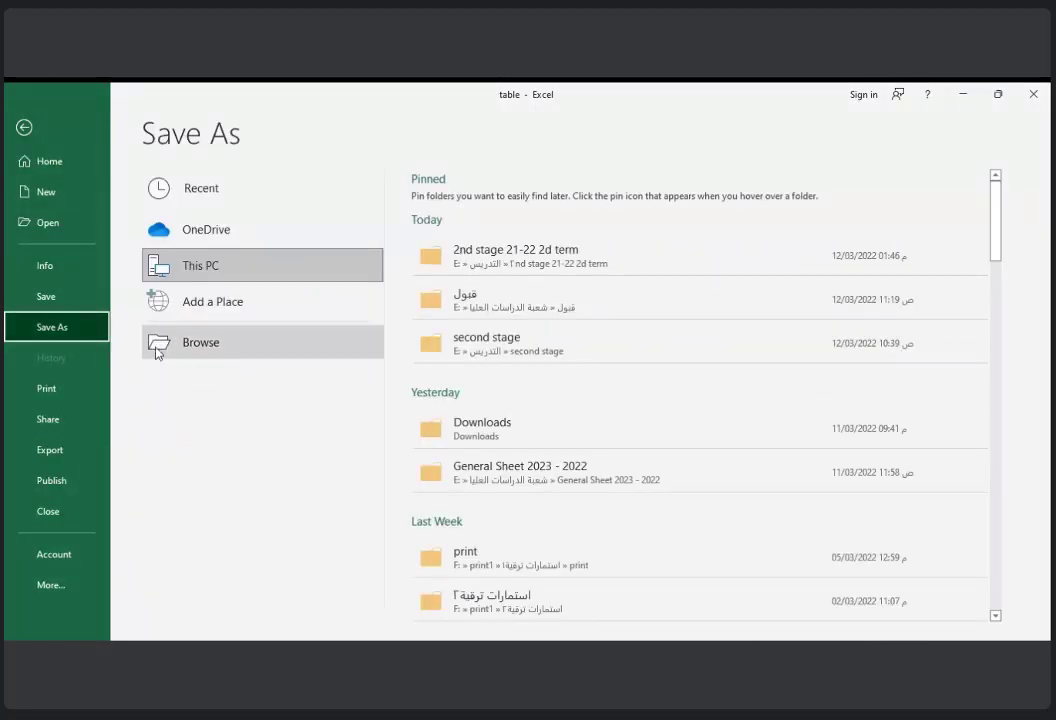
left_click(189, 345)
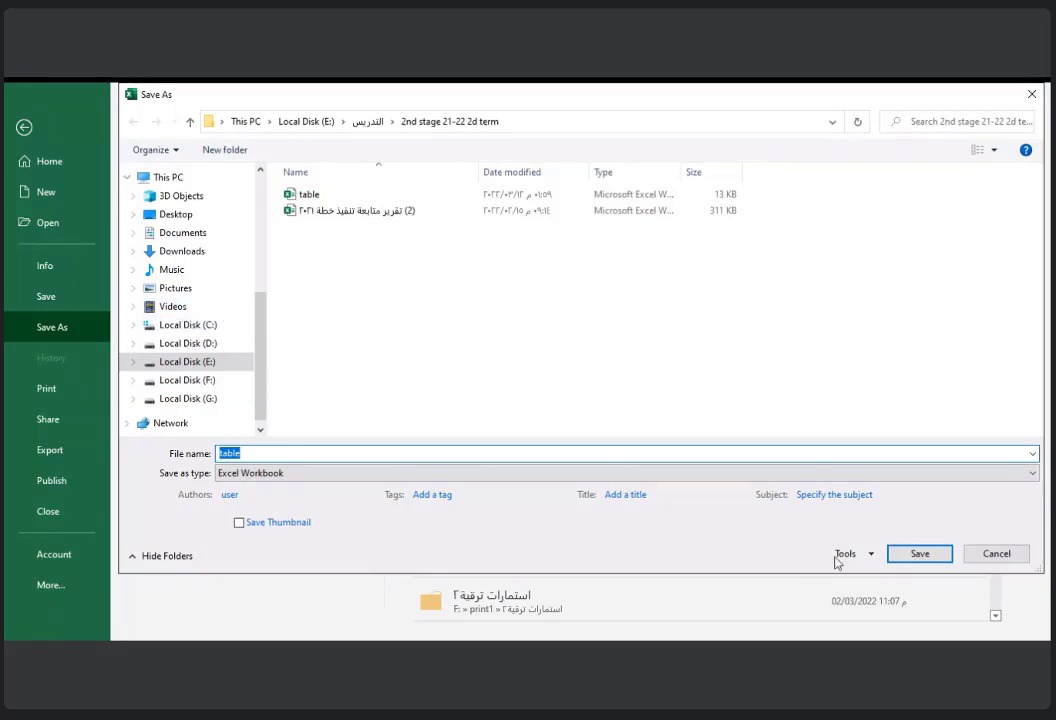
left_click(1000, 555)
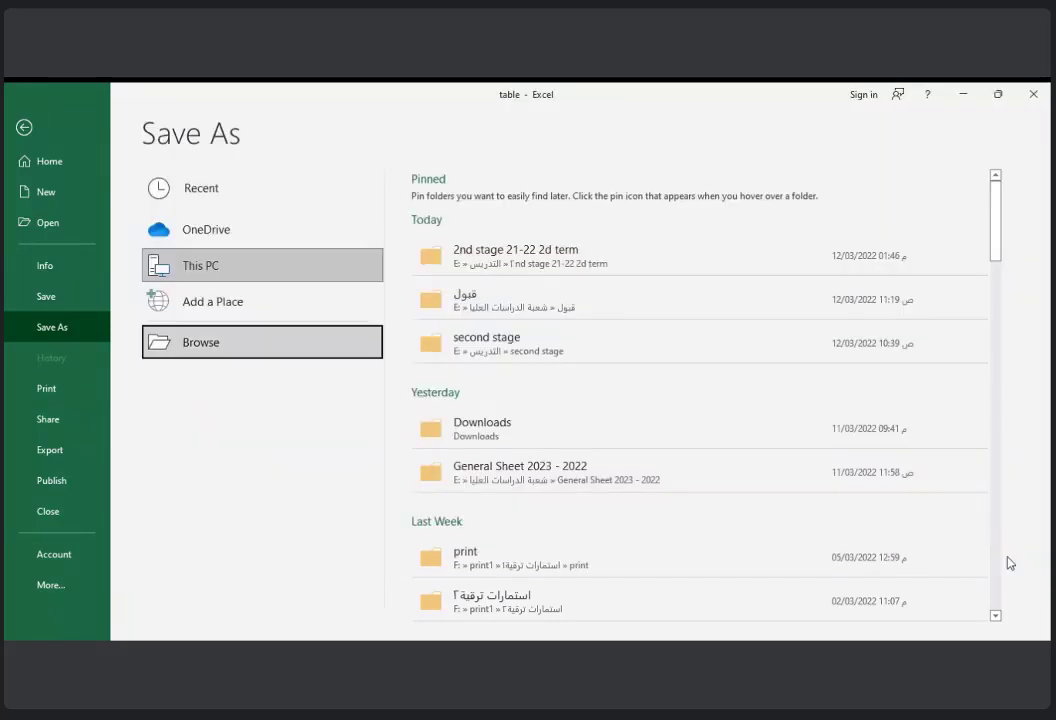
key("Escape")
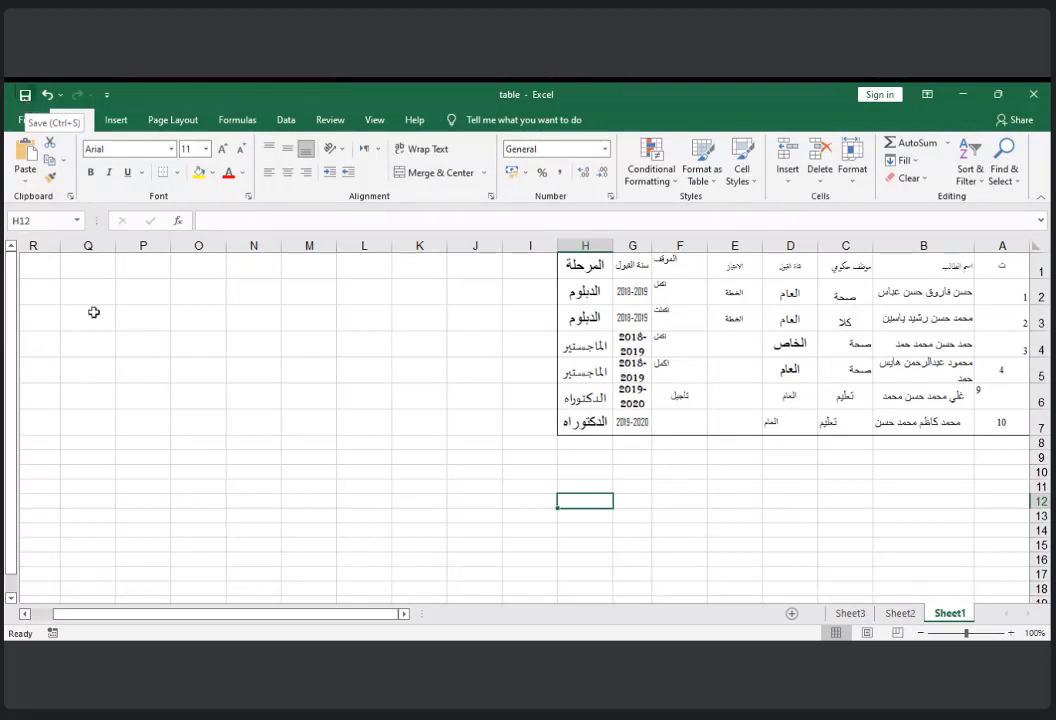
left_click(27, 121)
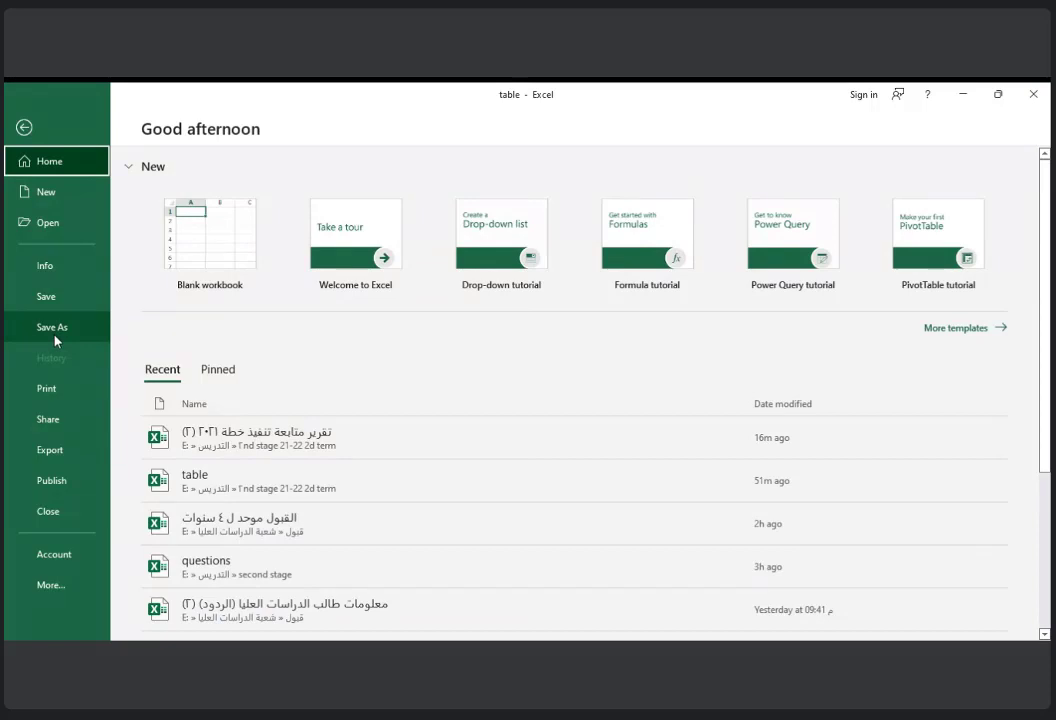
key("Escape")
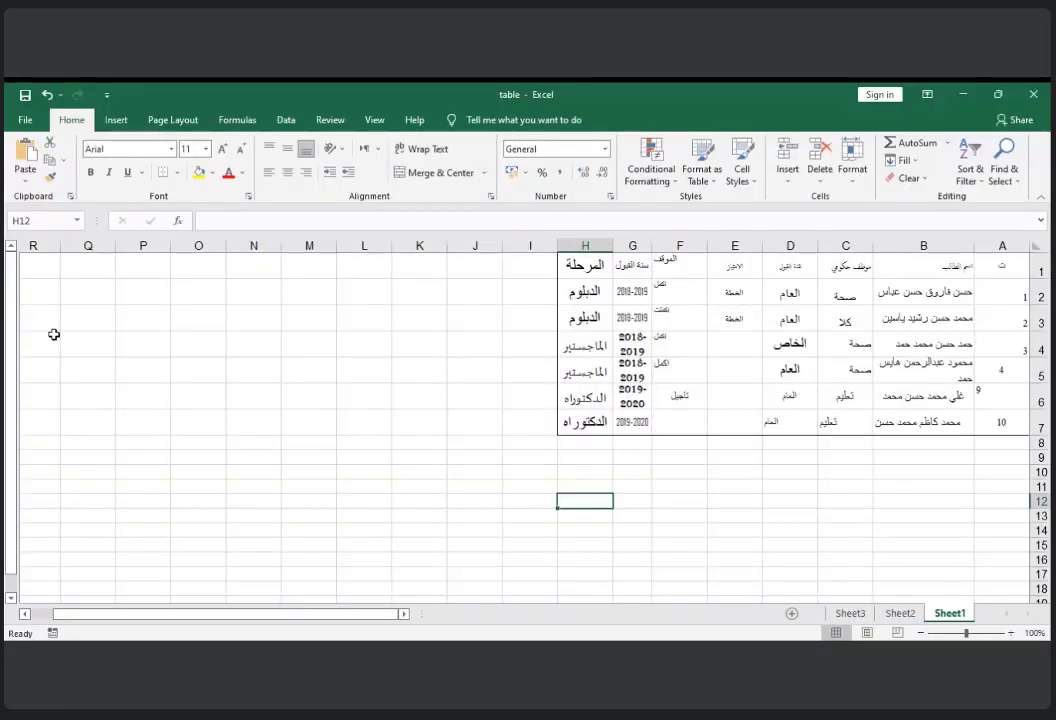
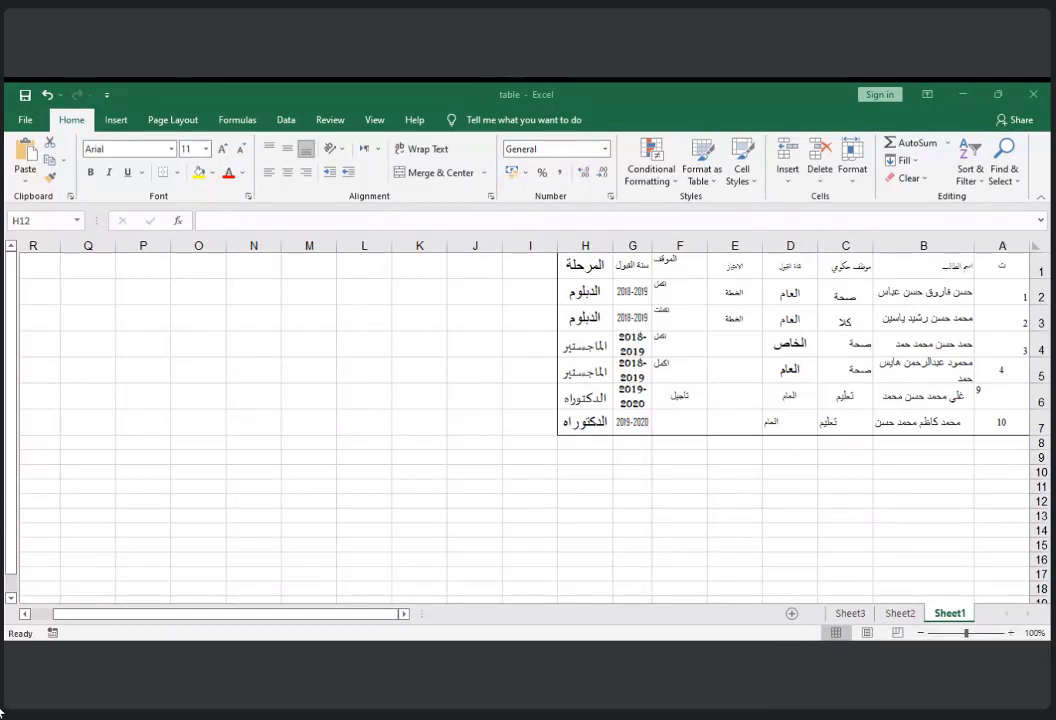
left_click(125, 628)
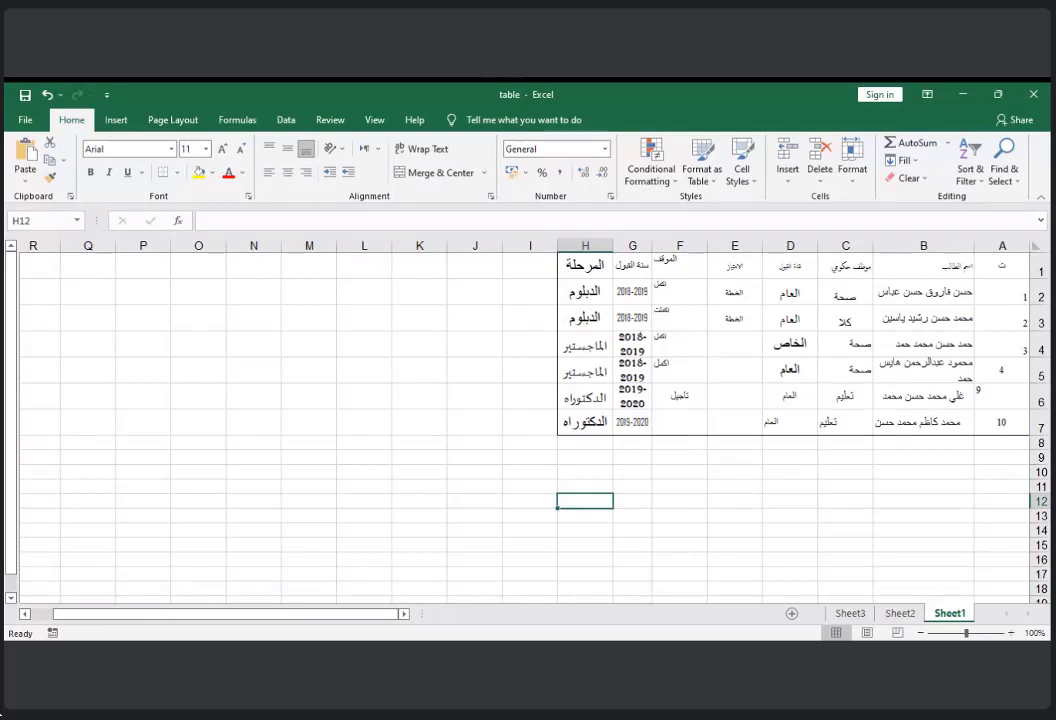
left_click(3, 588)
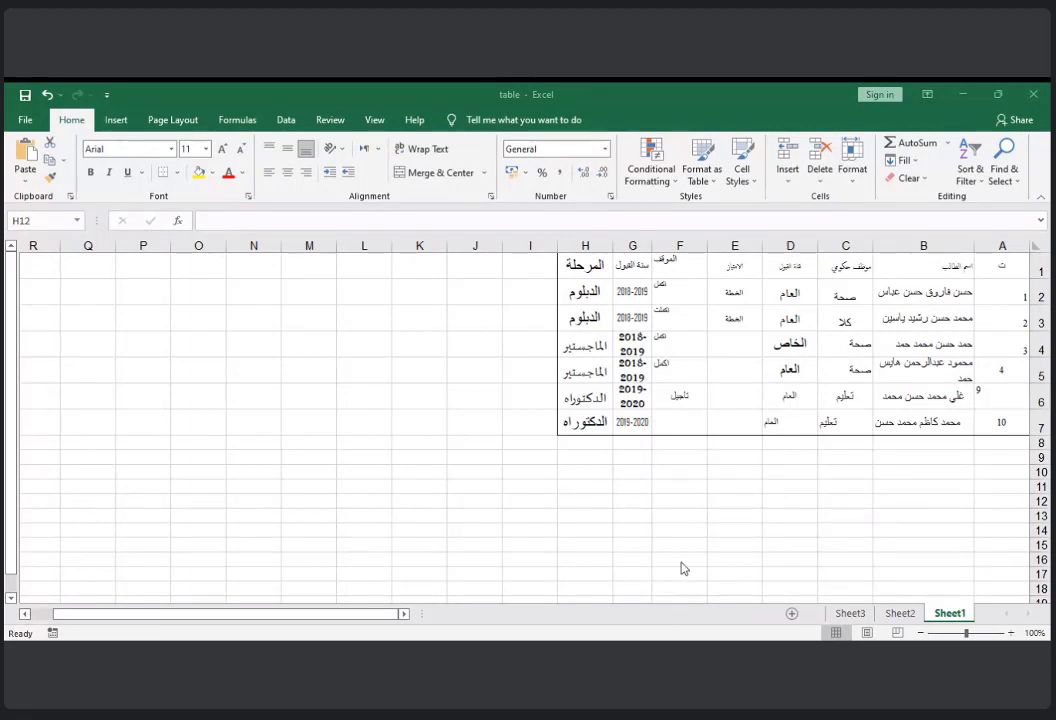
left_click(1010, 261)
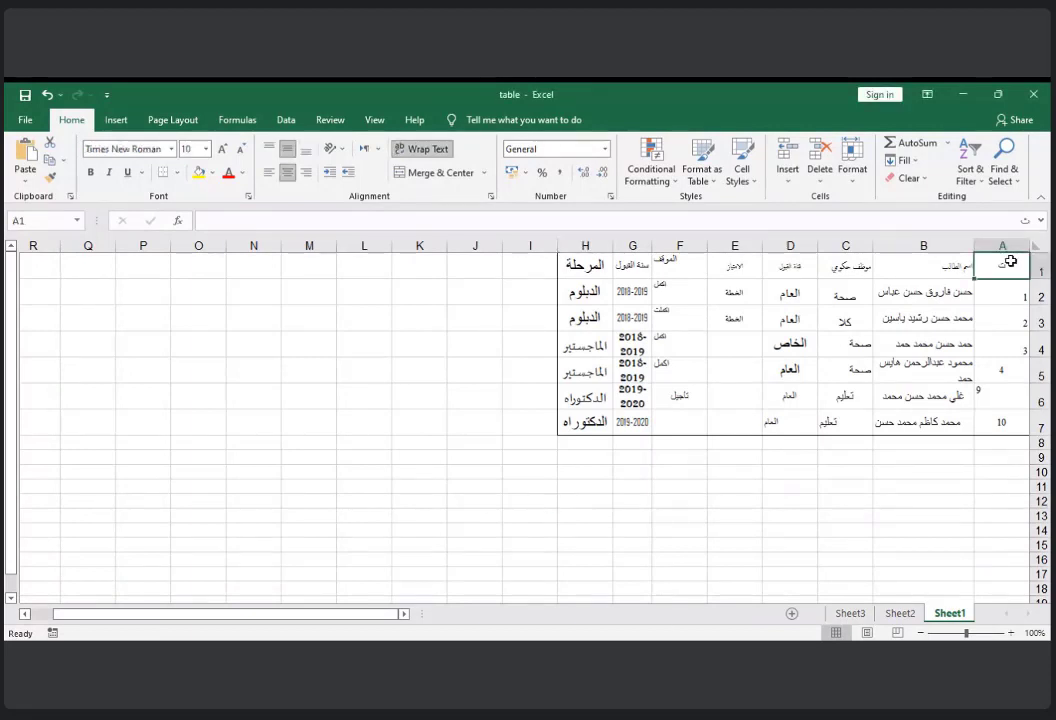
left_click_drag(1010, 261, 600, 424)
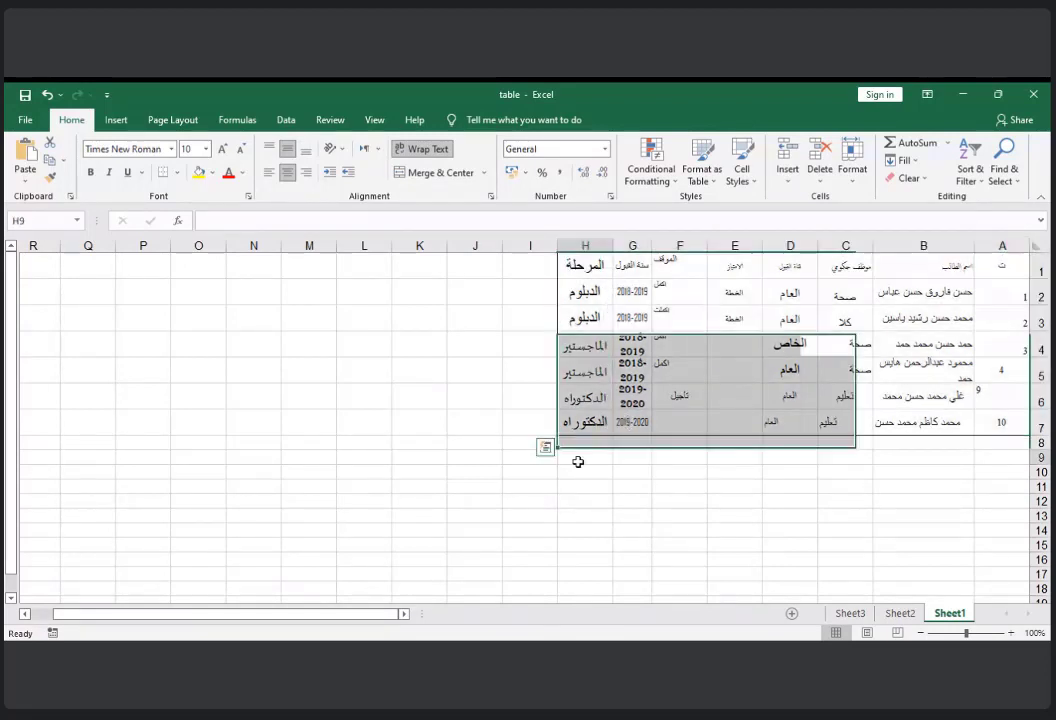
left_click(578, 461)
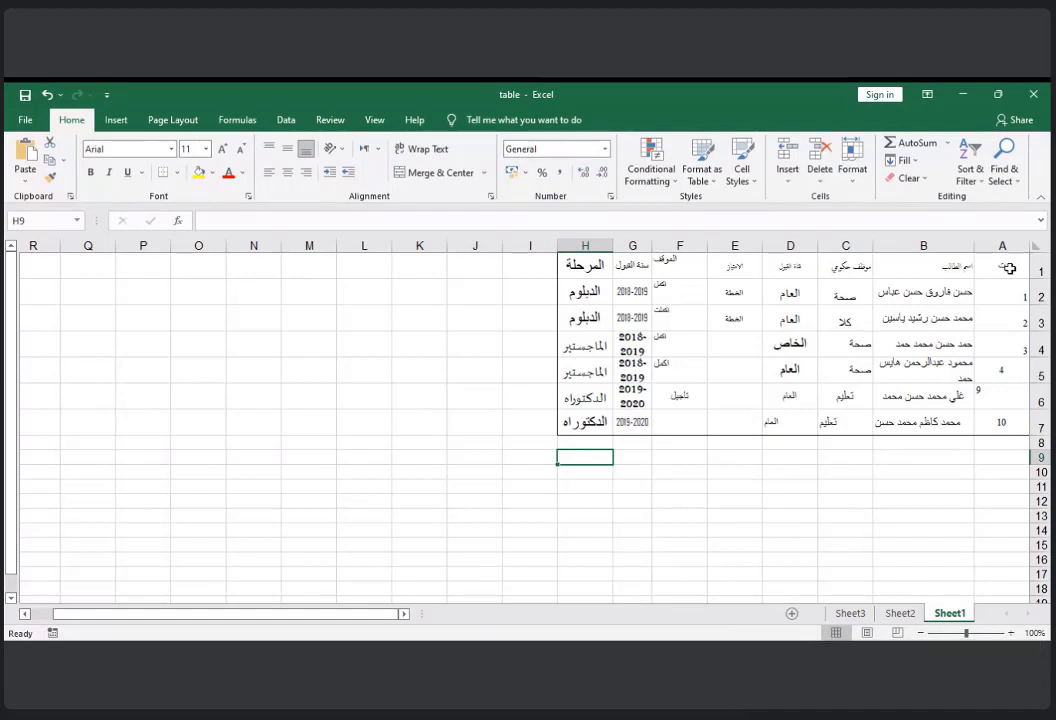
- Fill the header row A1:H1 with a light blue theme colour
left_click_drag(1012, 268, 597, 258)
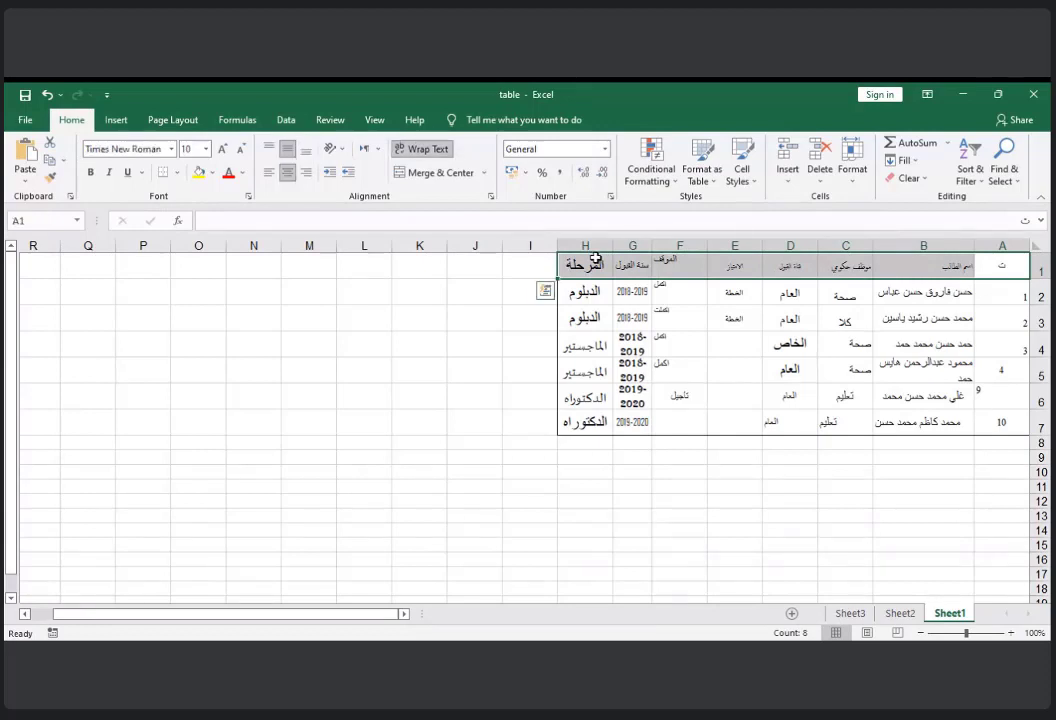
left_click(212, 173)
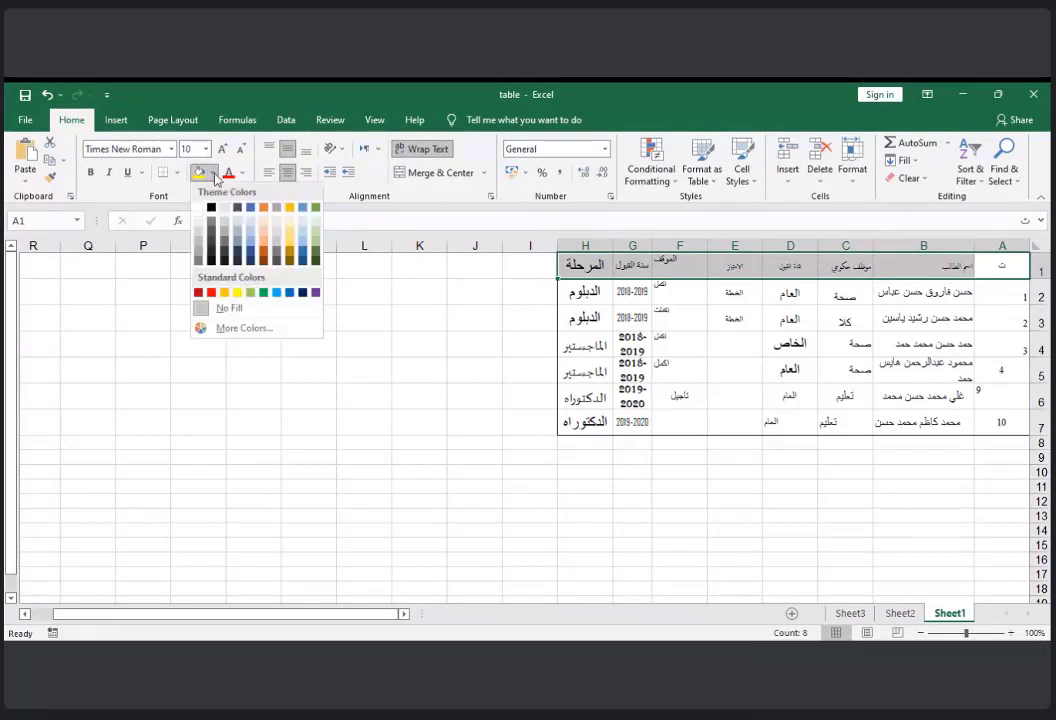
left_click(248, 234)
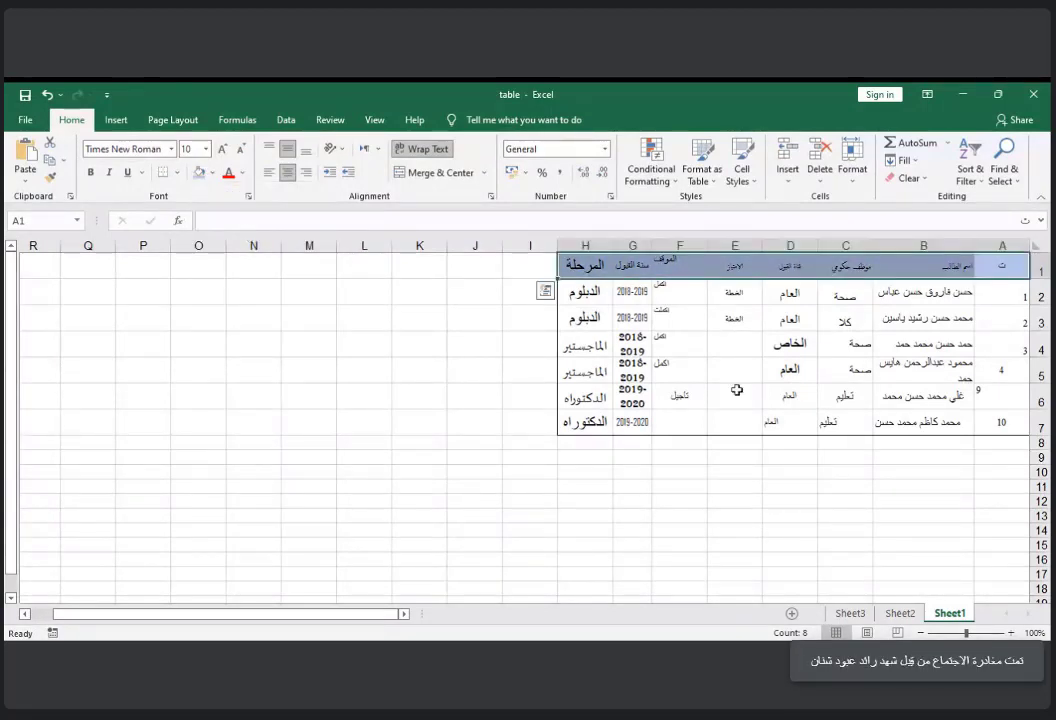
left_click(733, 497)
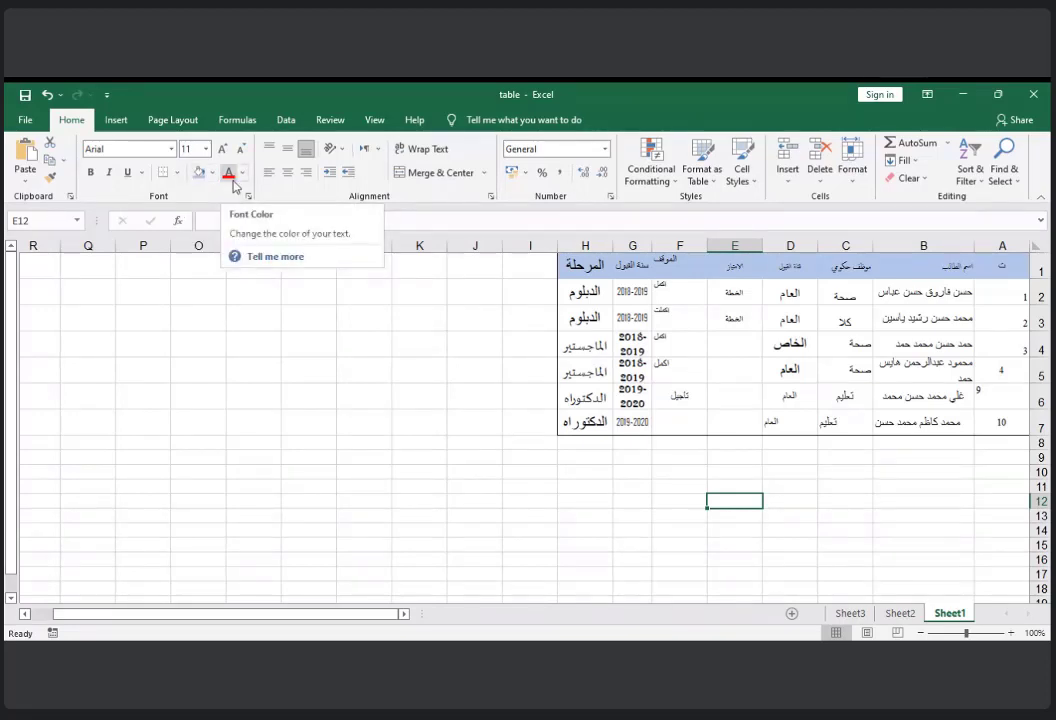
- Try a red font colour on the text in cell D4 and undo the change
left_click(800, 341)
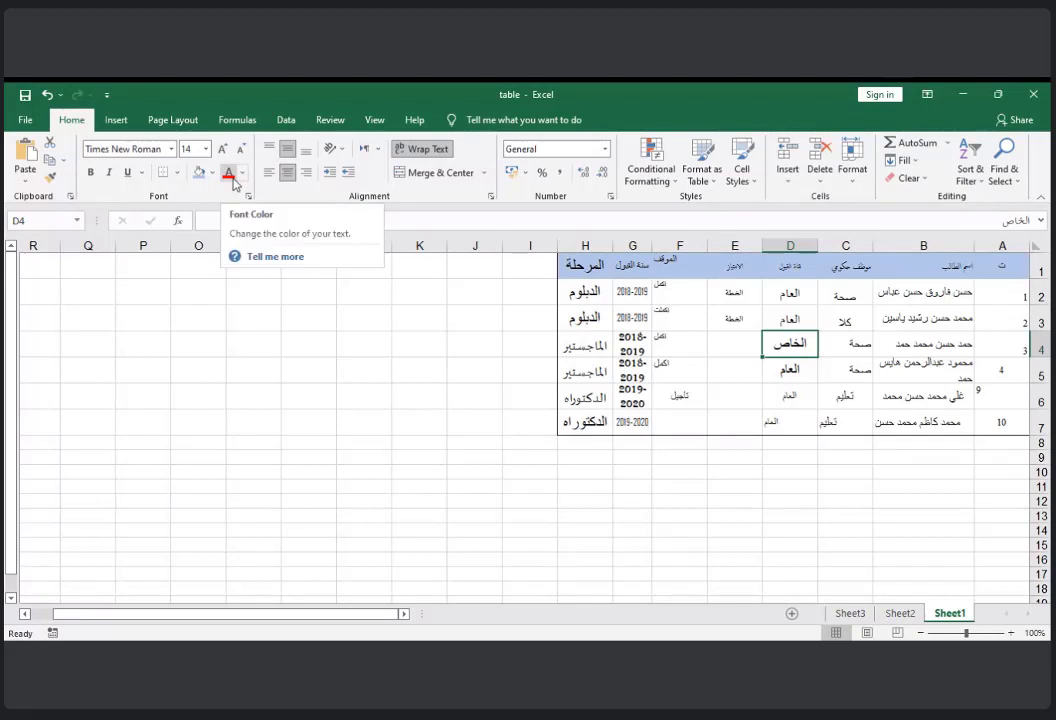
left_click(241, 173)
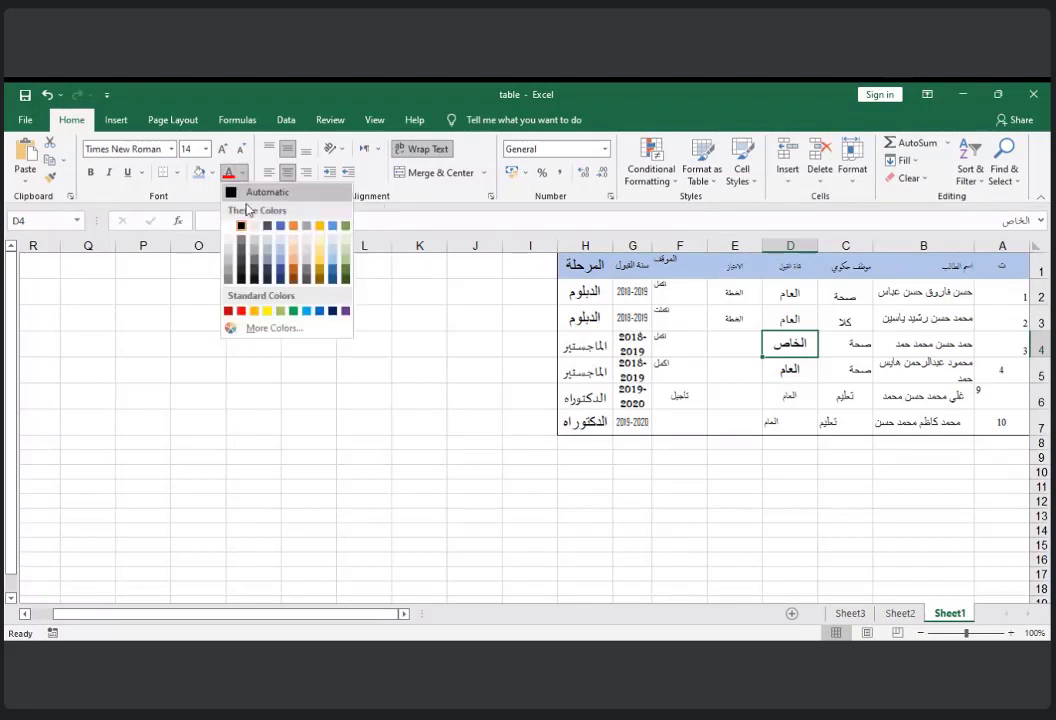
left_click(232, 307)
left_click(790, 348)
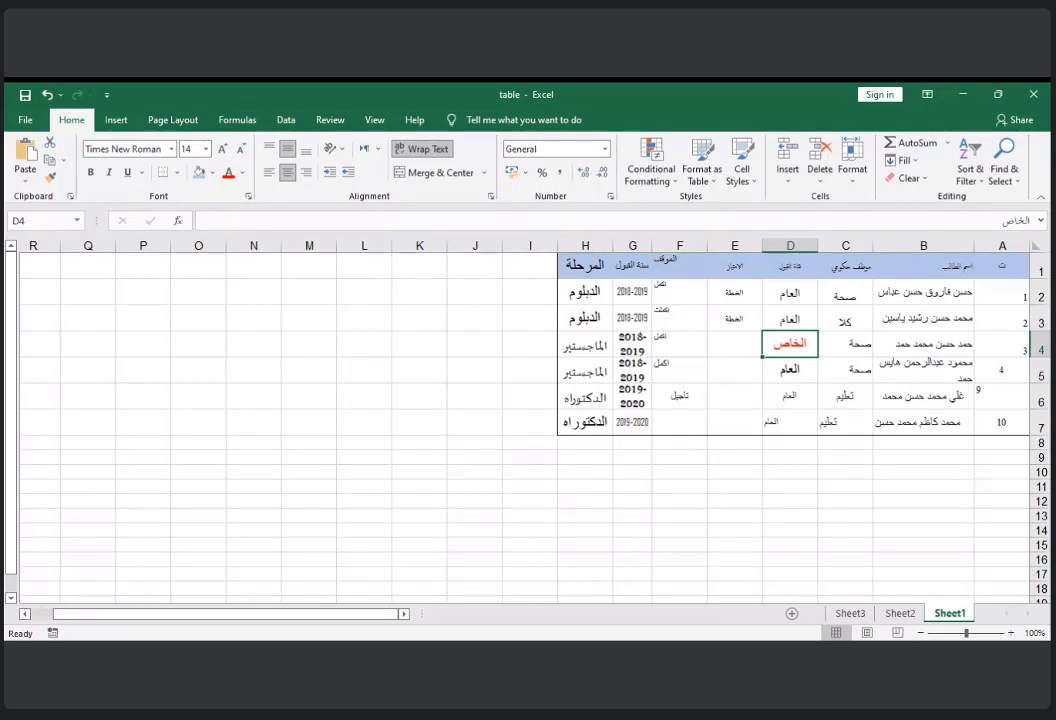
key("ctrl+z")
- Widen column G so each admission year range fits on a single line
left_click_drag(1004, 288, 841, 302)
left_click(637, 316)
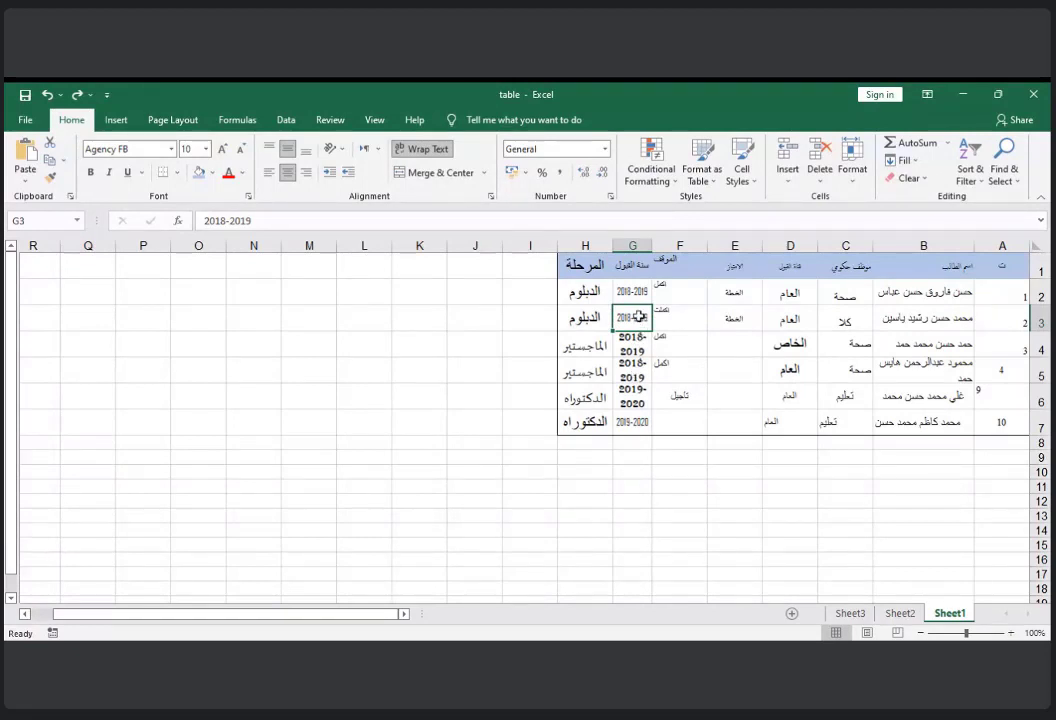
left_click(637, 345)
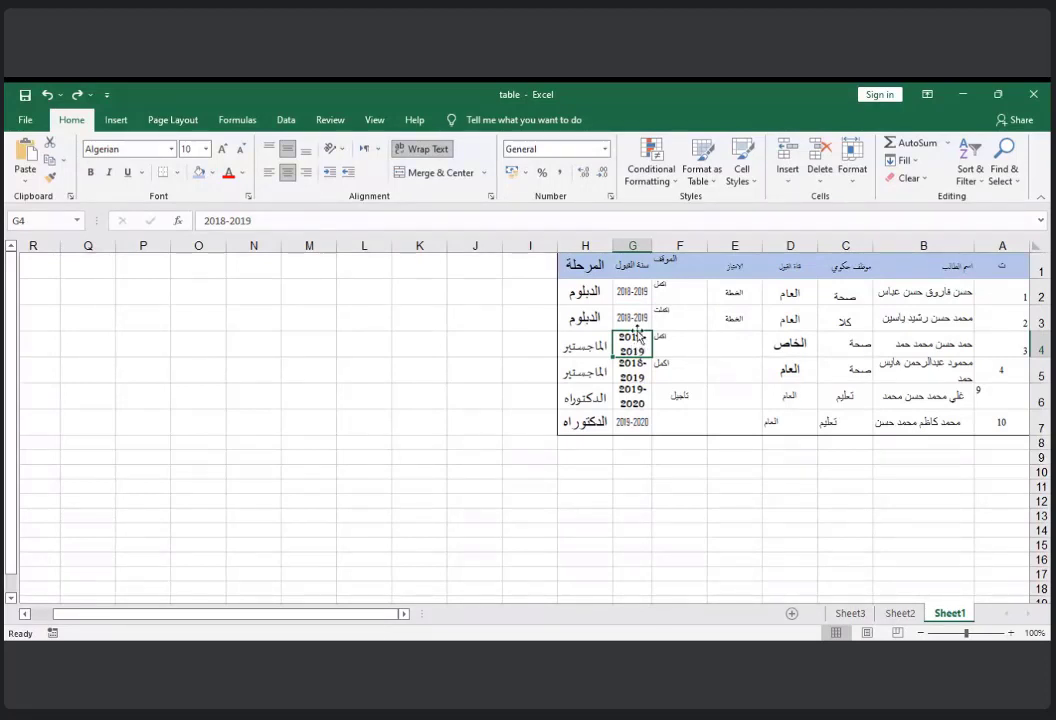
left_click(635, 320)
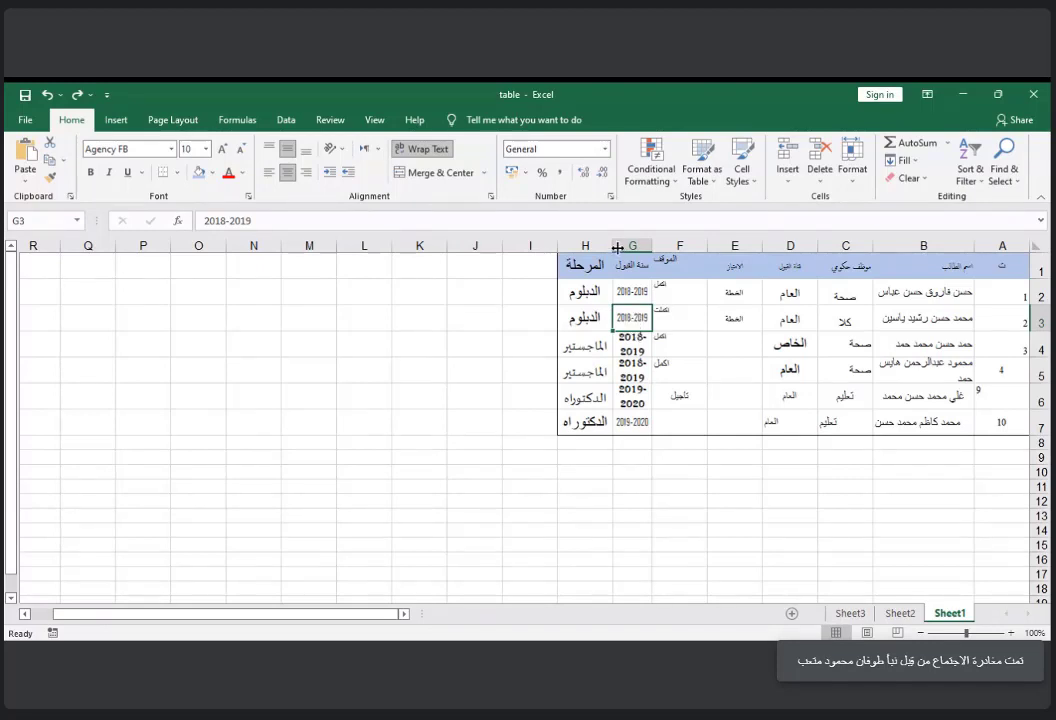
left_click_drag(613, 246, 596, 247)
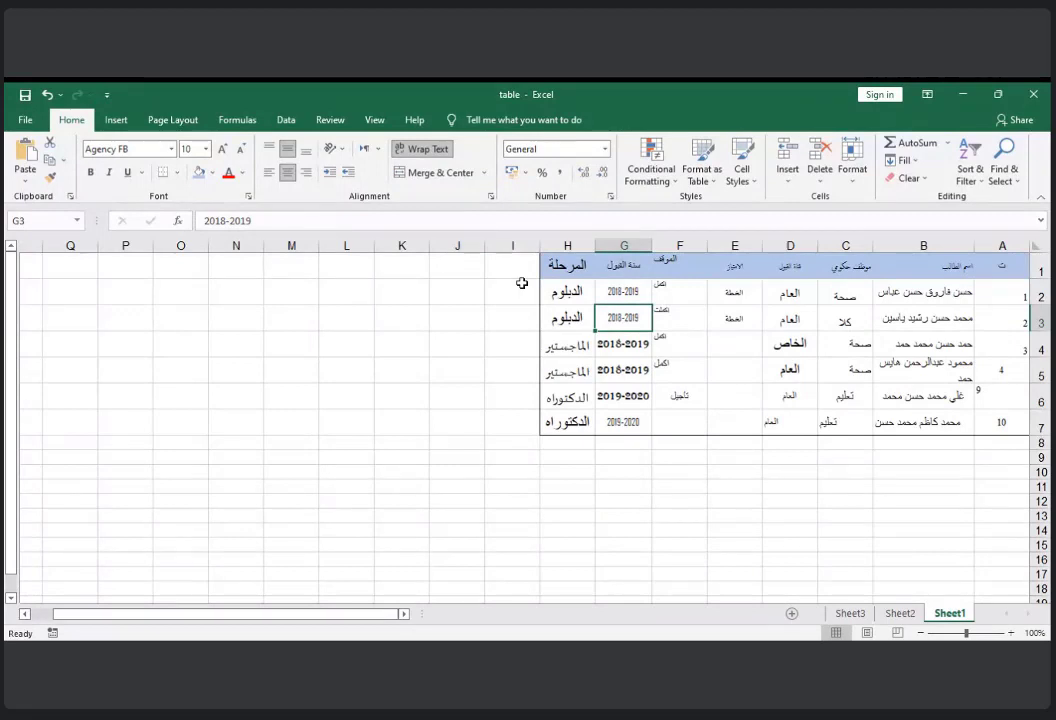
left_click_drag(940, 264, 572, 269)
left_click(1001, 268)
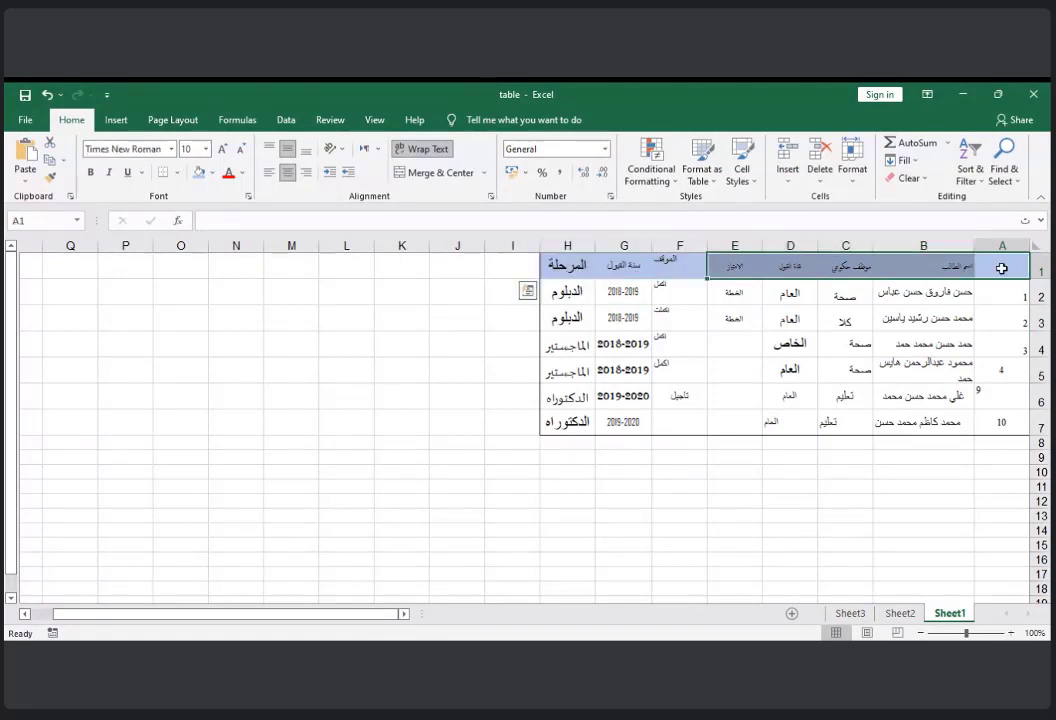
left_click_drag(1001, 268, 588, 276)
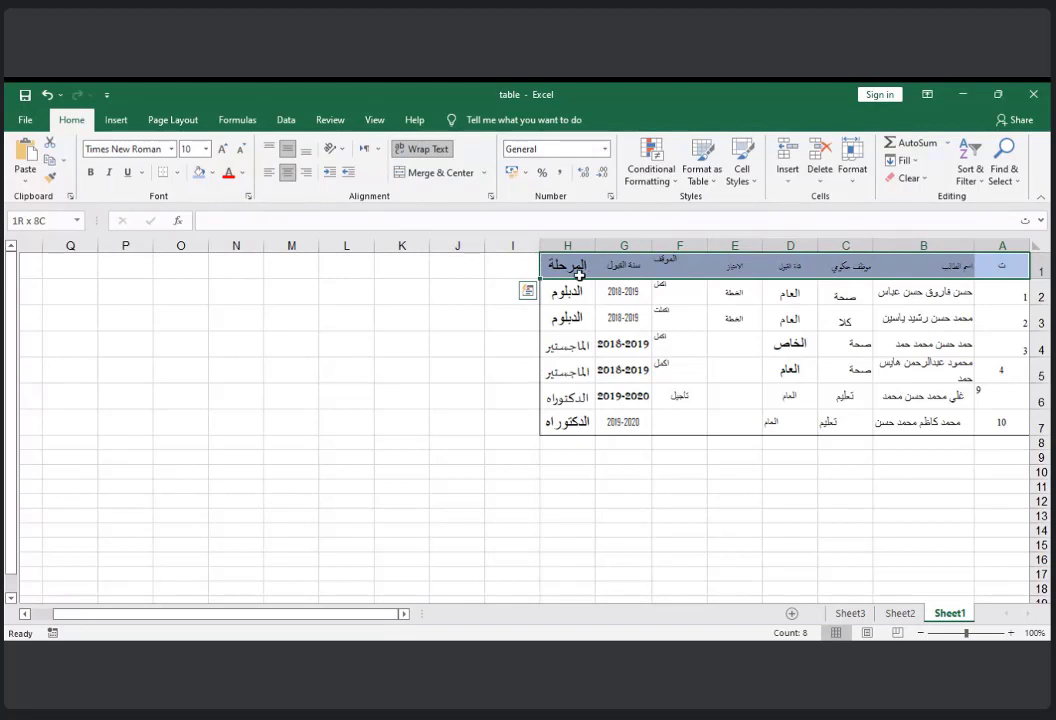
left_click(983, 267)
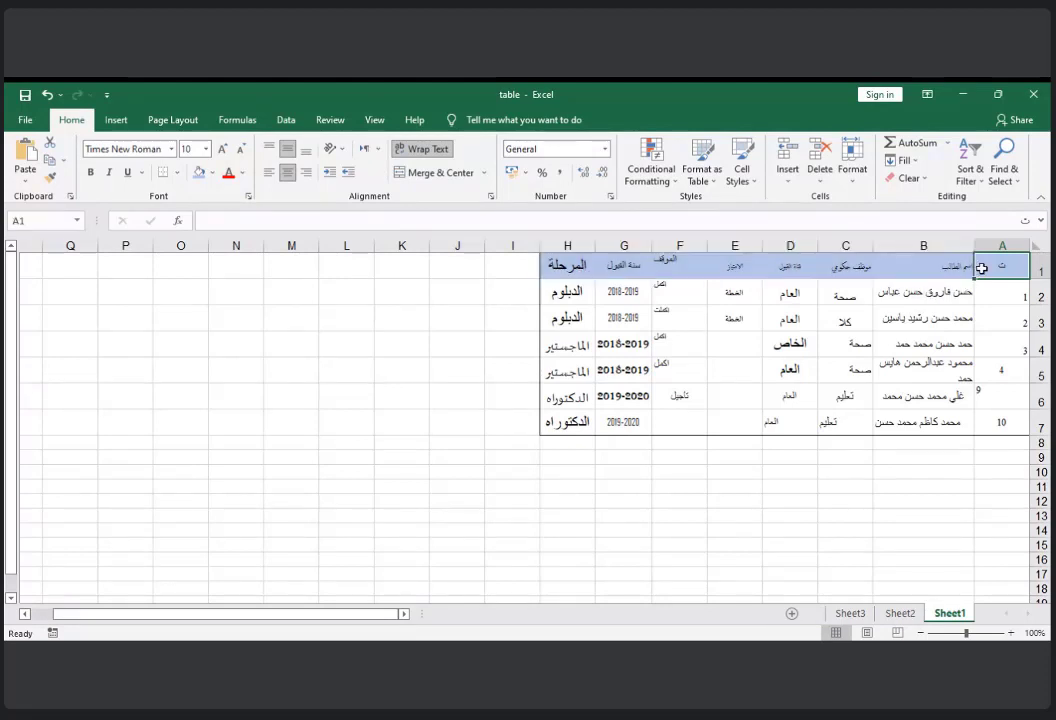
left_click_drag(983, 268, 583, 267)
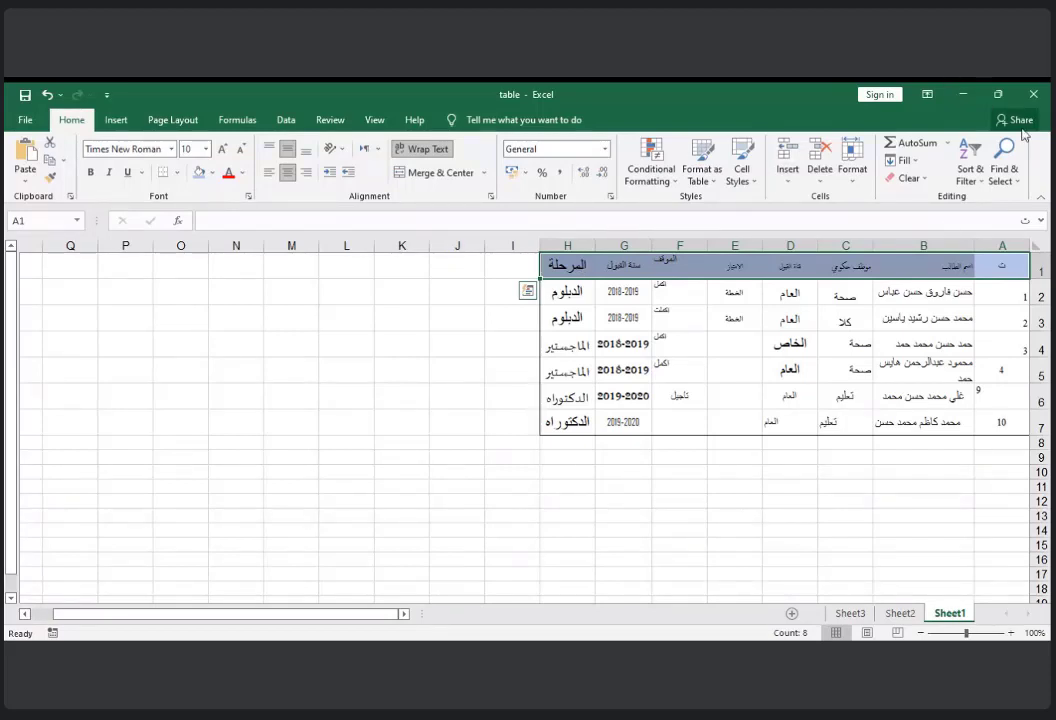
left_click(996, 284)
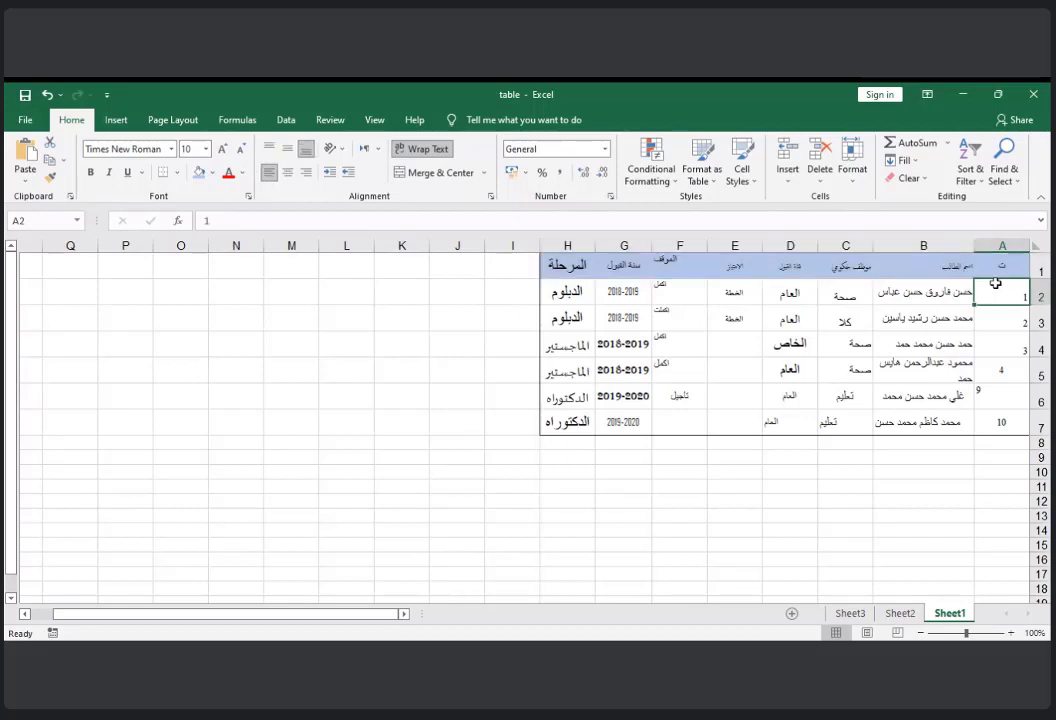
left_click(736, 369)
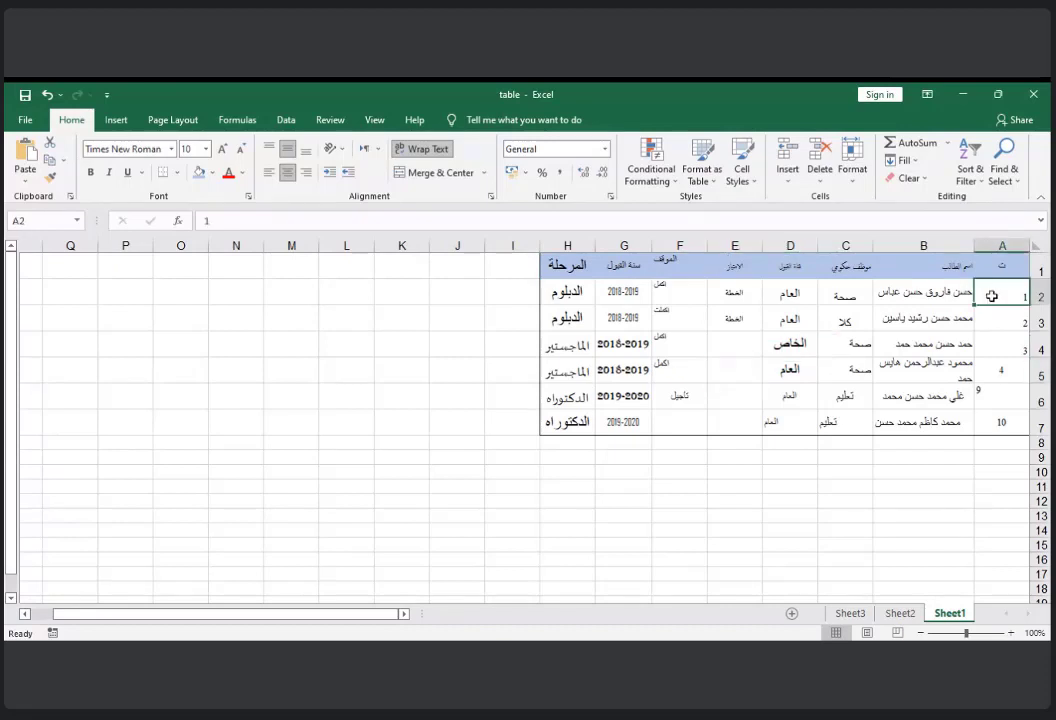
left_click_drag(992, 296, 986, 430)
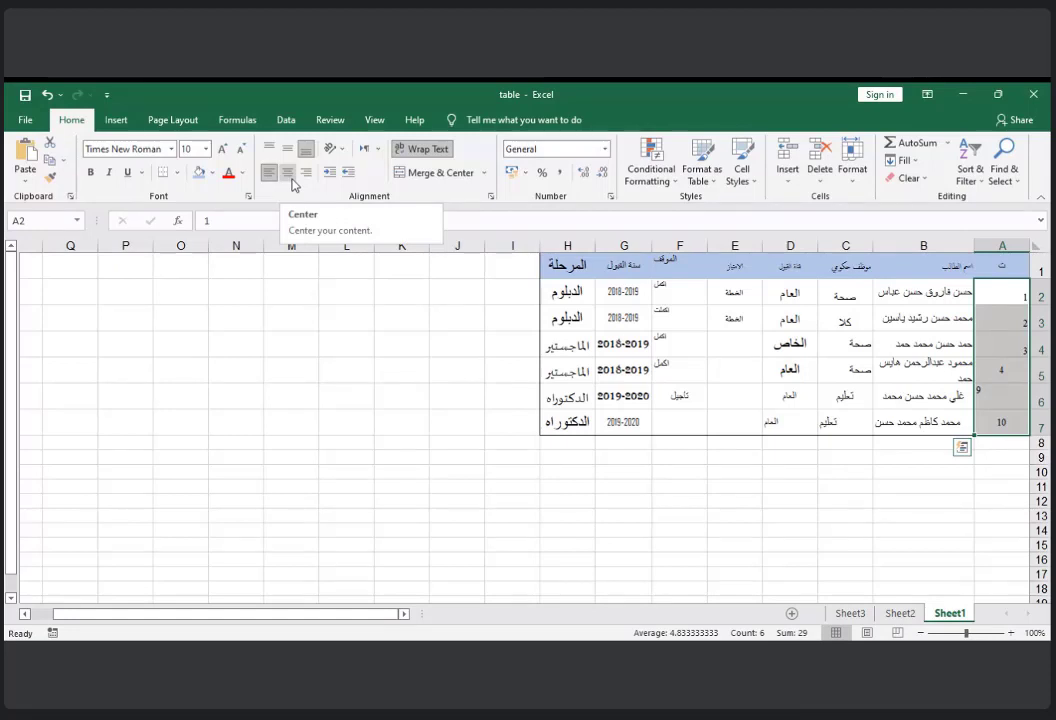
left_click(1001, 289)
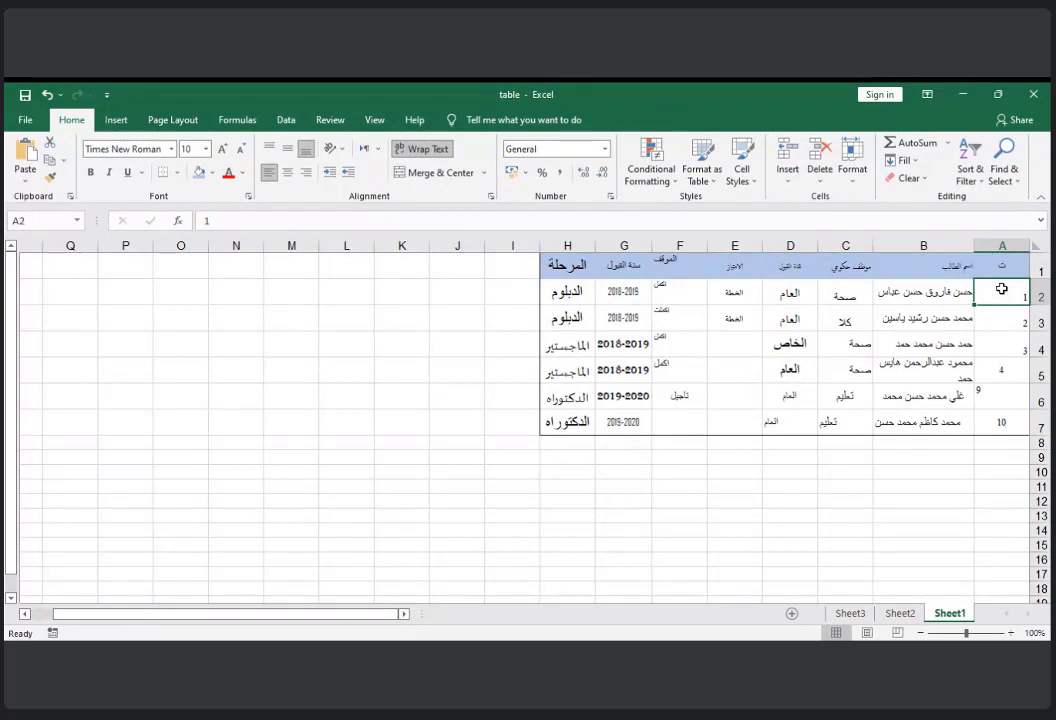
mouse_move(1001, 289)
left_mouse_down()
mouse_move(1002, 368)
mouse_move(989, 306)
left_mouse_up()
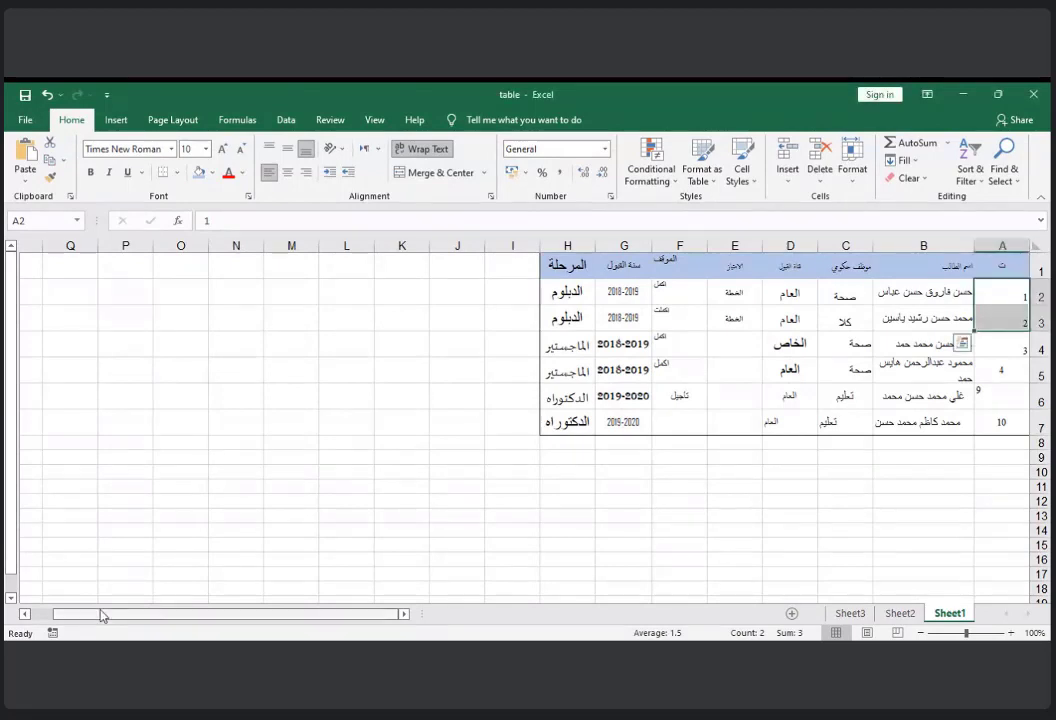
left_click(679, 498)
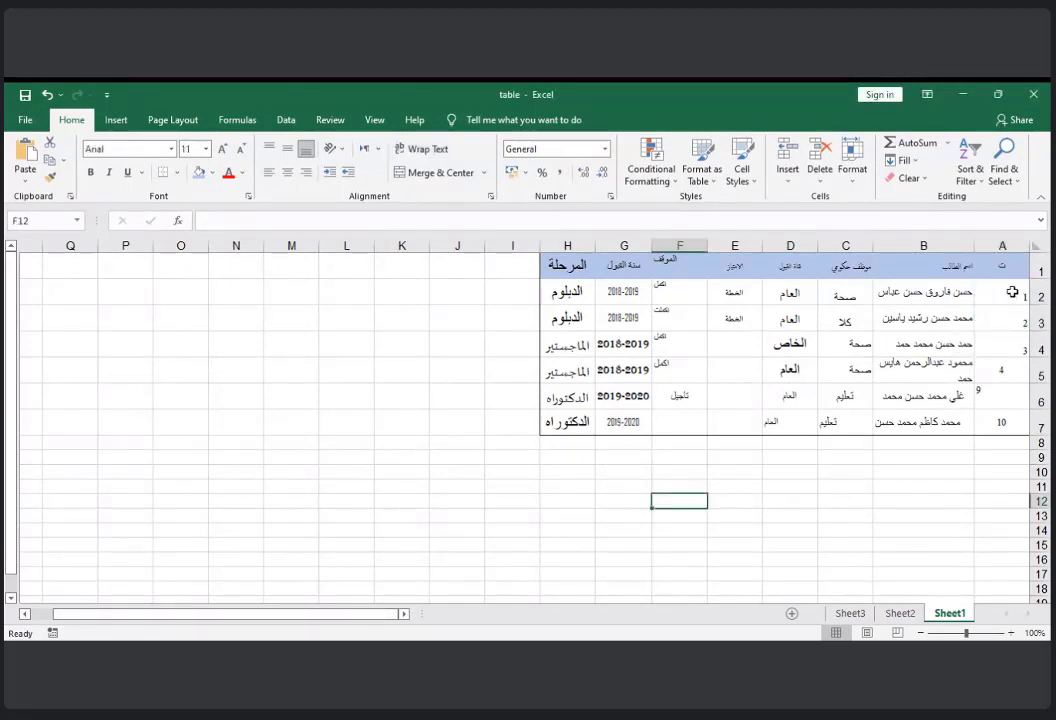
- Centre the serial numbers in A2:A7 horizontally and vertically, with font size 12
left_click_drag(1011, 292, 1013, 425)
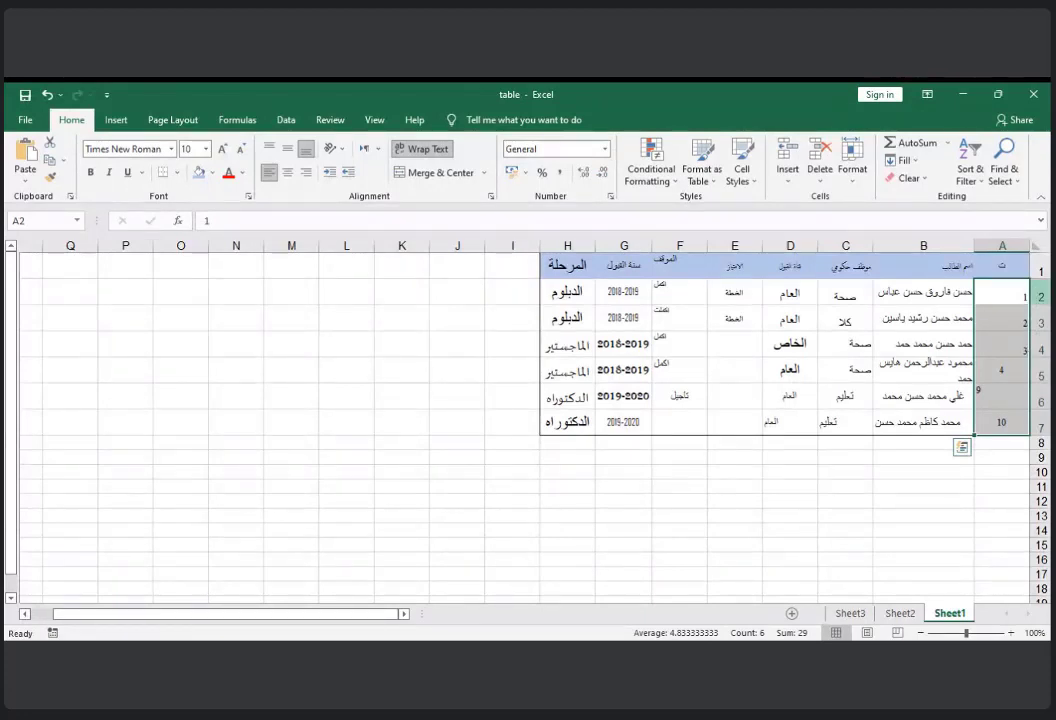
left_click(1010, 293)
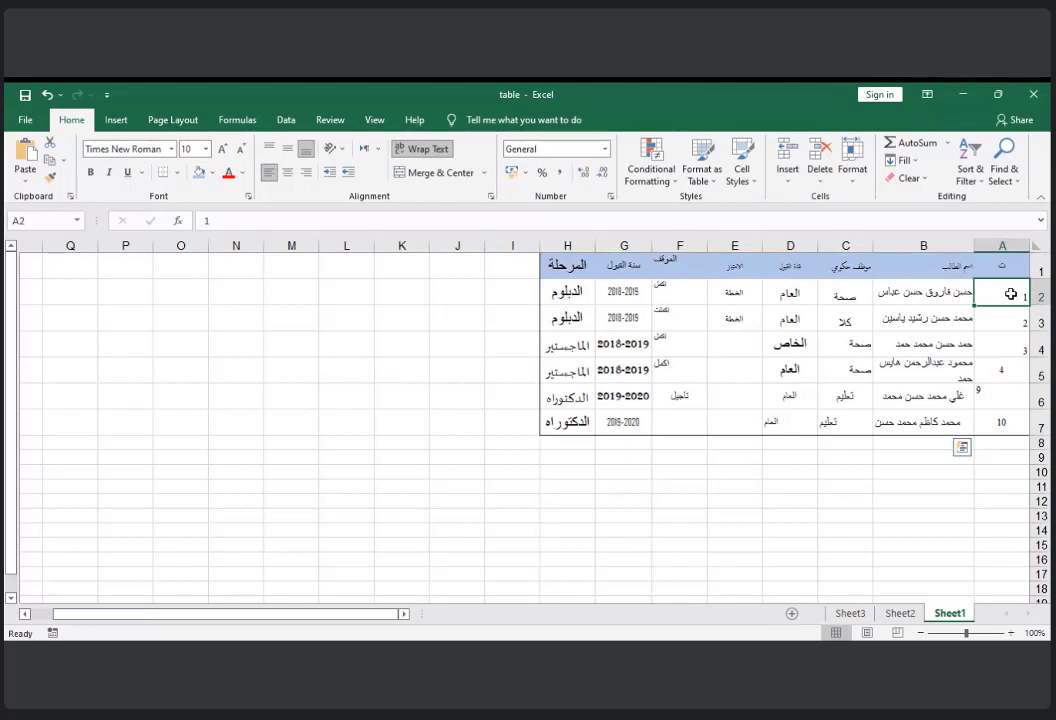
left_click_drag(1010, 293, 1010, 420)
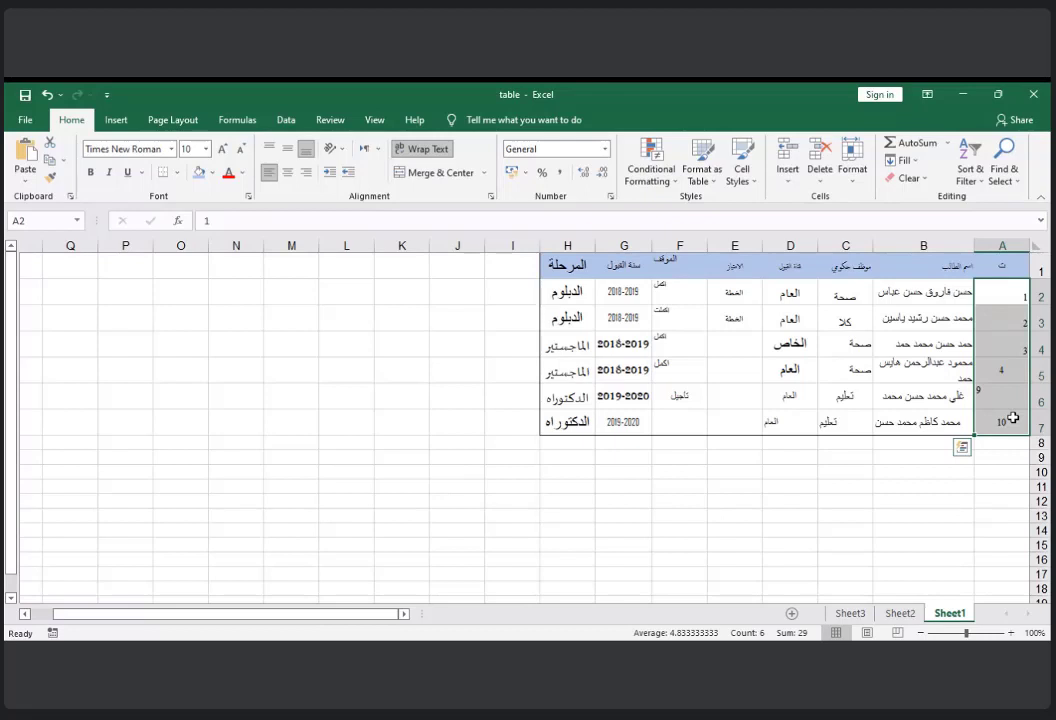
left_click(287, 172)
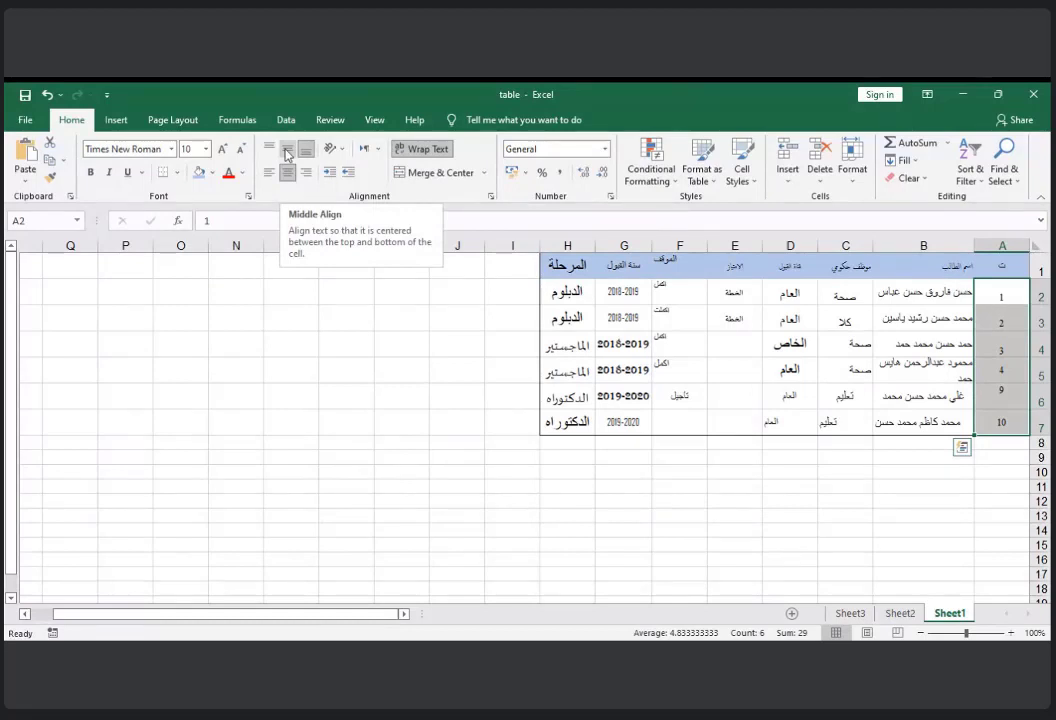
left_click(287, 152)
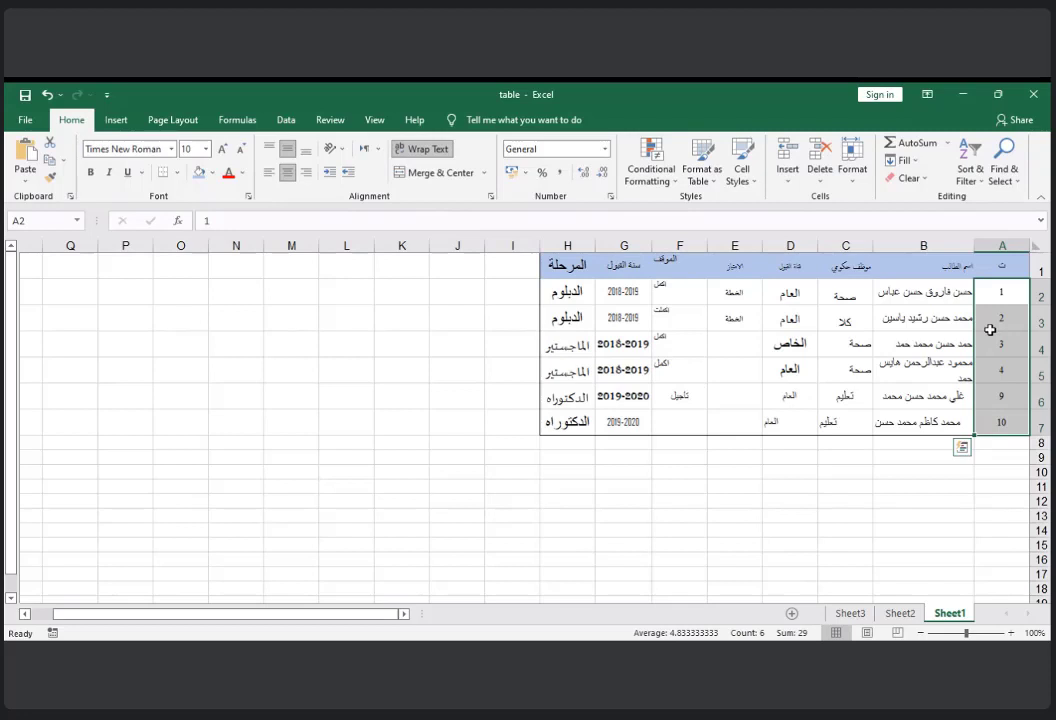
- Centre the student names in B2:B7 horizontally and vertically, and widen column B slightly
left_click_drag(923, 291, 923, 421)
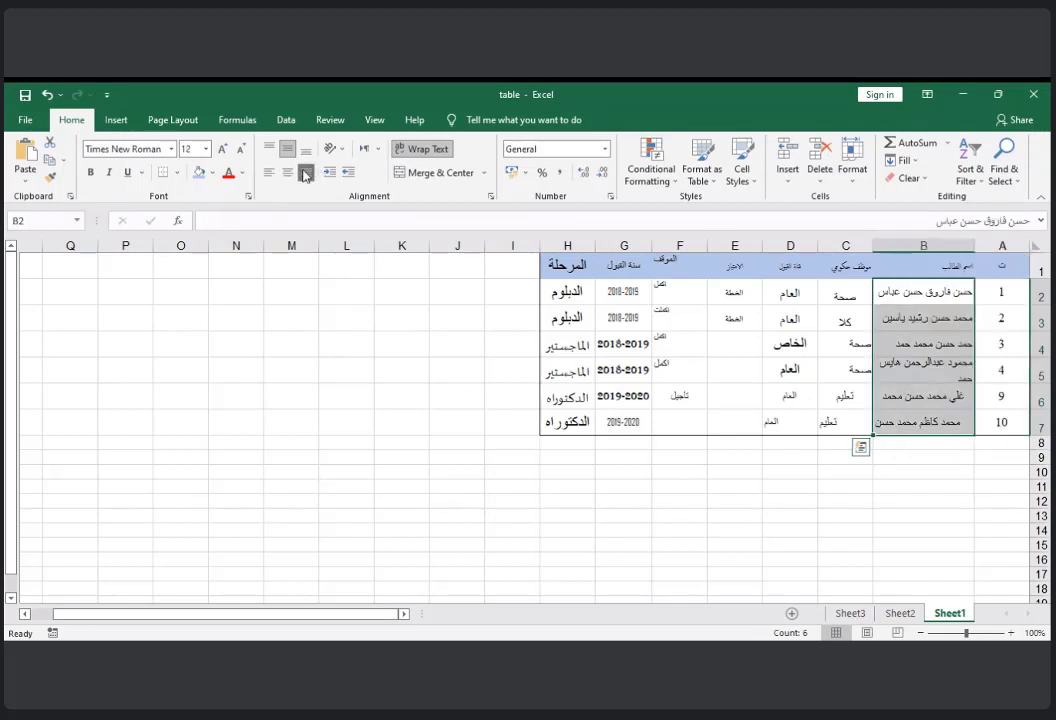
left_click(305, 150)
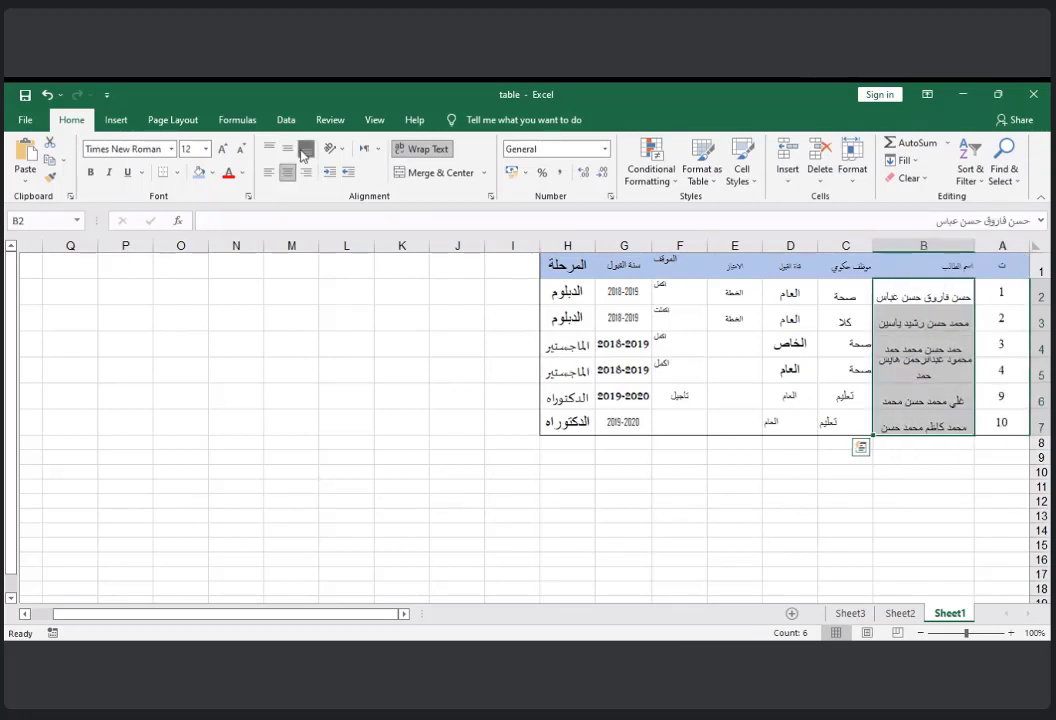
left_click(287, 149)
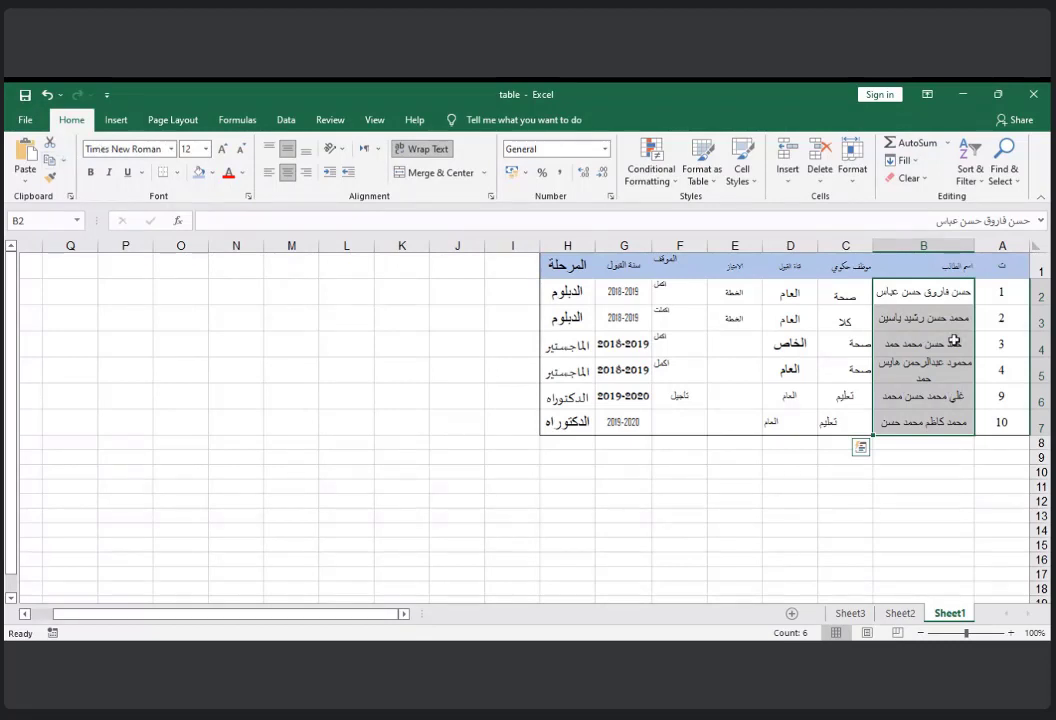
left_click_drag(995, 293, 1008, 420)
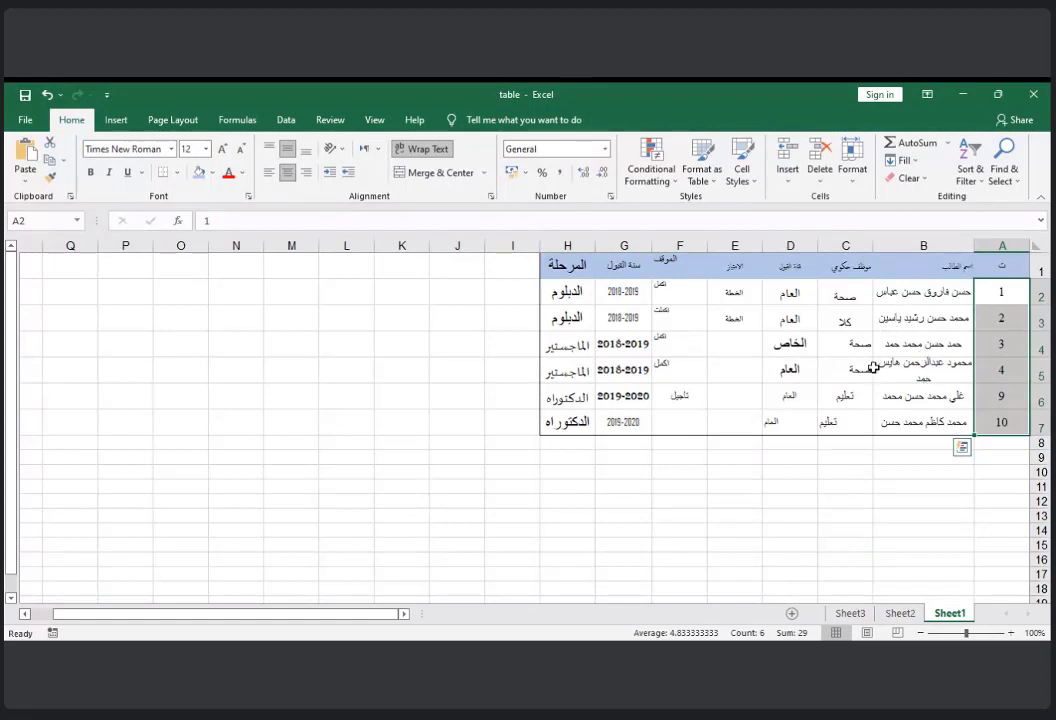
left_click_drag(868, 245, 861, 245)
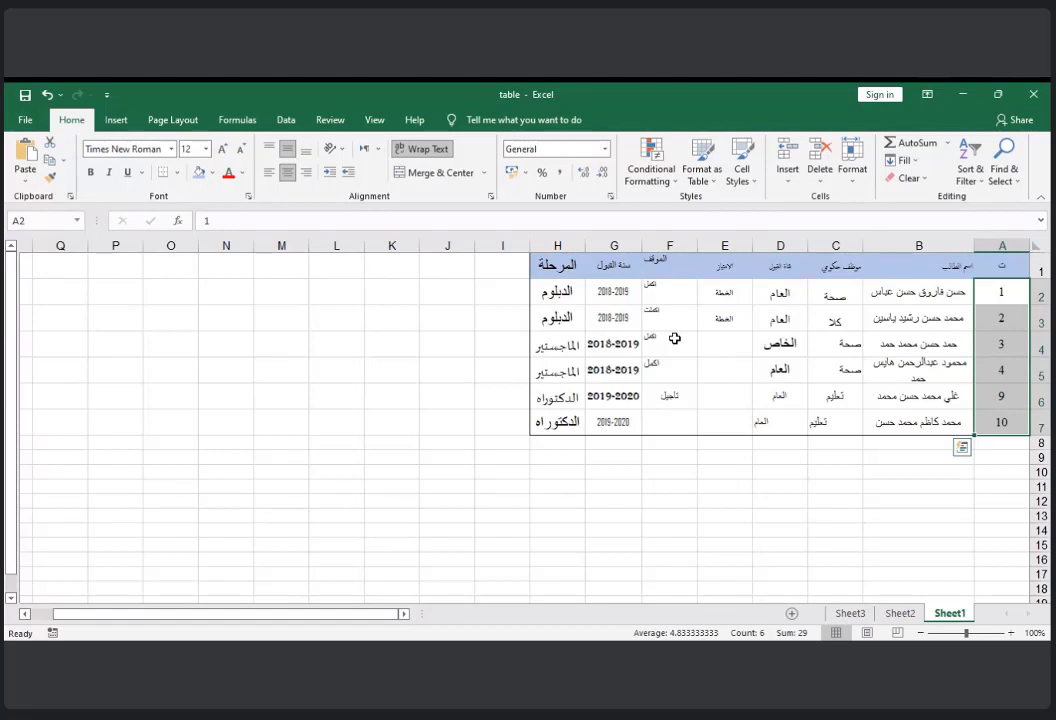
- Set the data cells C2:H7 to font size 12 in Times New Roman
left_click(818, 294)
left_click_drag(786, 295, 577, 427)
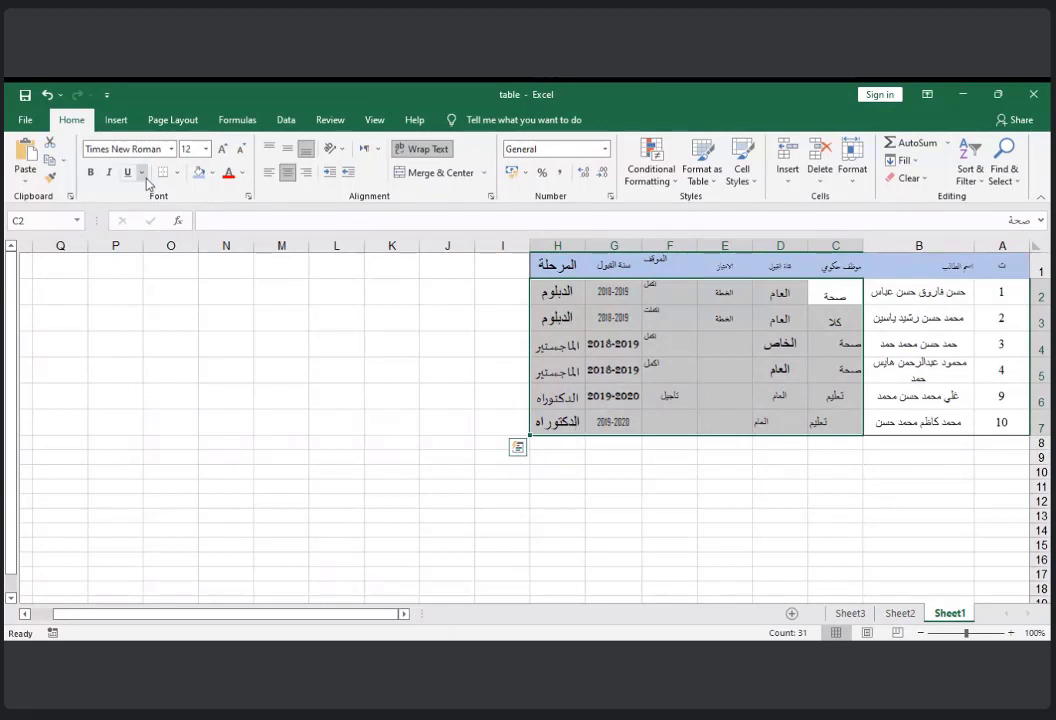
left_click(206, 150)
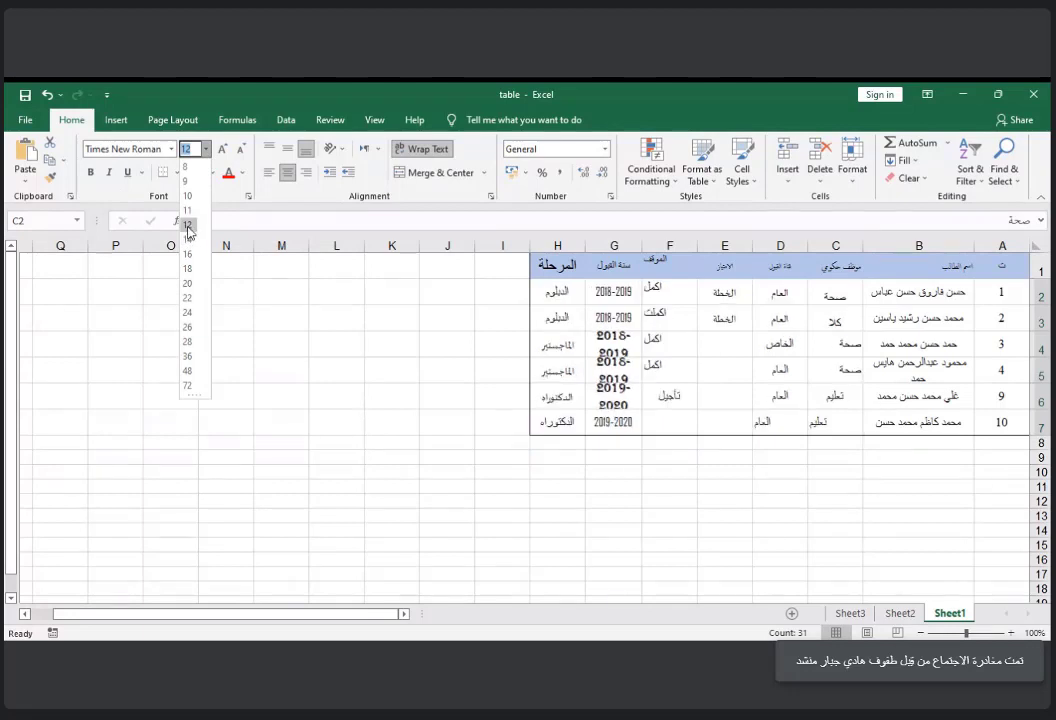
left_click(188, 227)
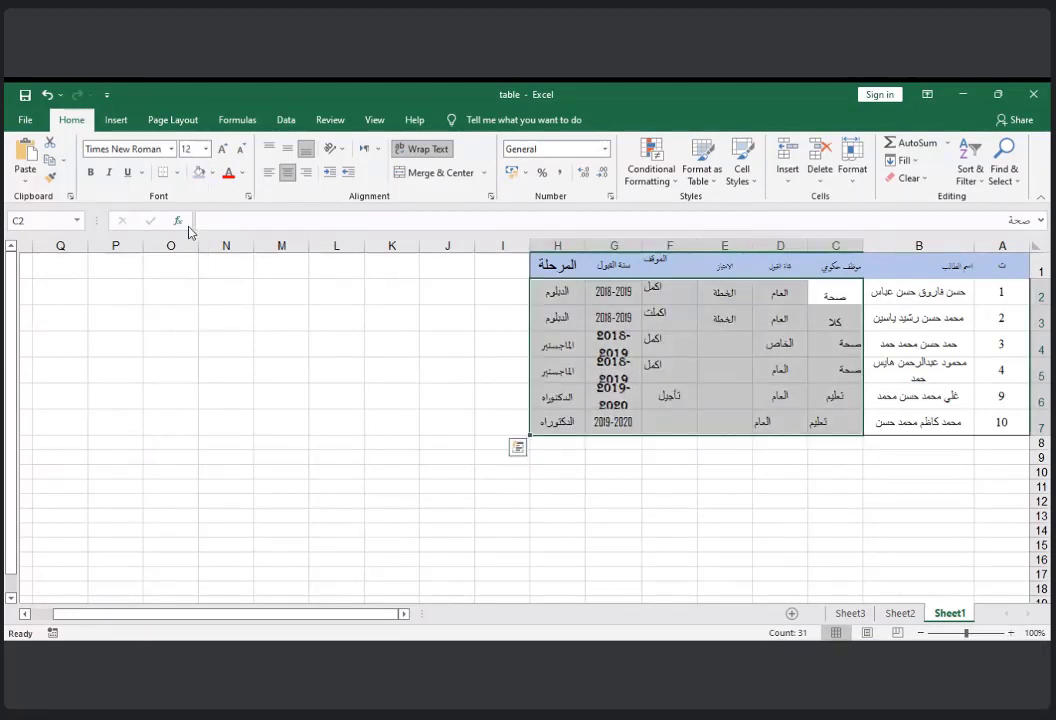
left_click(172, 151)
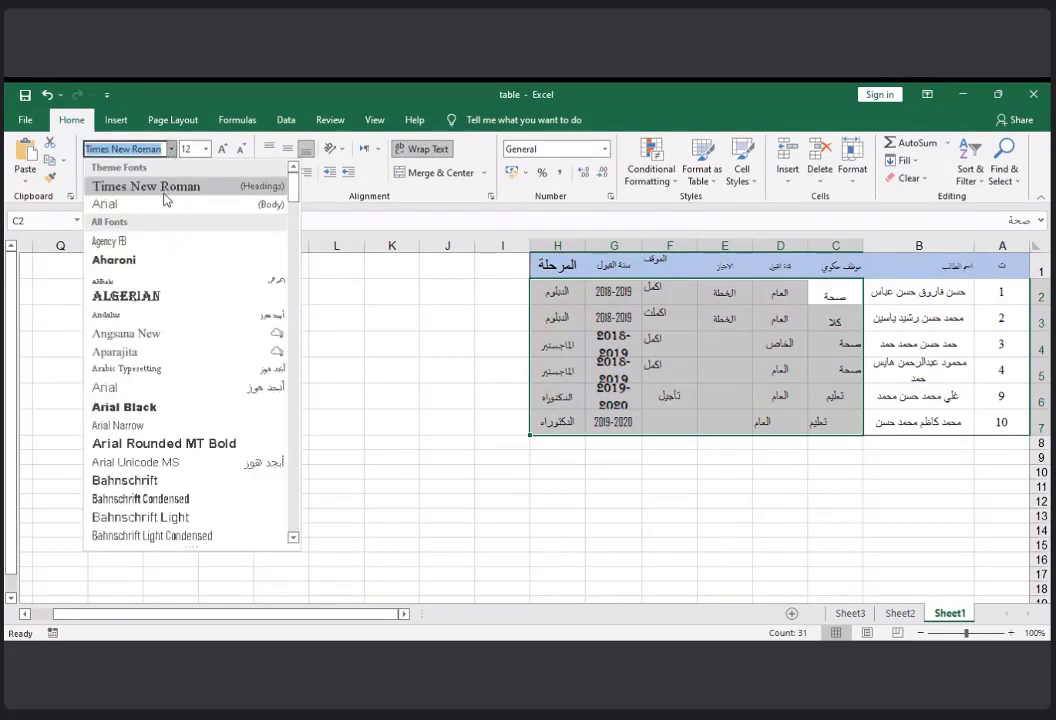
left_click(164, 190)
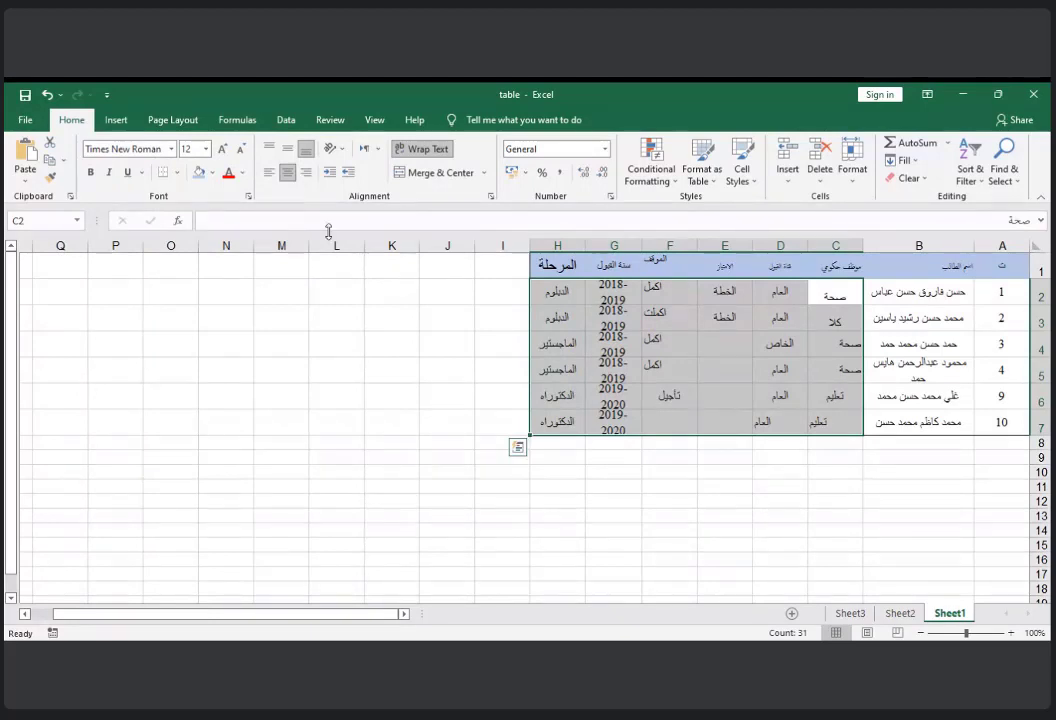
- Centre the text in C2:H7 horizontally and vertically
left_click(305, 176)
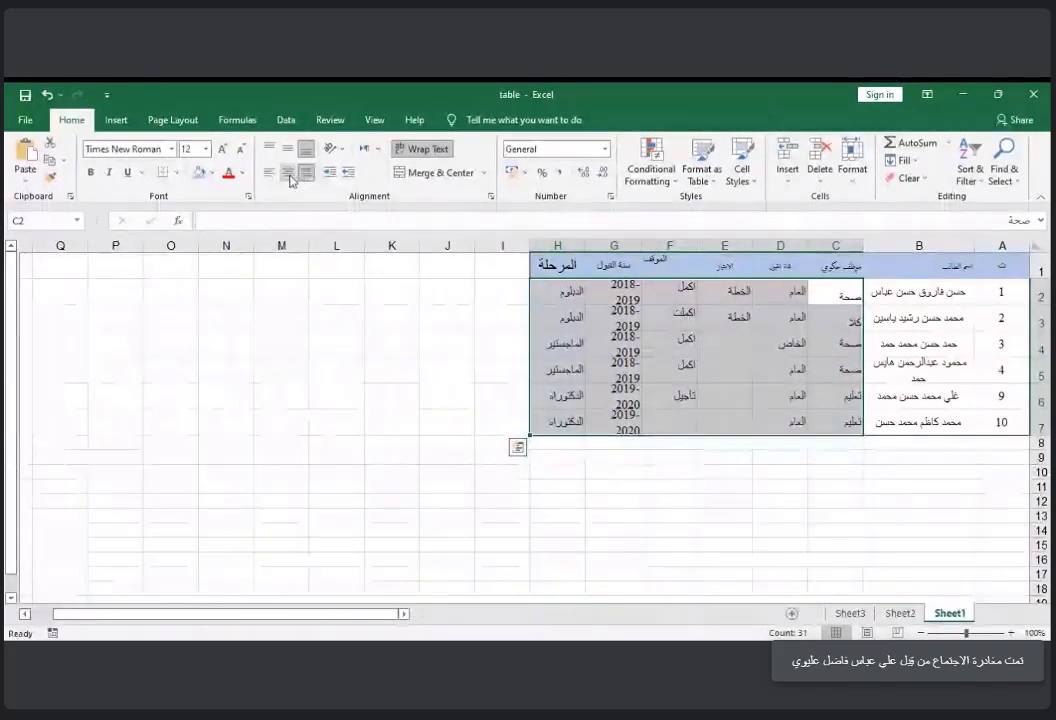
left_click(288, 174)
left_click(288, 148)
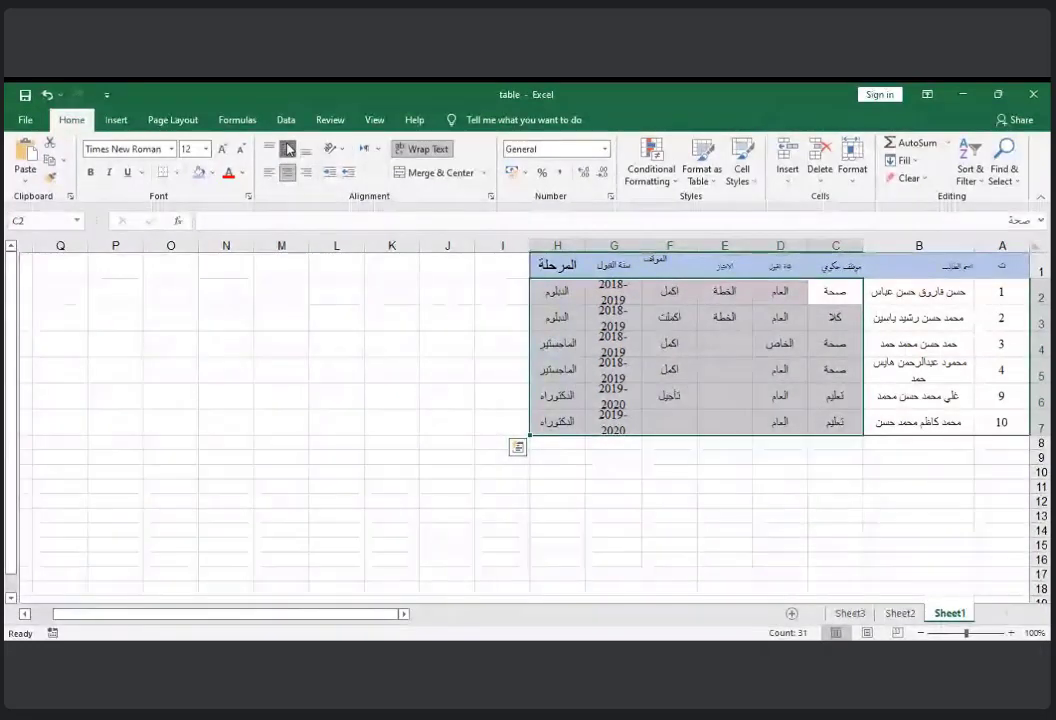
- Adjust the widths of columns B to H so the student names and admission year ranges fit on single lines without excess space
left_click(622, 376)
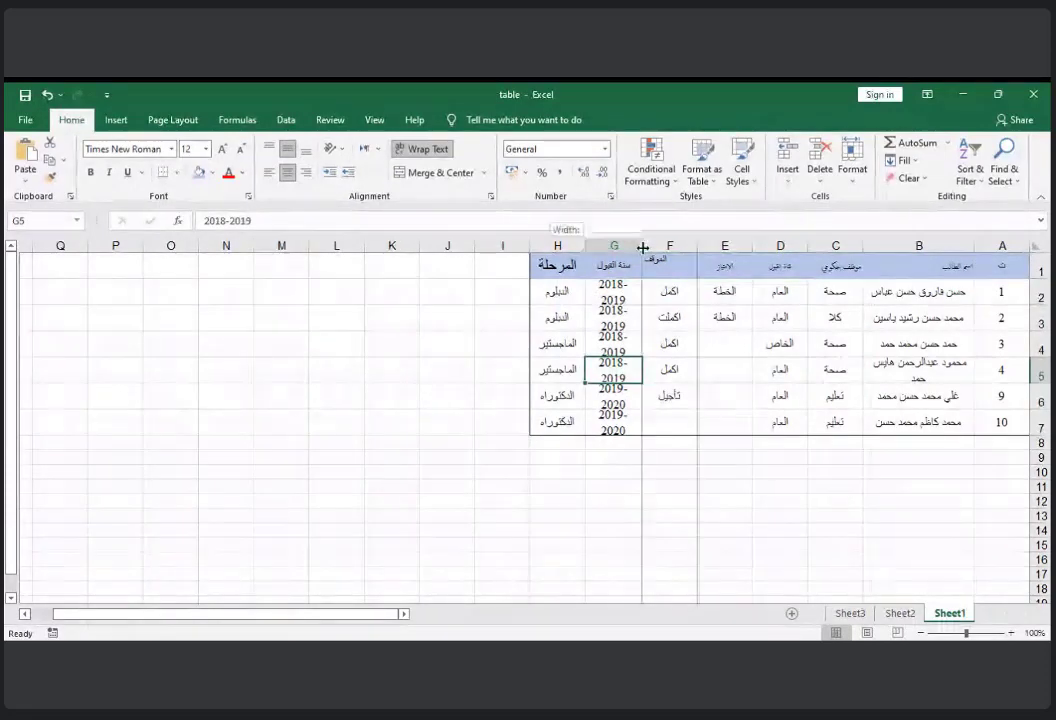
left_click_drag(641, 245, 611, 245)
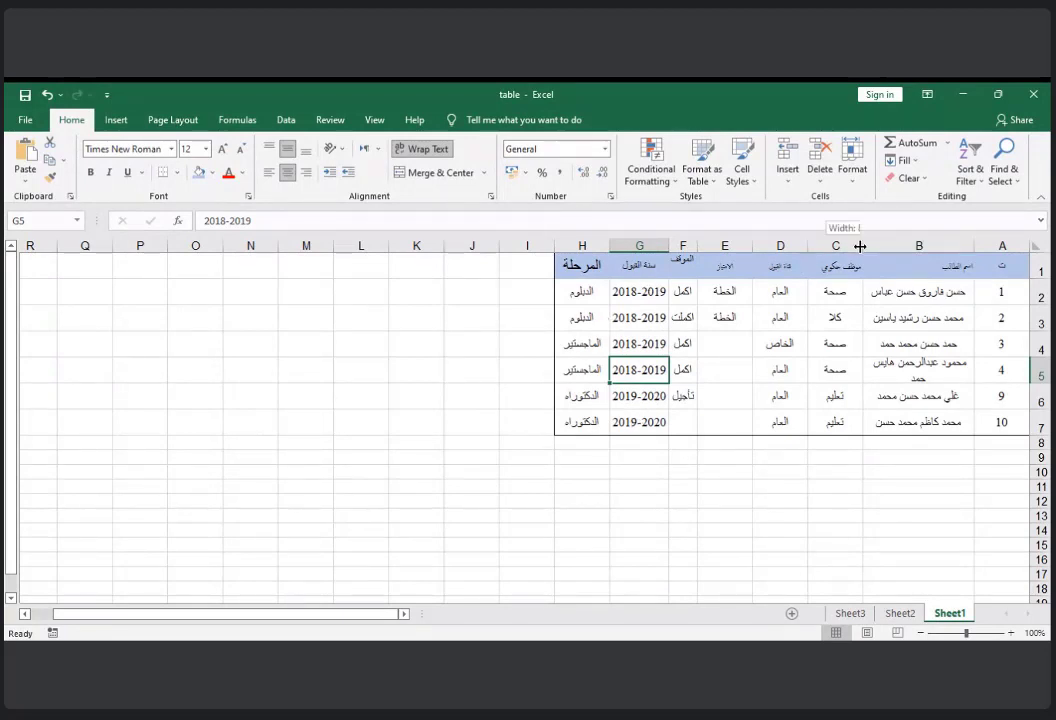
left_click_drag(862, 245, 751, 245)
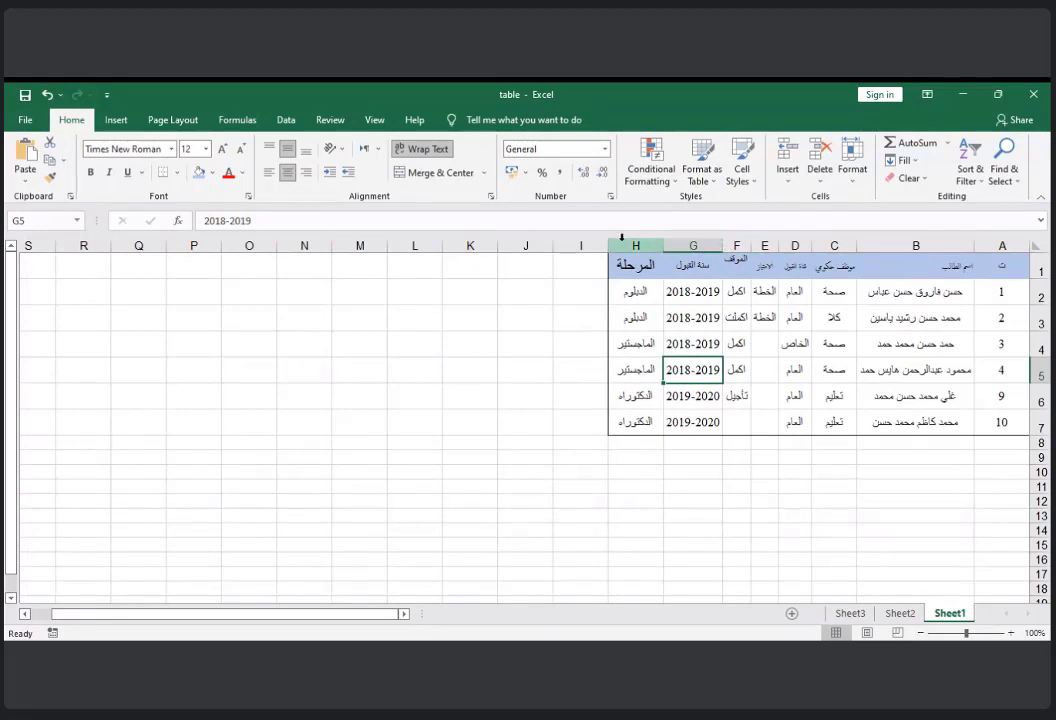
left_click_drag(606, 245, 617, 245)
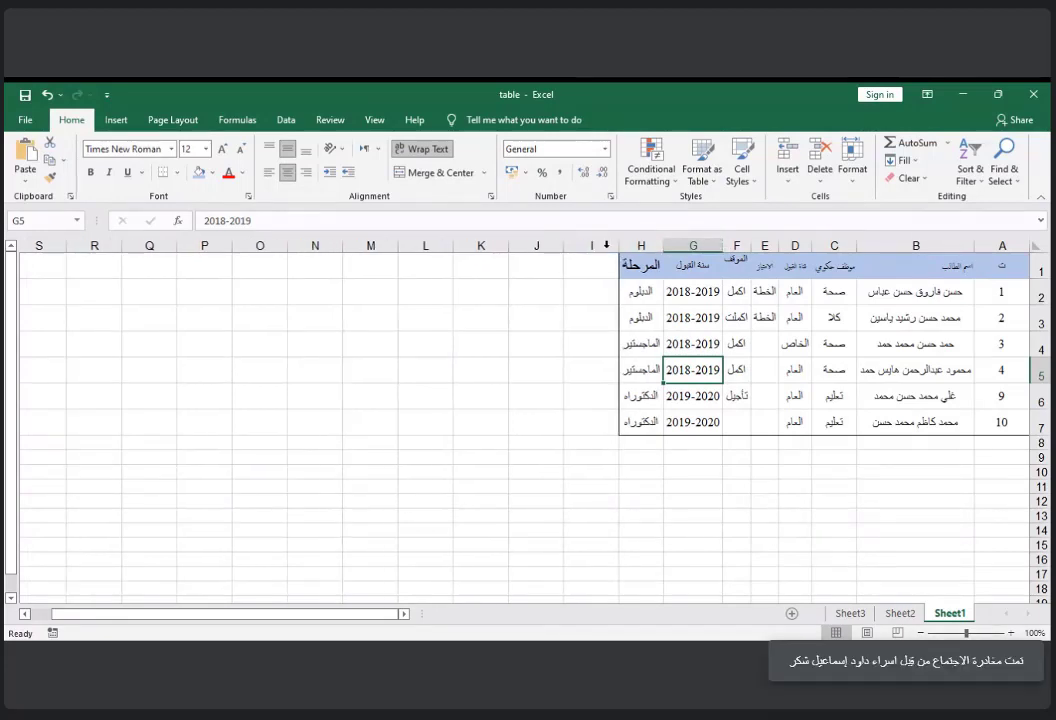
left_click(578, 502)
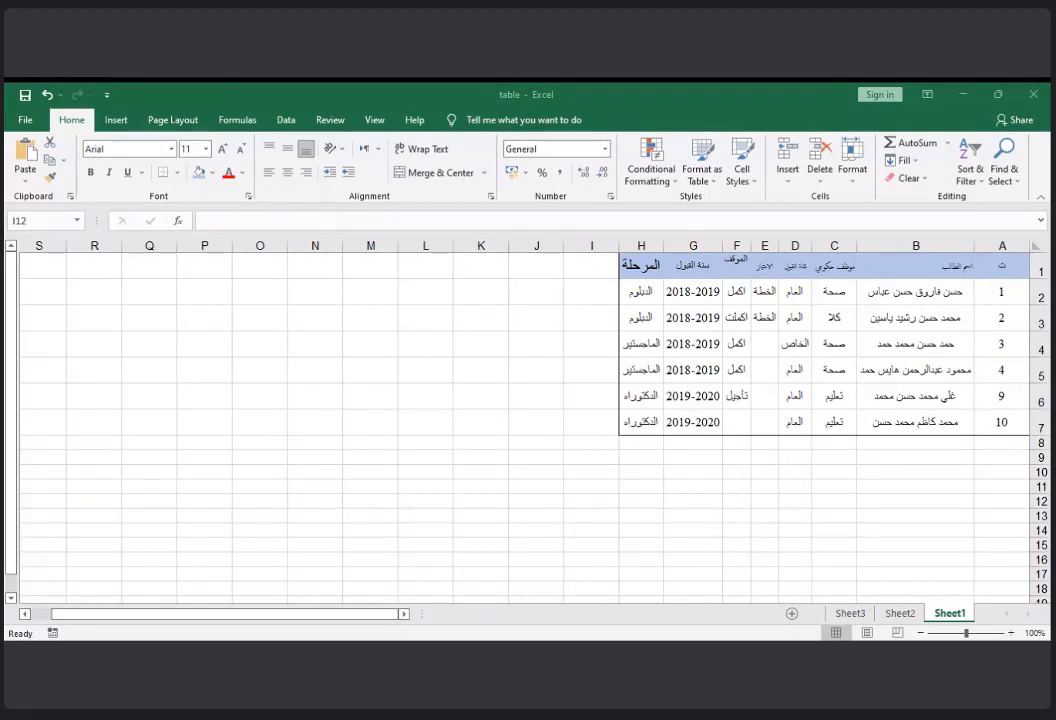
left_click(101, 611)
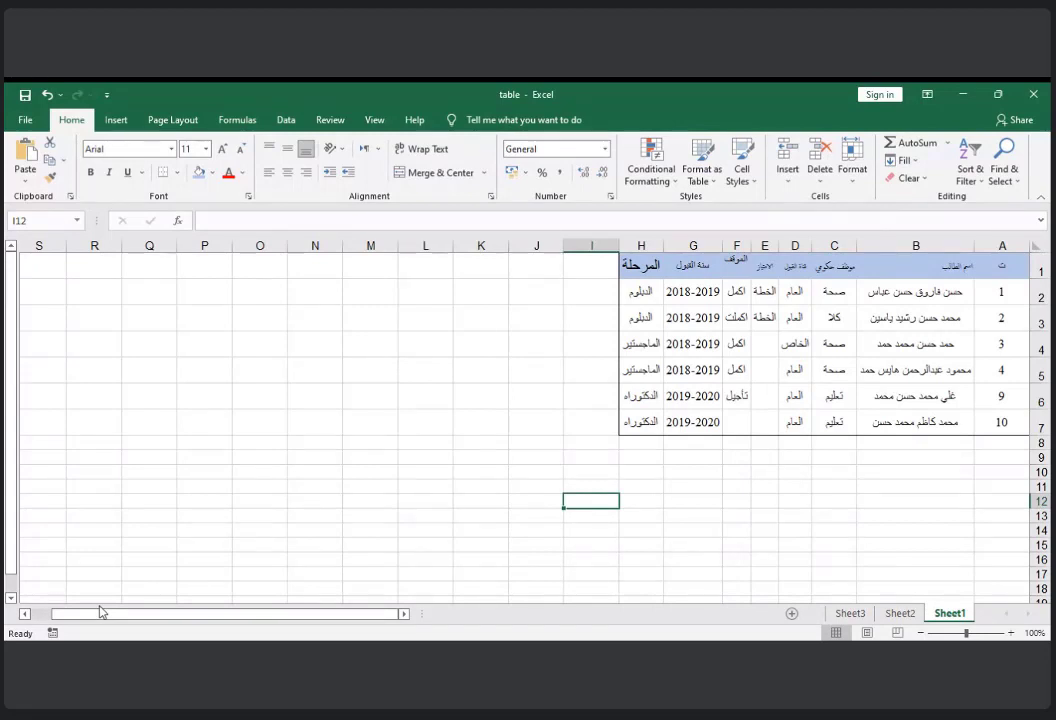
- Format the header row A1:H1 in Times New Roman, size 12, with middle vertical alignment
left_click_drag(1018, 293, 631, 425)
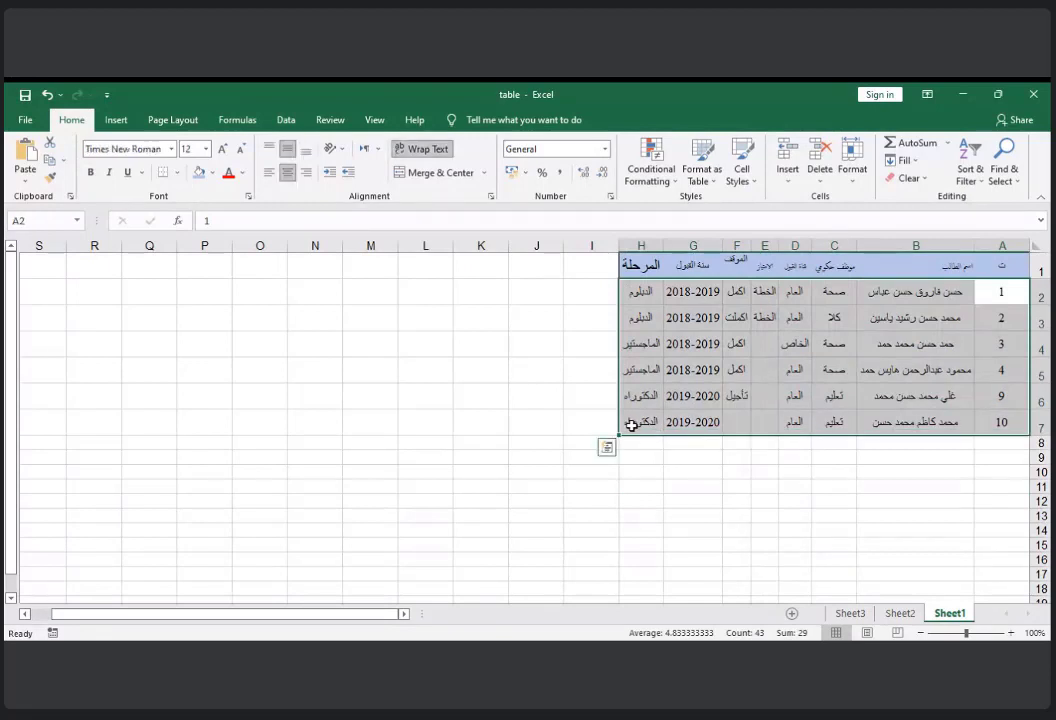
left_click(1010, 262)
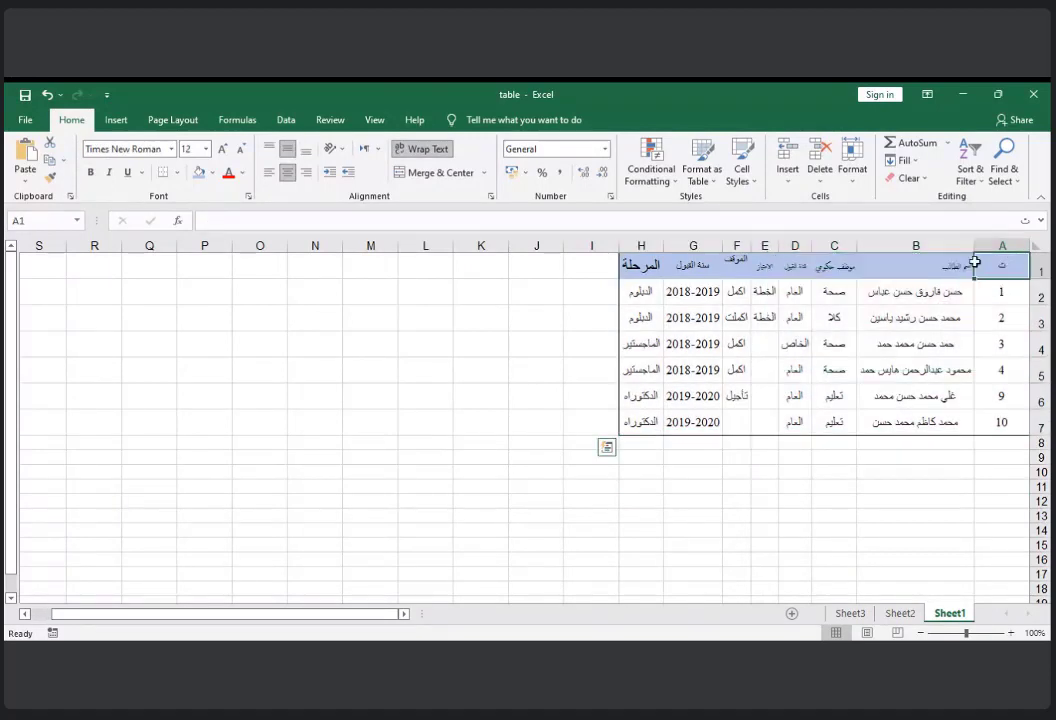
left_click_drag(974, 262, 652, 277)
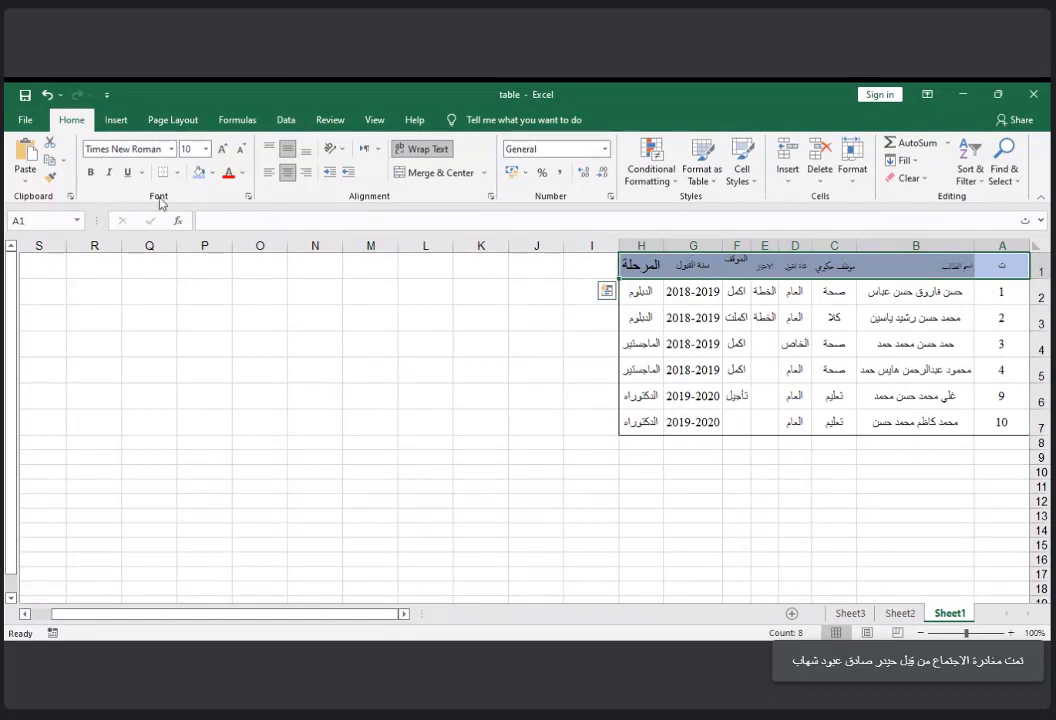
left_click(170, 150)
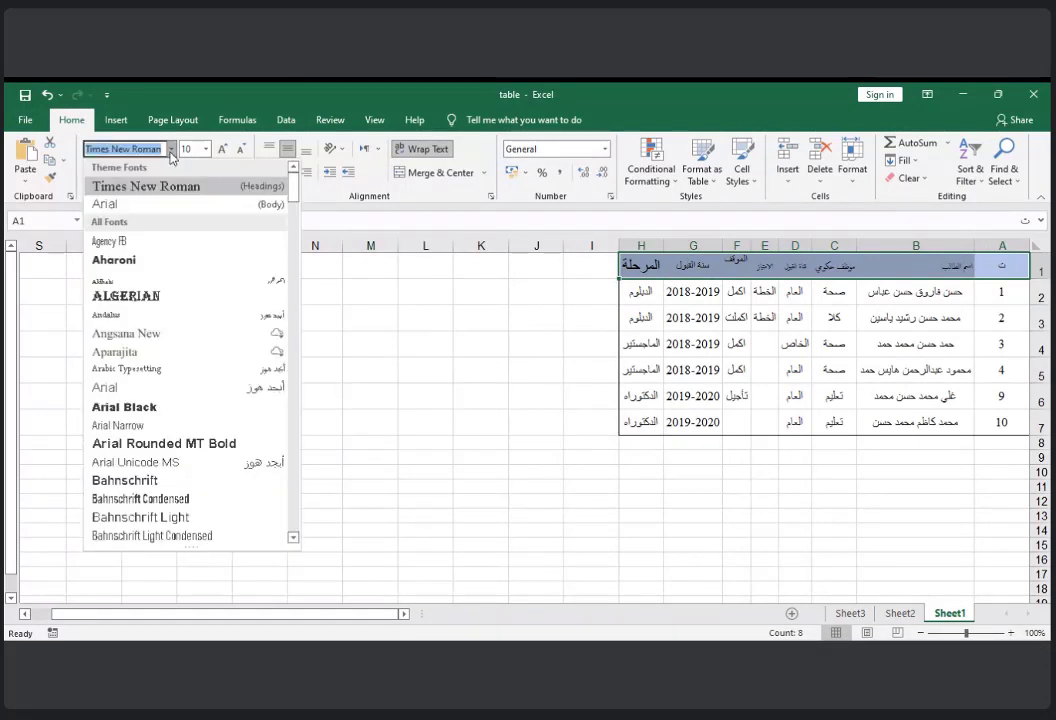
left_click(172, 187)
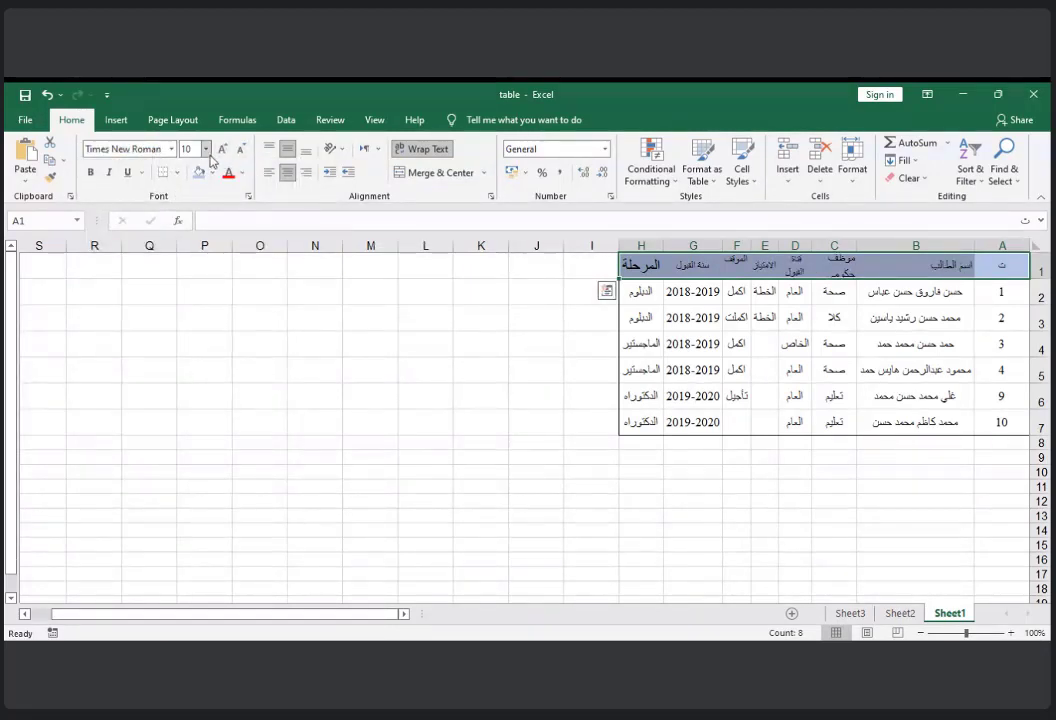
left_click(206, 149)
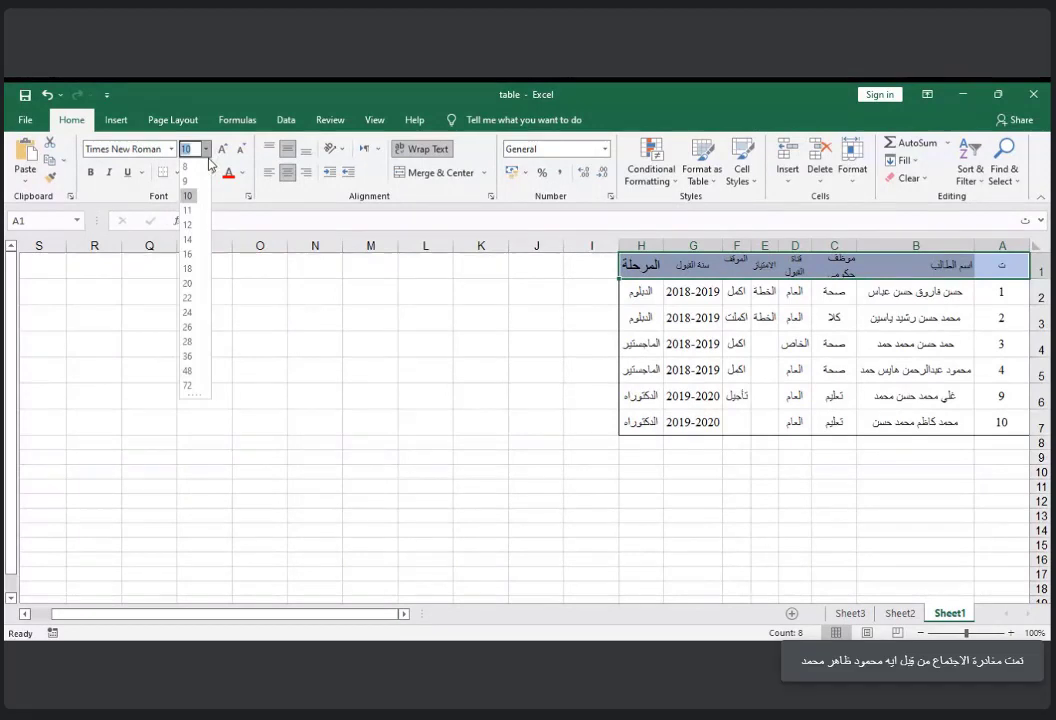
left_click(190, 227)
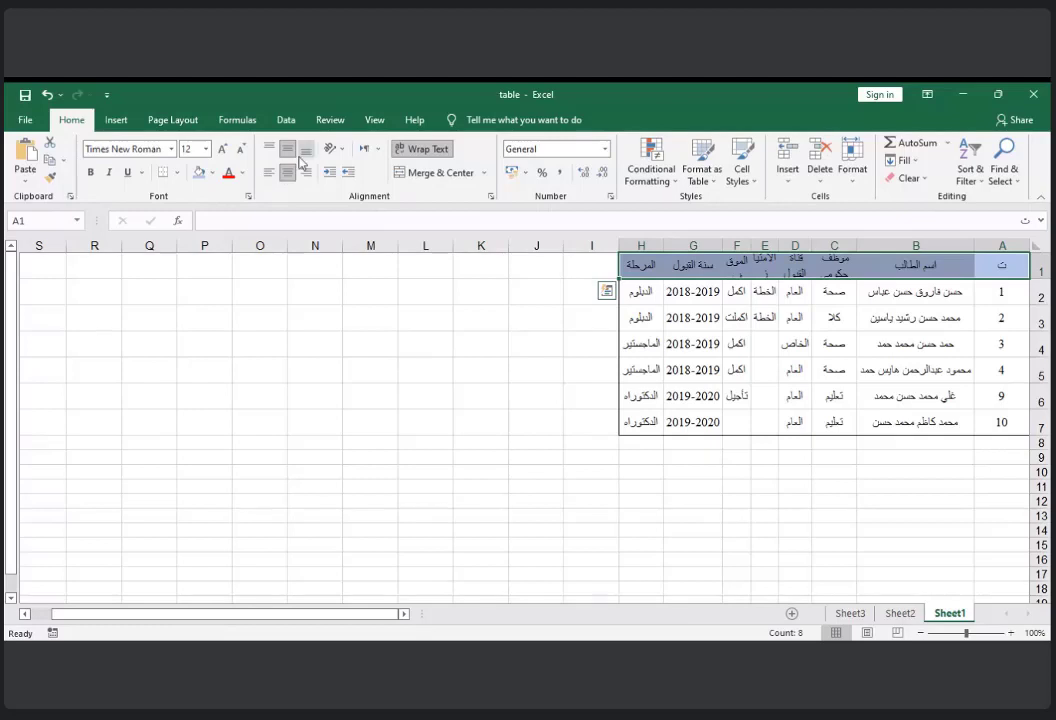
left_click(310, 150)
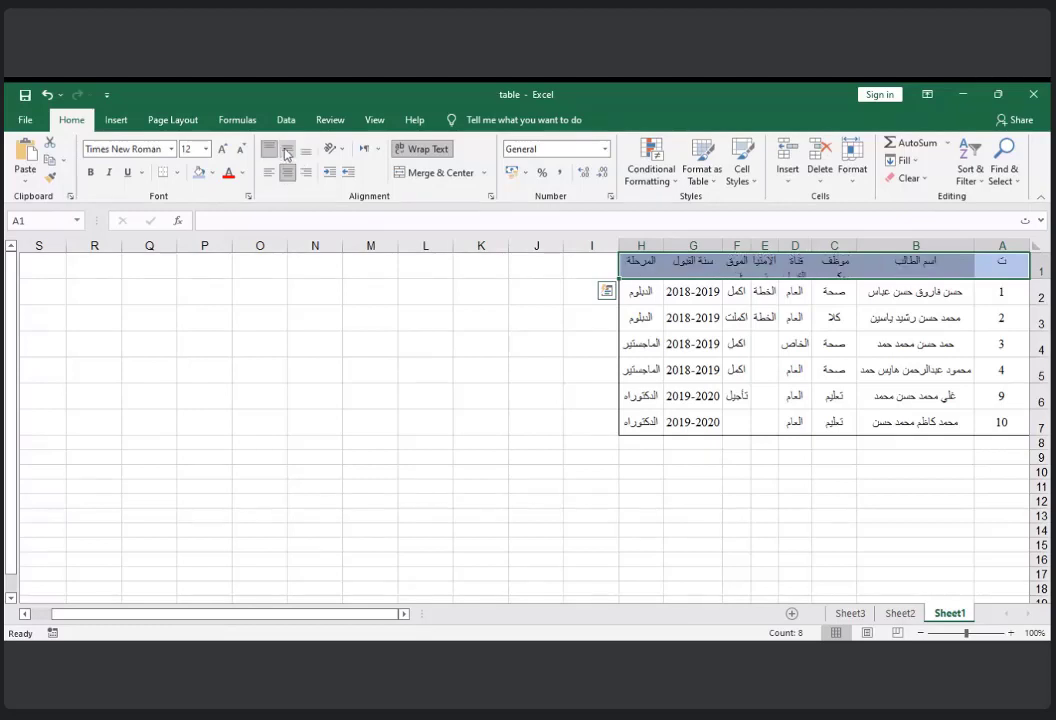
left_click(287, 150)
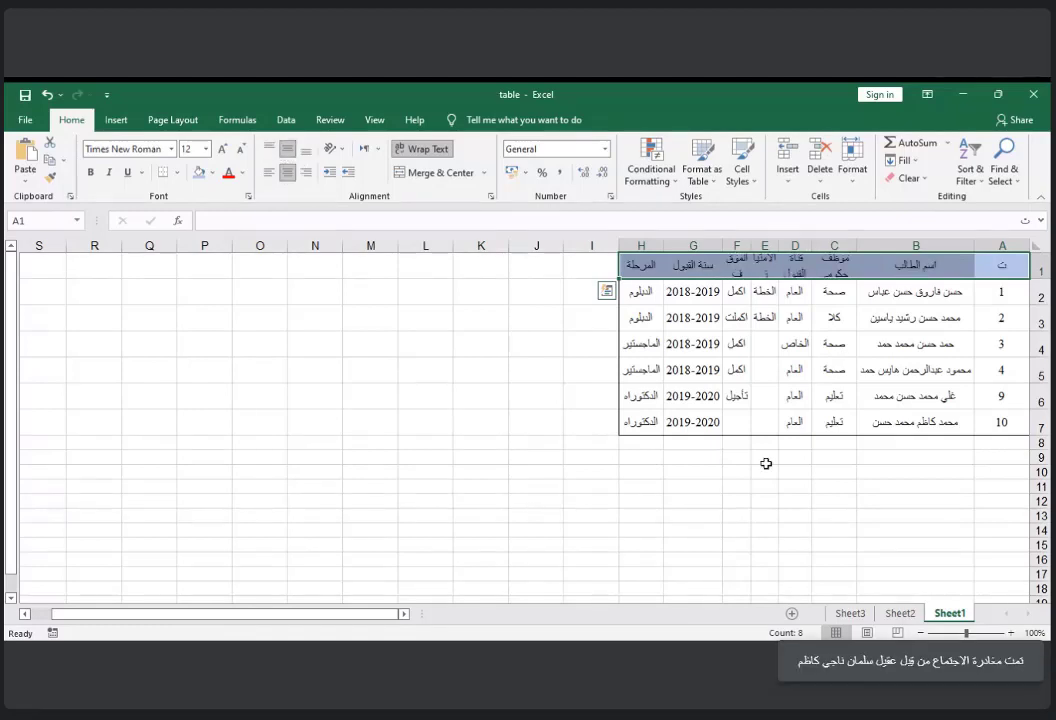
- AutoFit columns C, D, E and F so each header fits on a single line
left_click(766, 469)
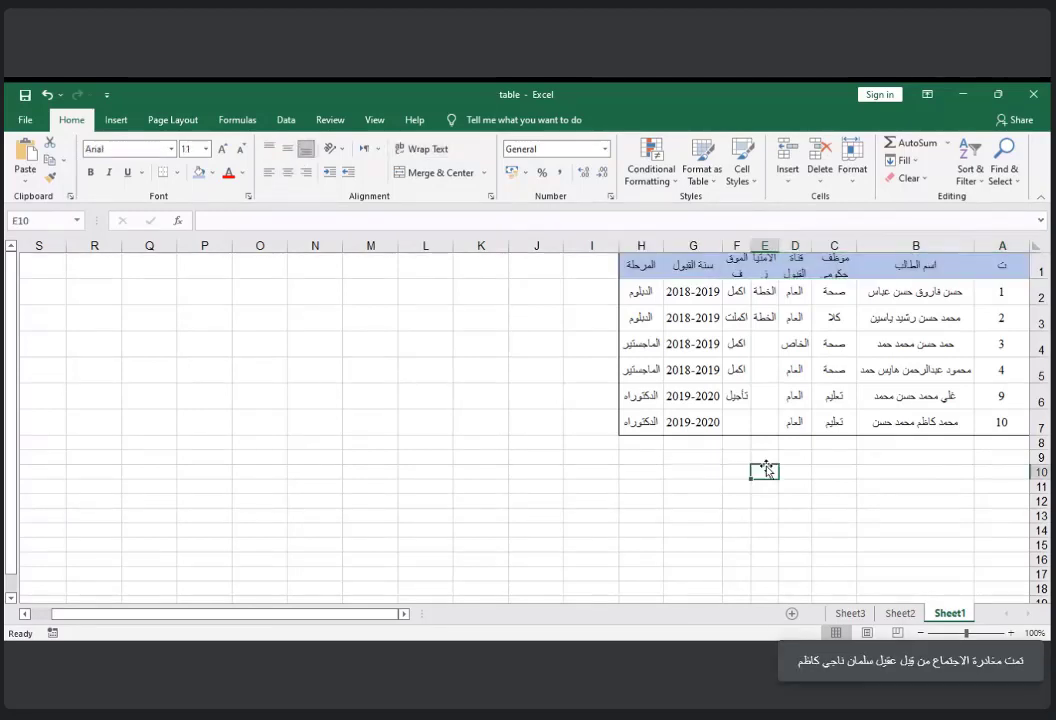
double_click(750, 247)
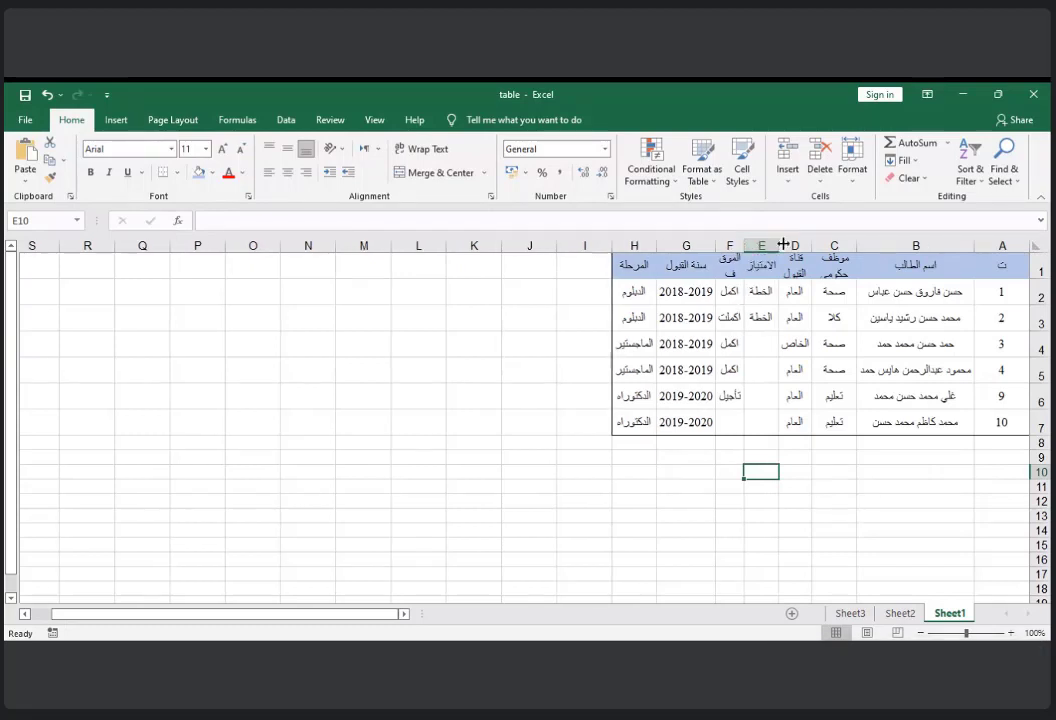
left_click(785, 245)
double_click(780, 245)
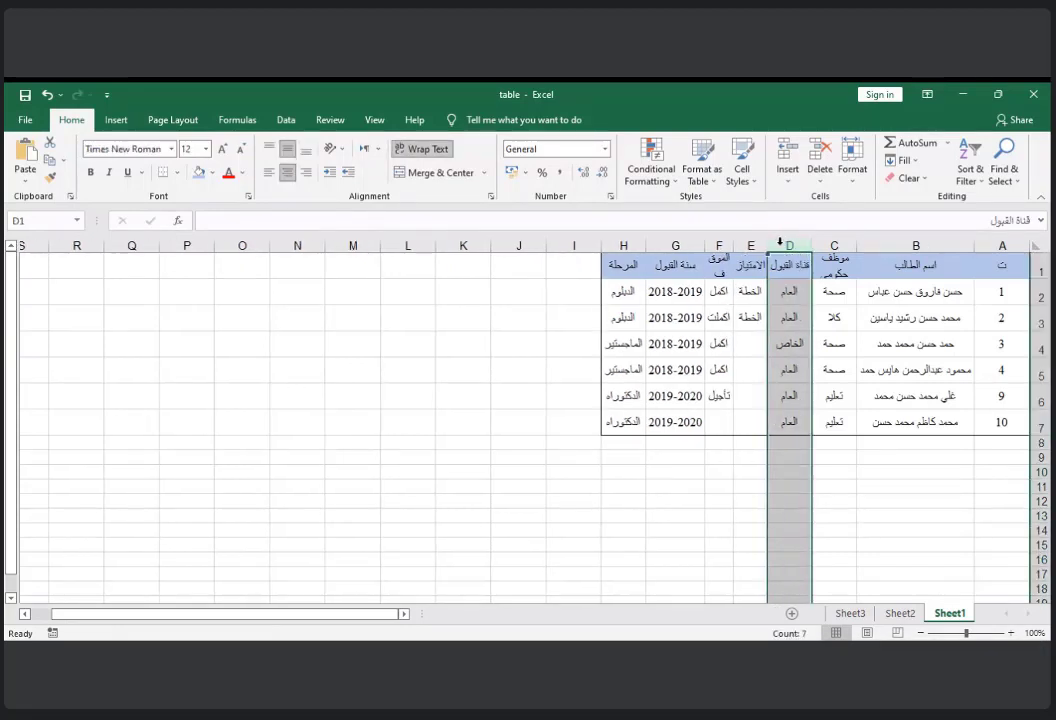
double_click(813, 245)
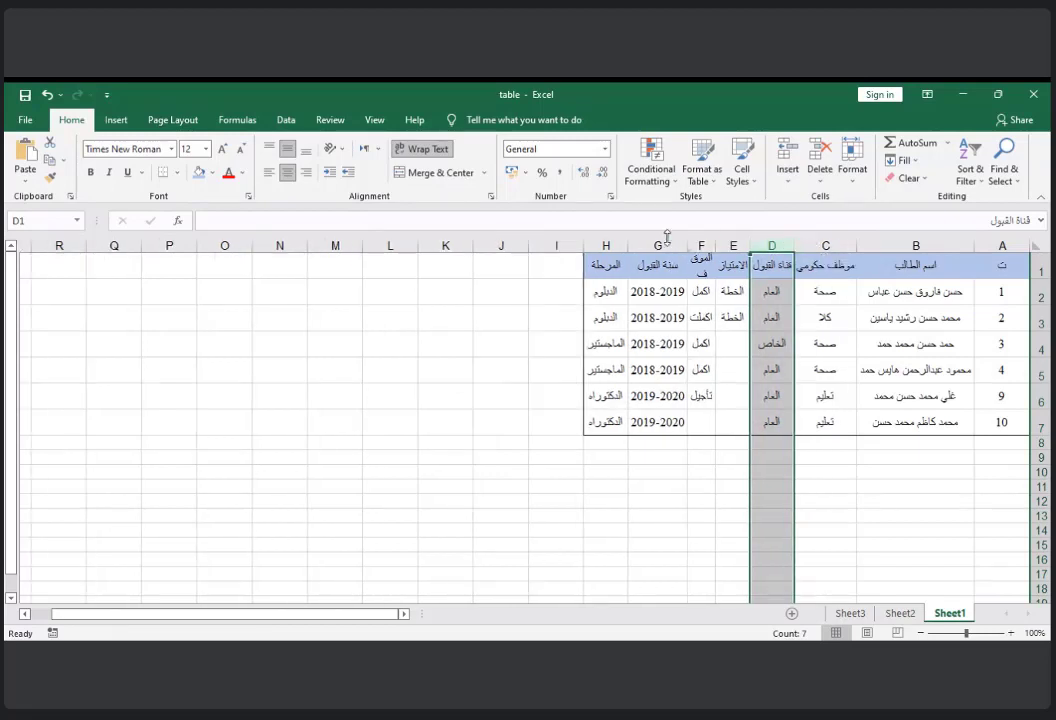
double_click(686, 243)
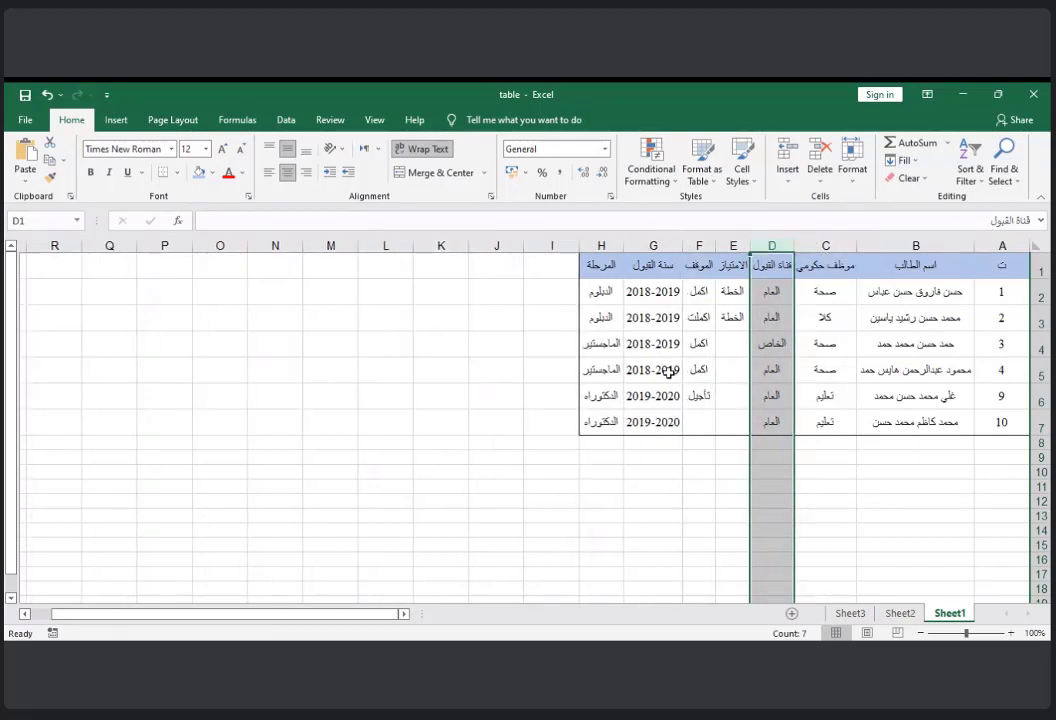
left_click(709, 469)
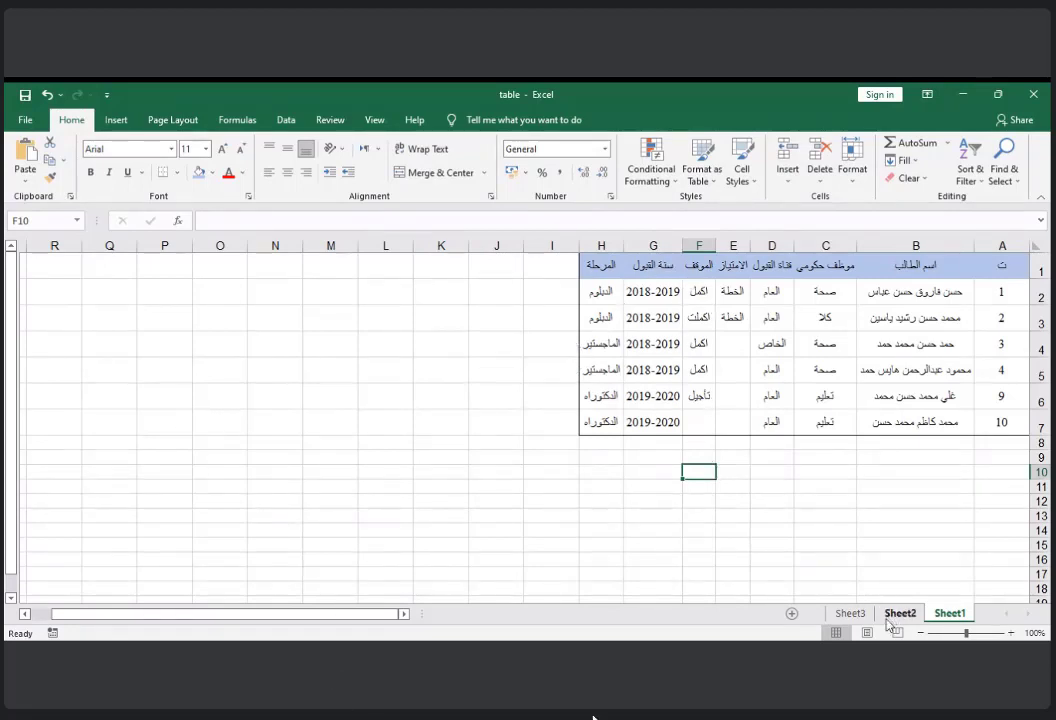
- Zoom the worksheet out to 60% and return it to 100%
left_click(797, 380)
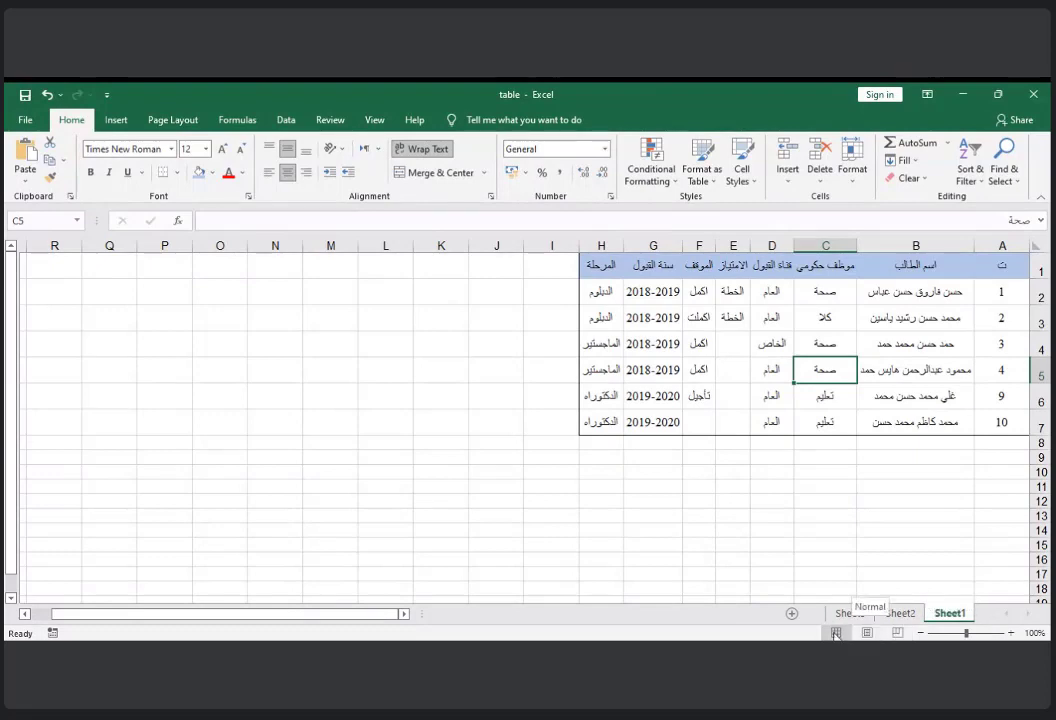
left_click(955, 636)
left_click(955, 636)
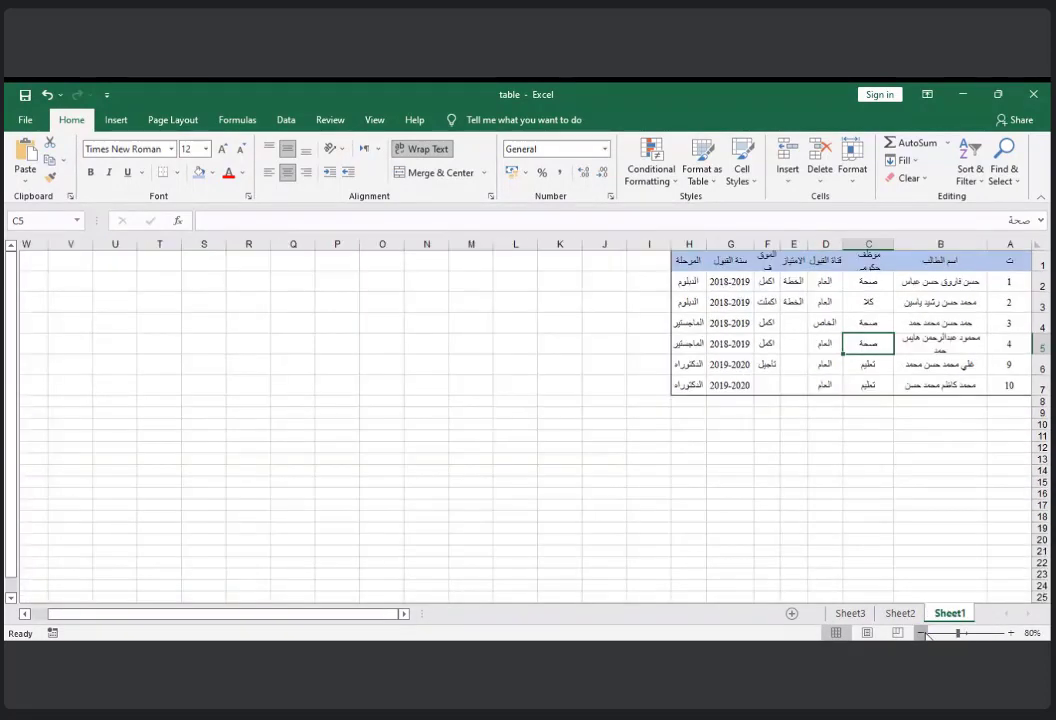
left_click(954, 637)
left_click(952, 638)
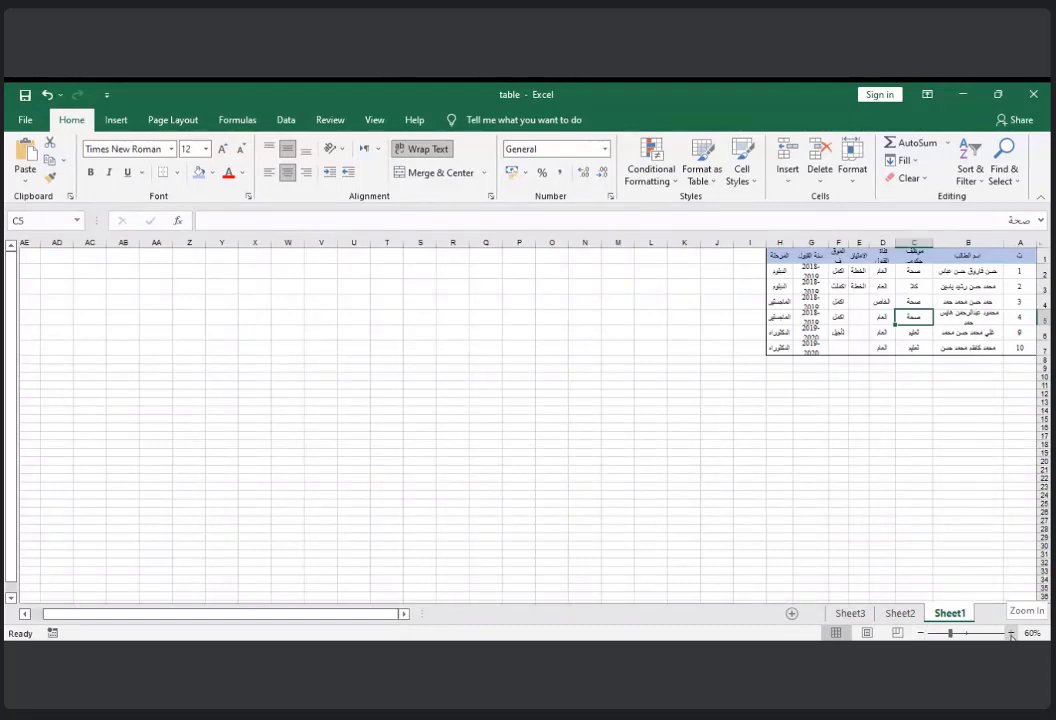
left_click(1011, 633)
left_click(1011, 633)
left_click(1011, 633)
left_click(1011, 633)
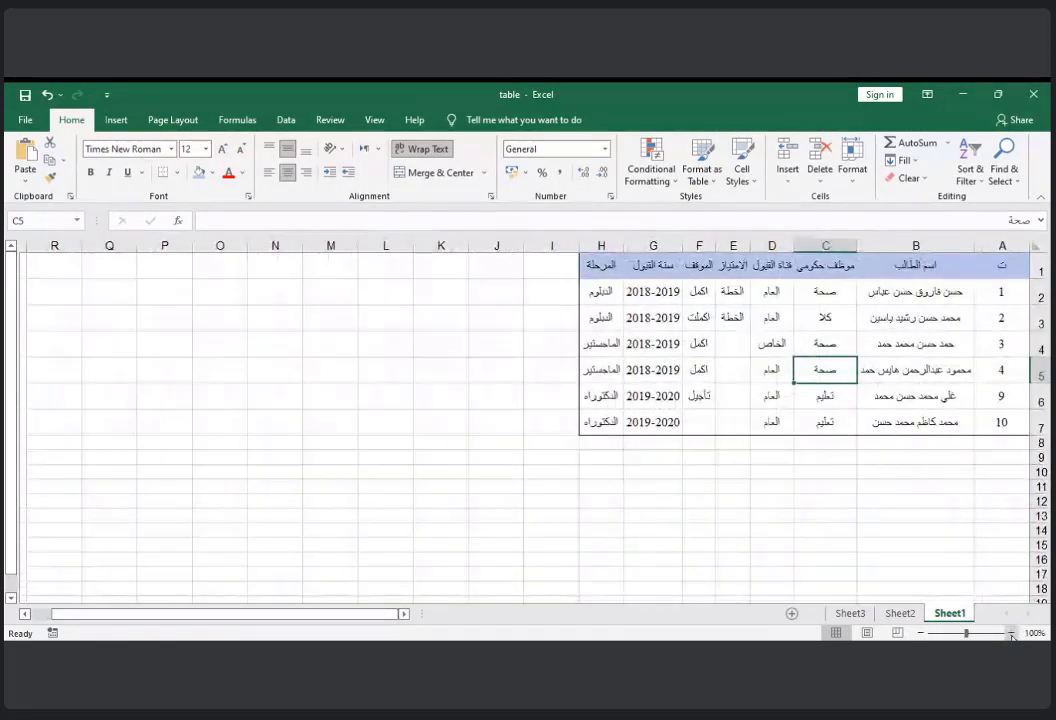
- Show the sheet in Page Break Preview and Page Layout view, and return to Normal view
left_click(898, 633)
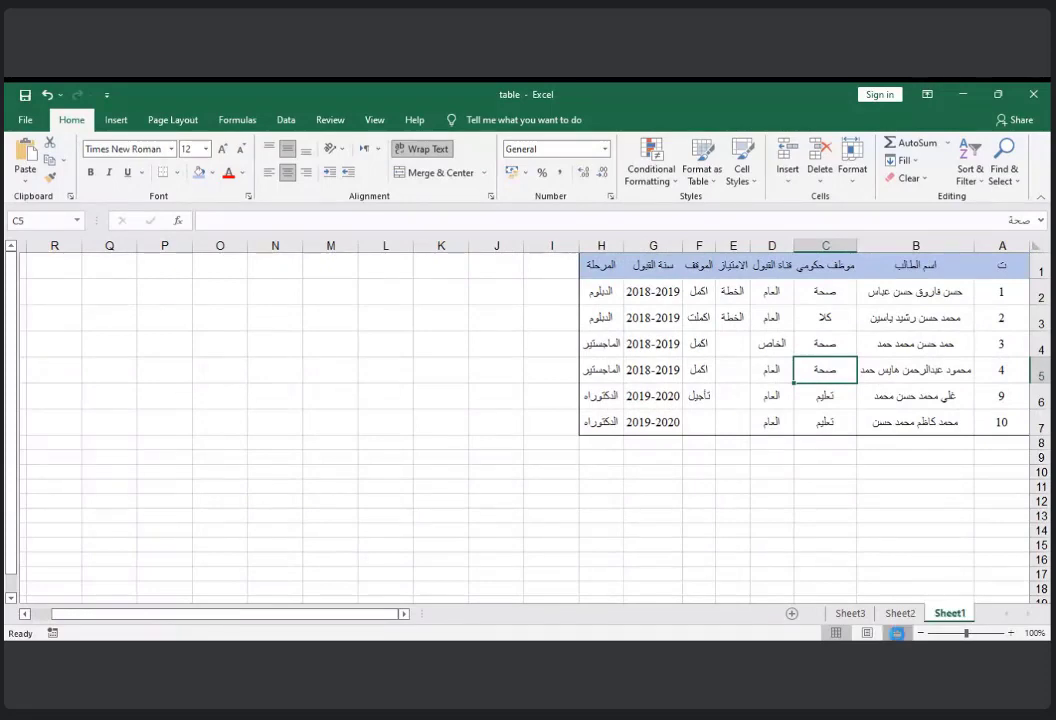
left_click(868, 634)
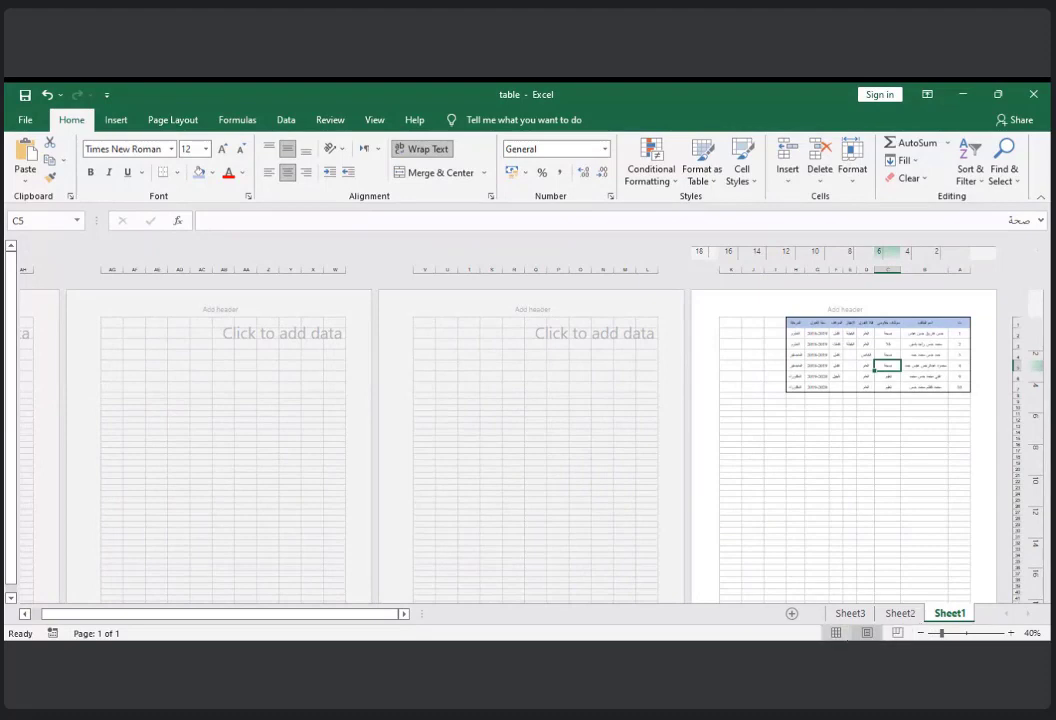
left_click(836, 633)
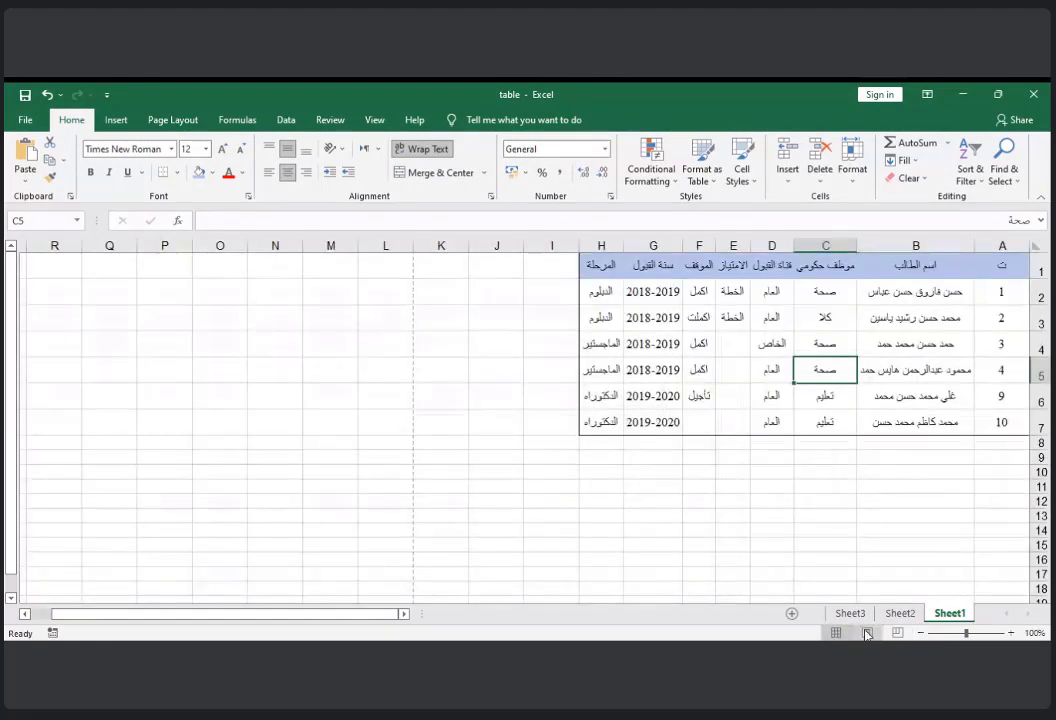
- Show the sheet in Page Layout view and check the table's print preview
left_click(867, 633)
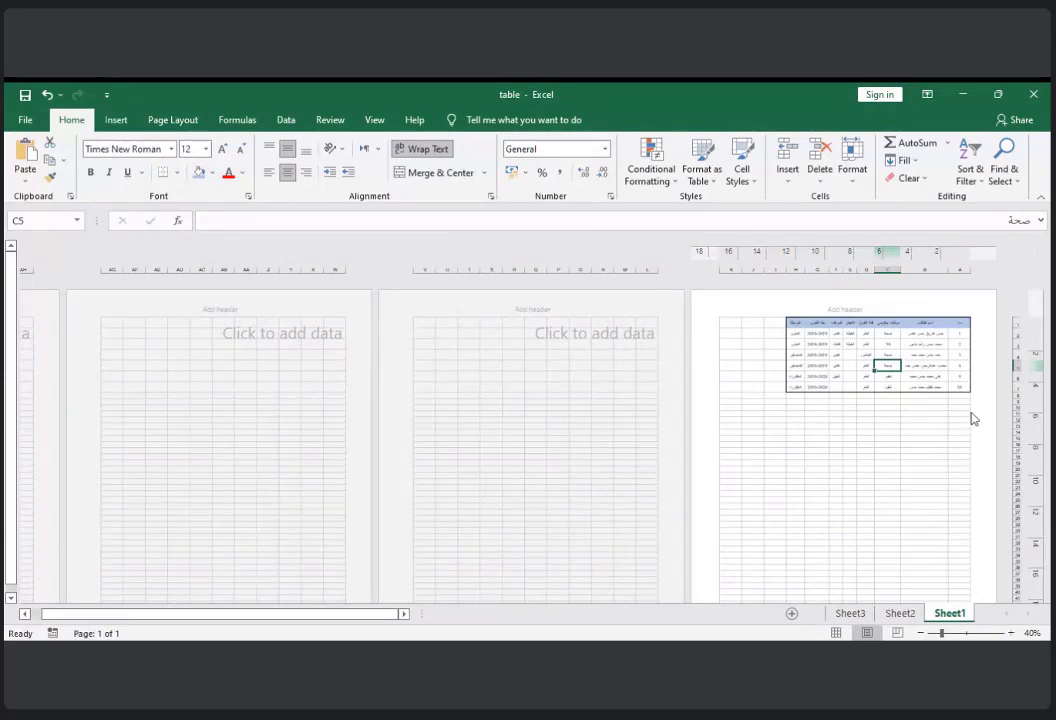
left_click(928, 442)
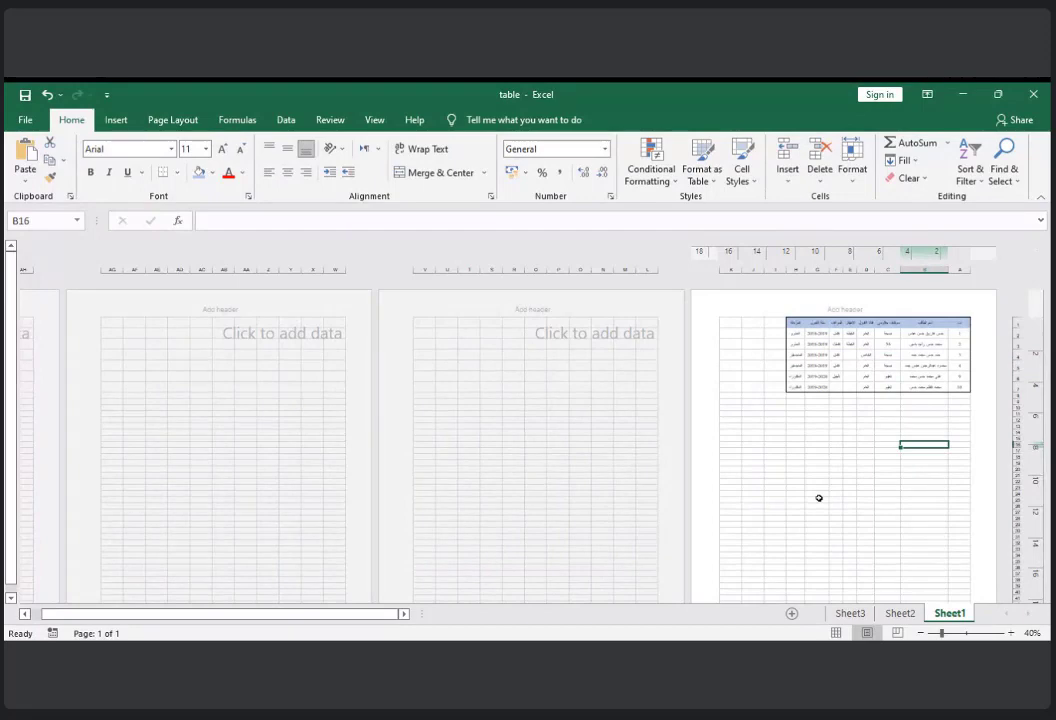
key("ctrl+p")
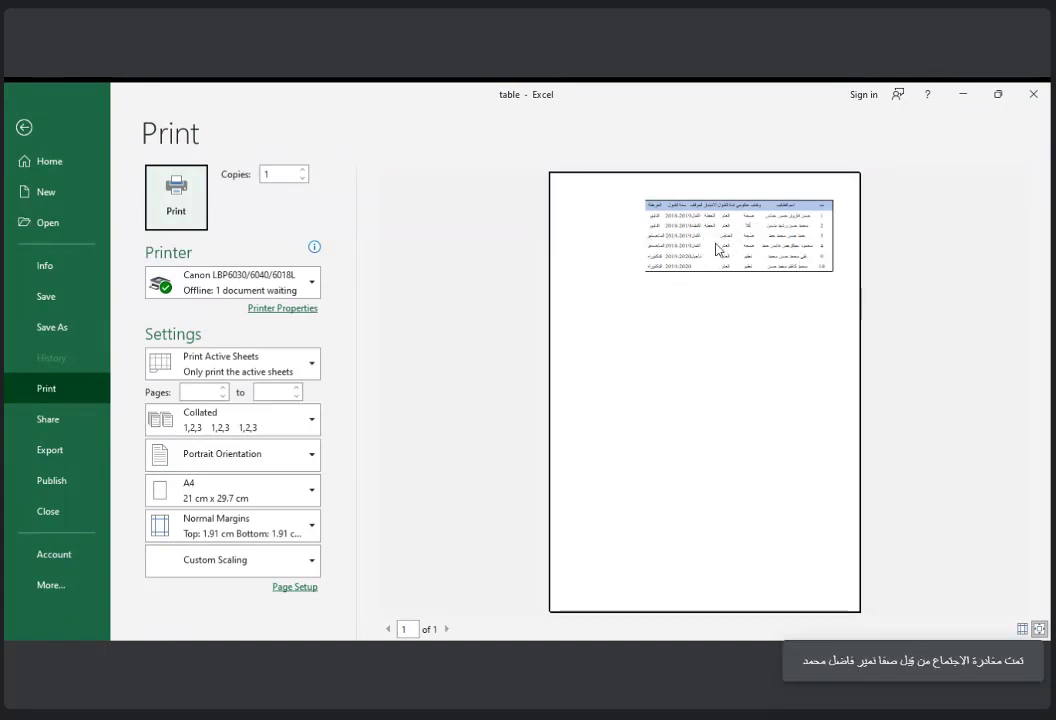
key("Escape")
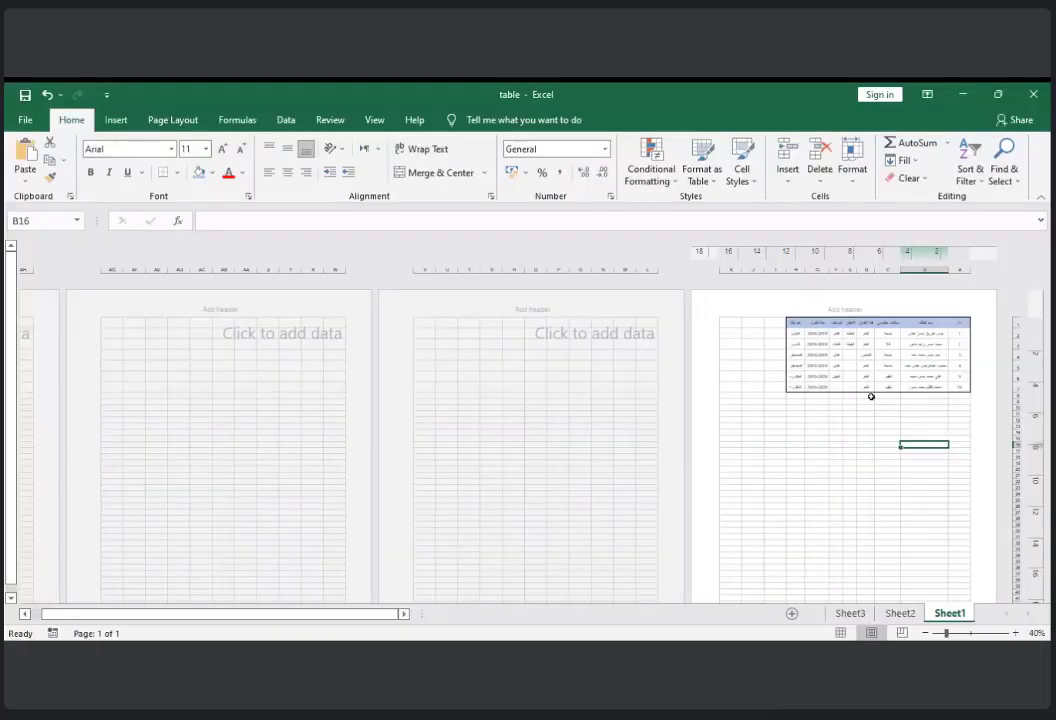
left_click(760, 457)
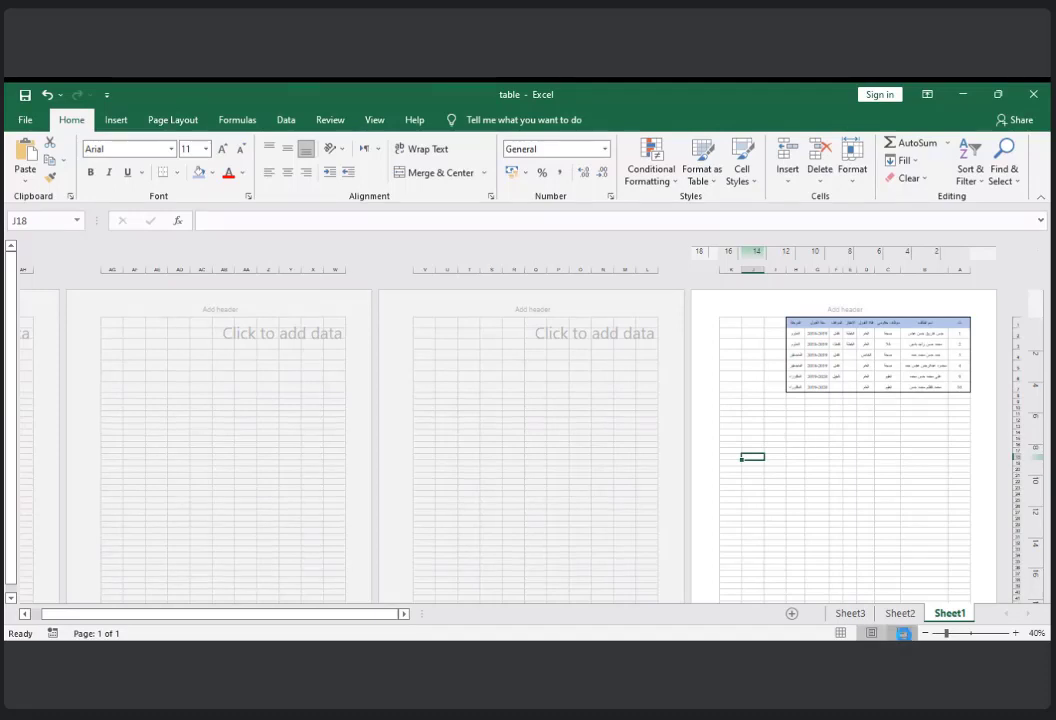
- View the student table in Page Break Preview and return the sheet to Normal view
left_click(902, 633)
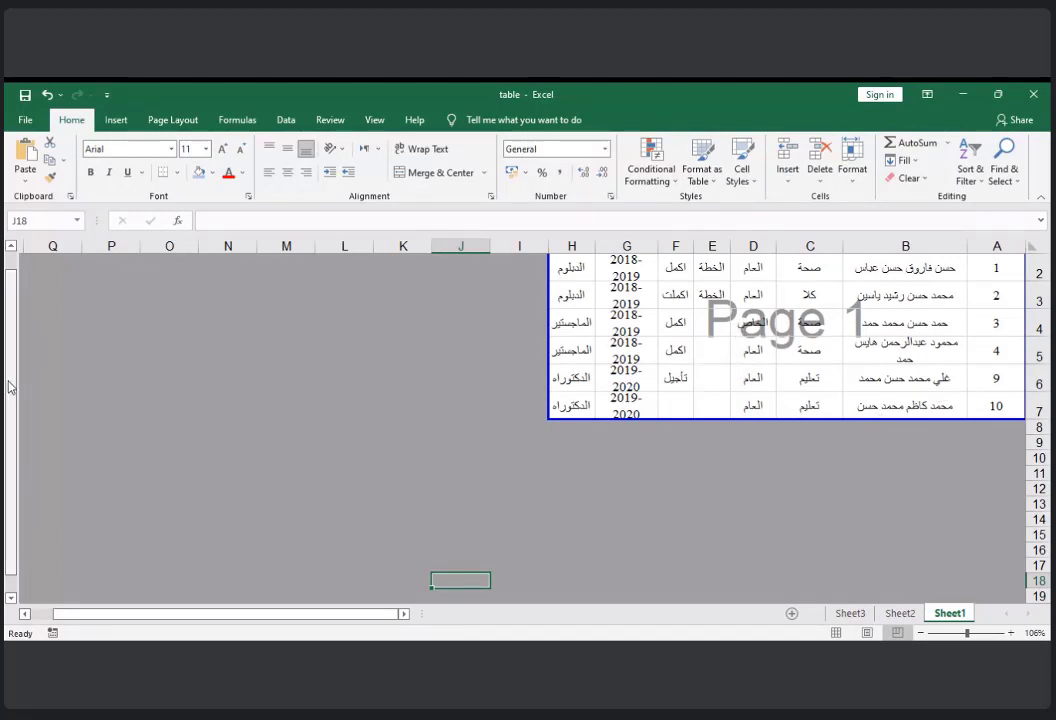
left_click_drag(10, 387, 10, 375)
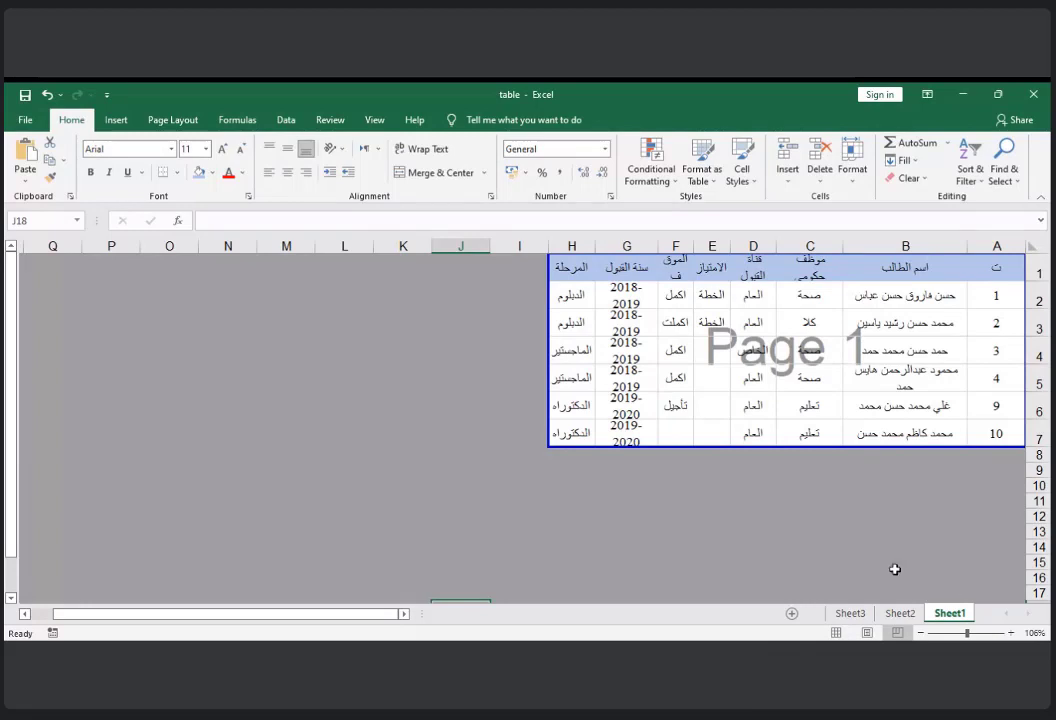
left_click(836, 632)
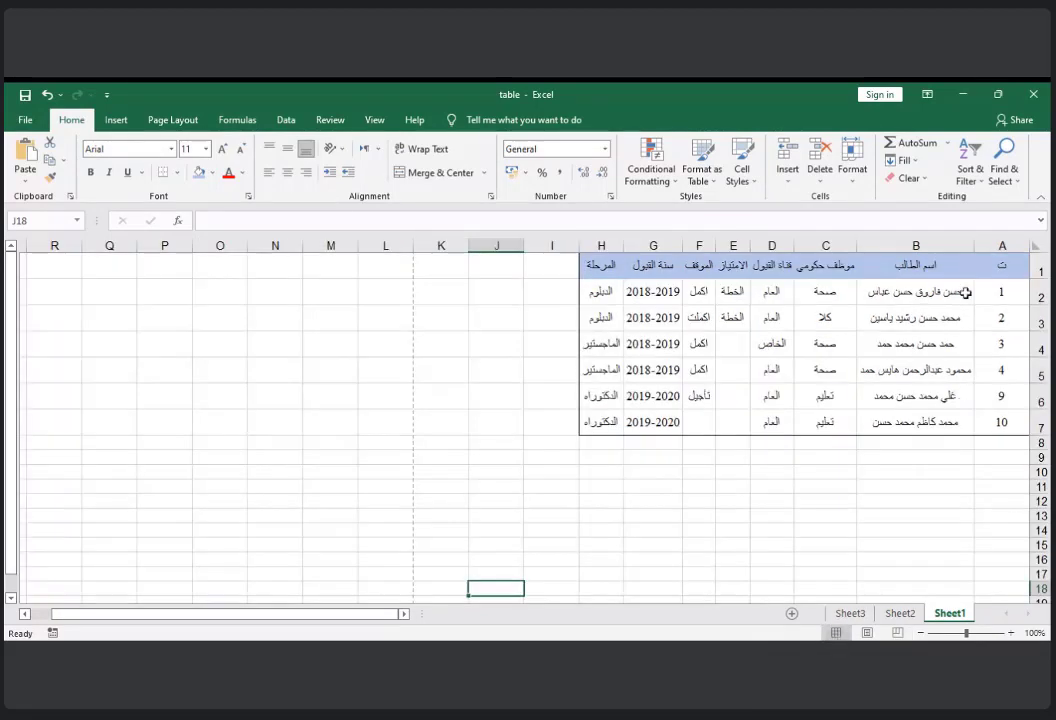
- Apply outline and inside borders to the header row A1:H1
left_click(996, 262)
left_click_drag(996, 262, 592, 263)
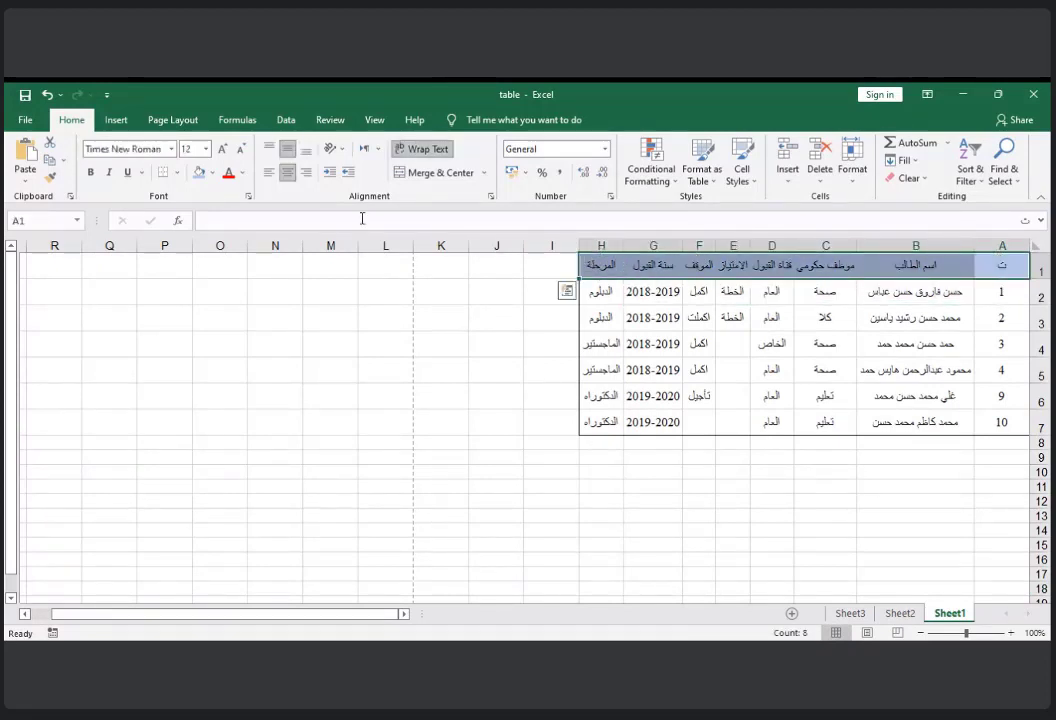
left_click(175, 173)
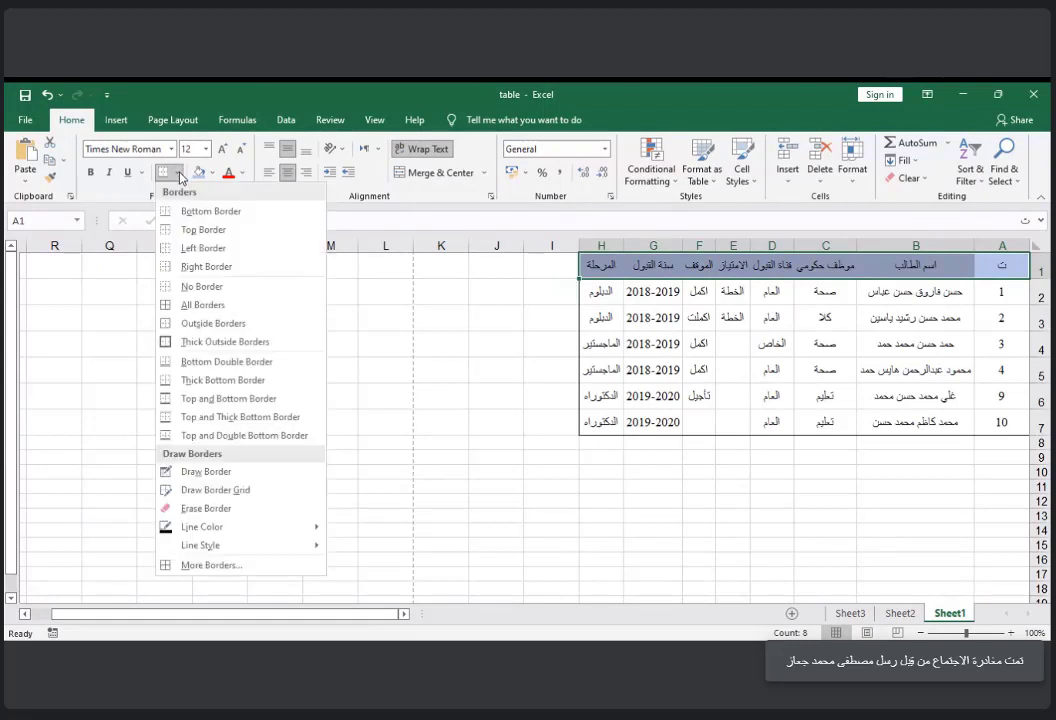
left_click(213, 566)
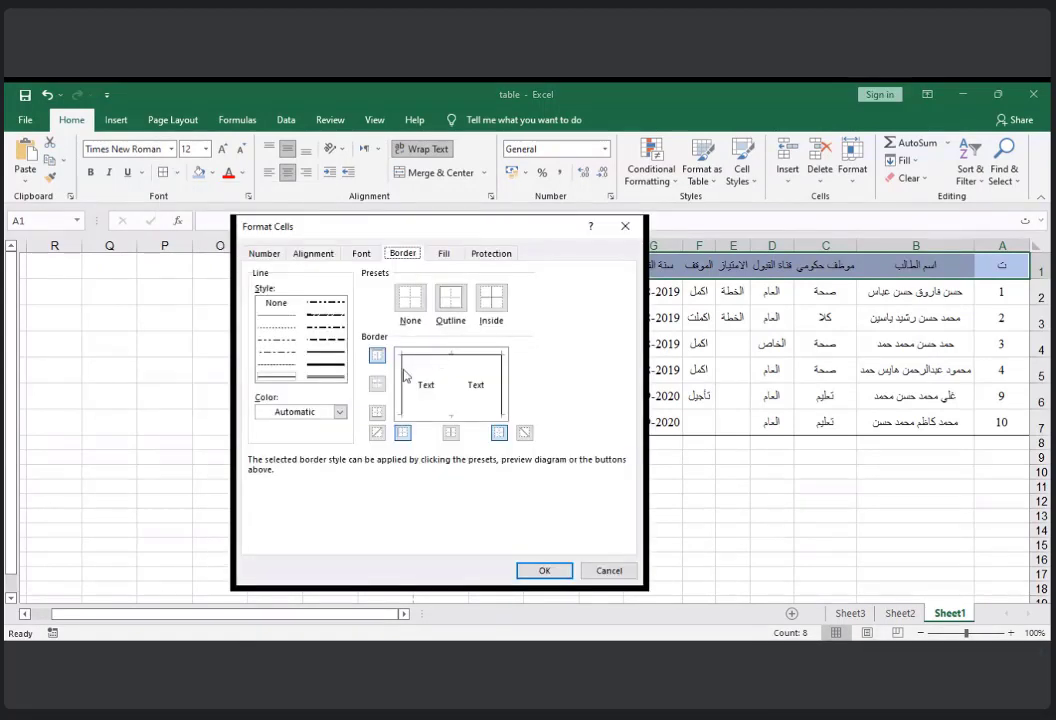
left_click(440, 295)
left_click(491, 297)
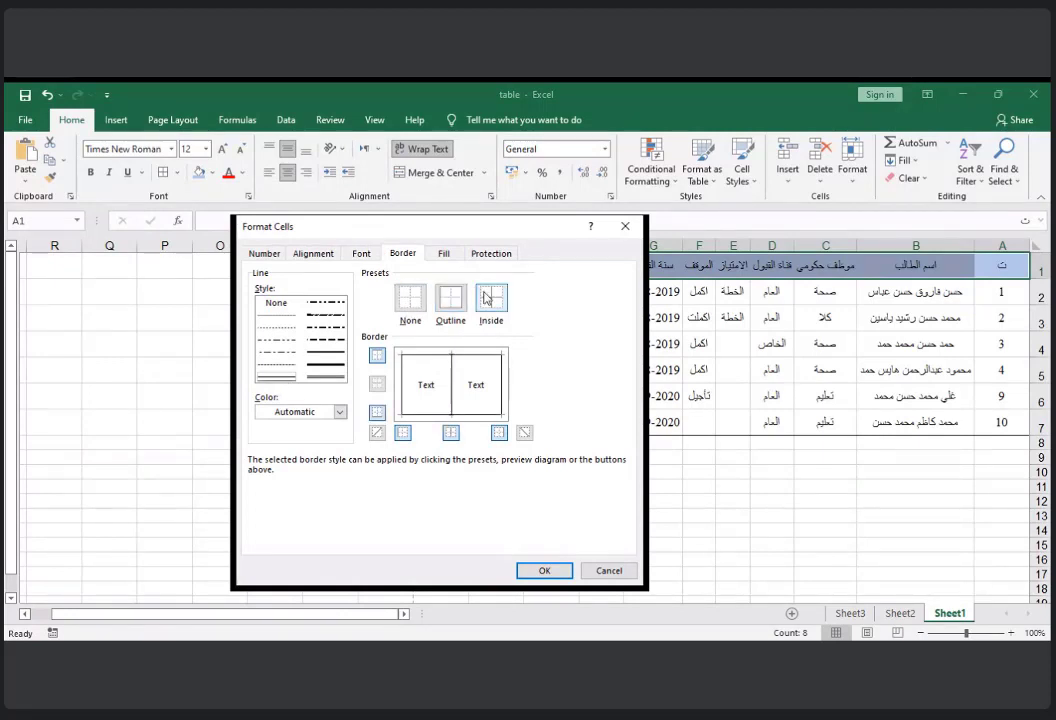
left_click(544, 571)
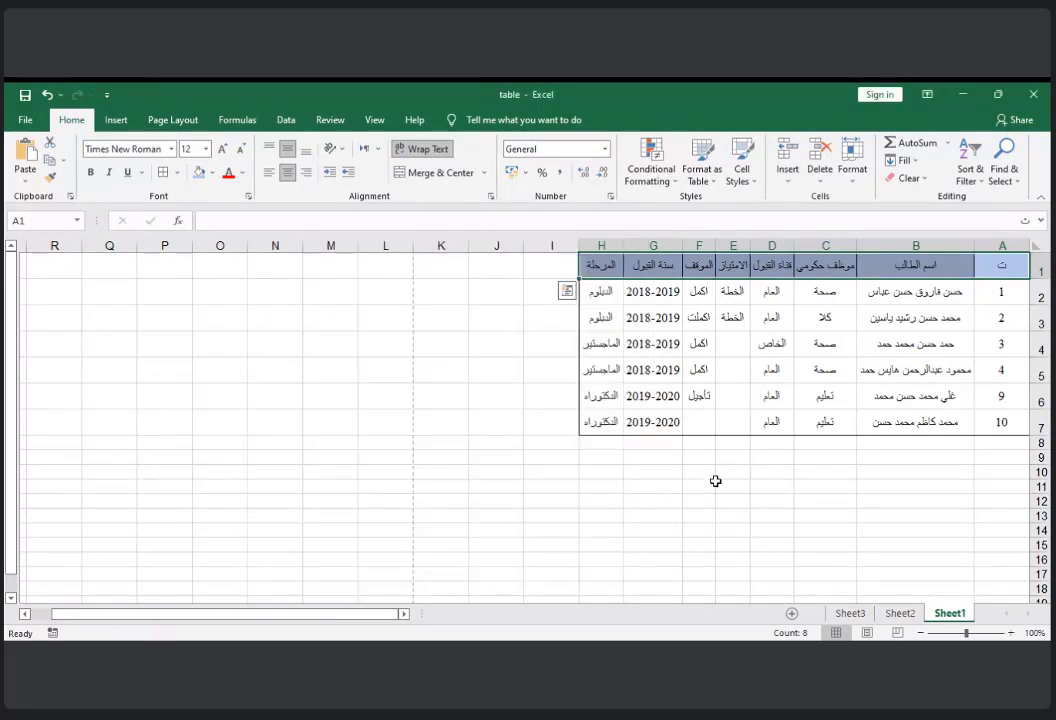
left_click(712, 485)
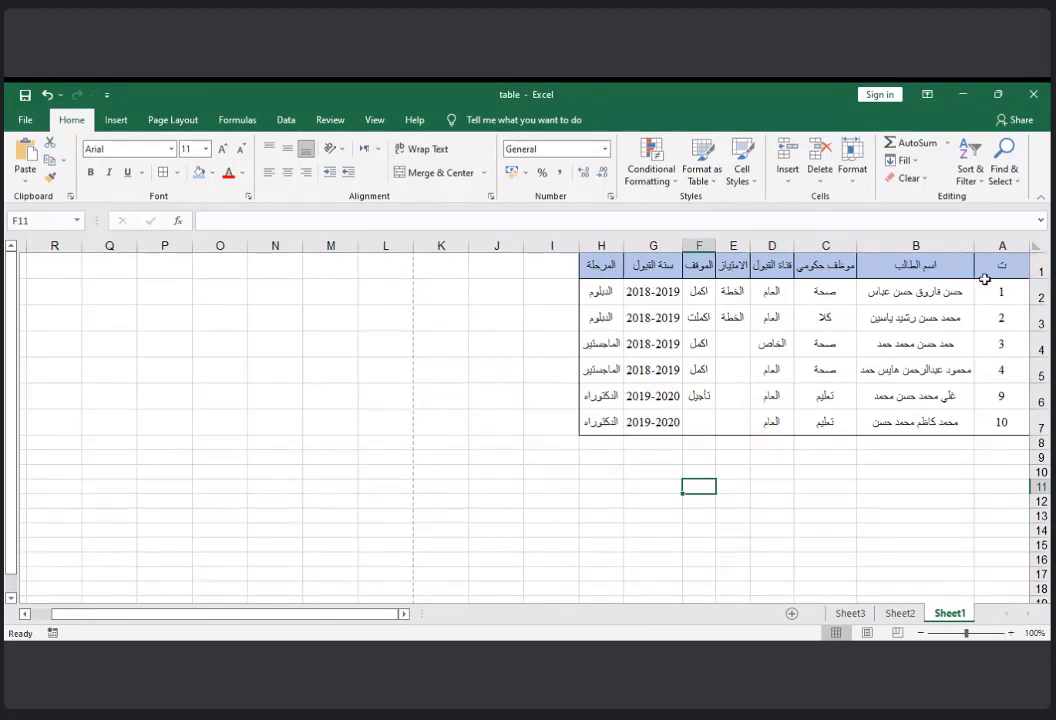
- Apply outline and inside borders to the data rows A2:H7 and check the bordered table in print preview
left_click_drag(985, 293, 612, 437)
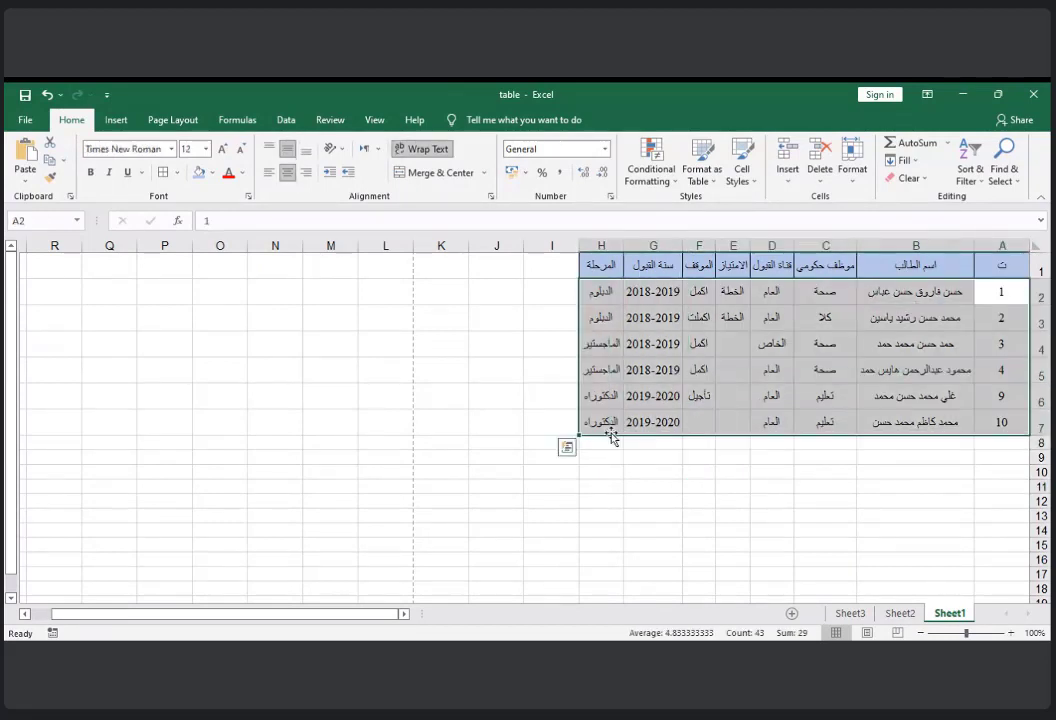
left_click(164, 174)
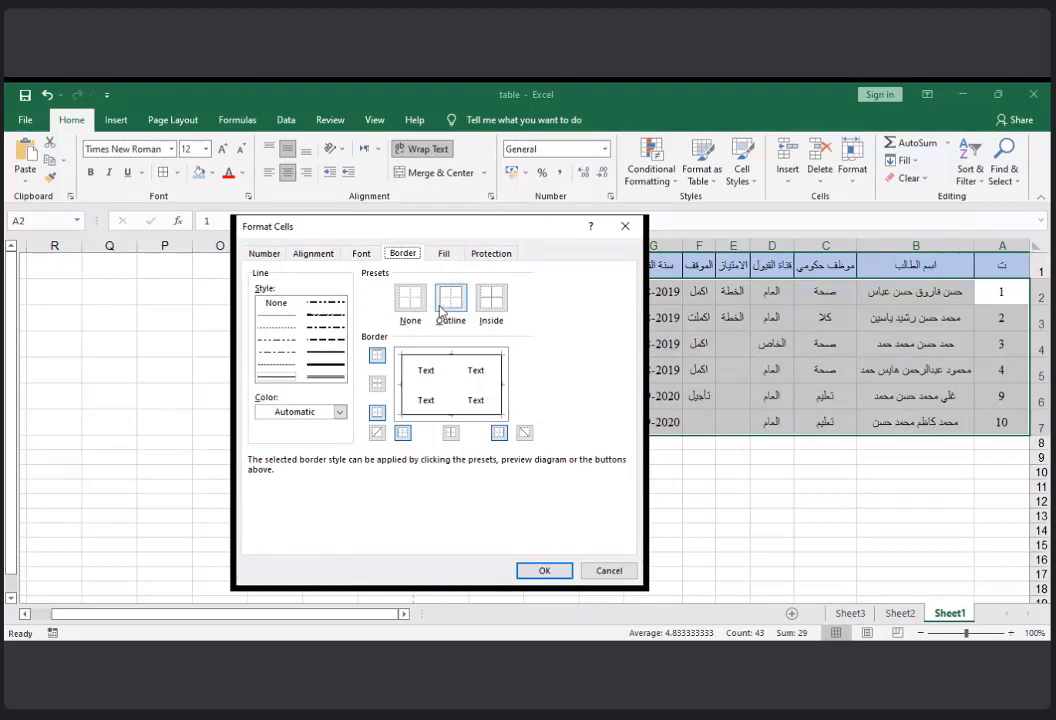
left_click(491, 298)
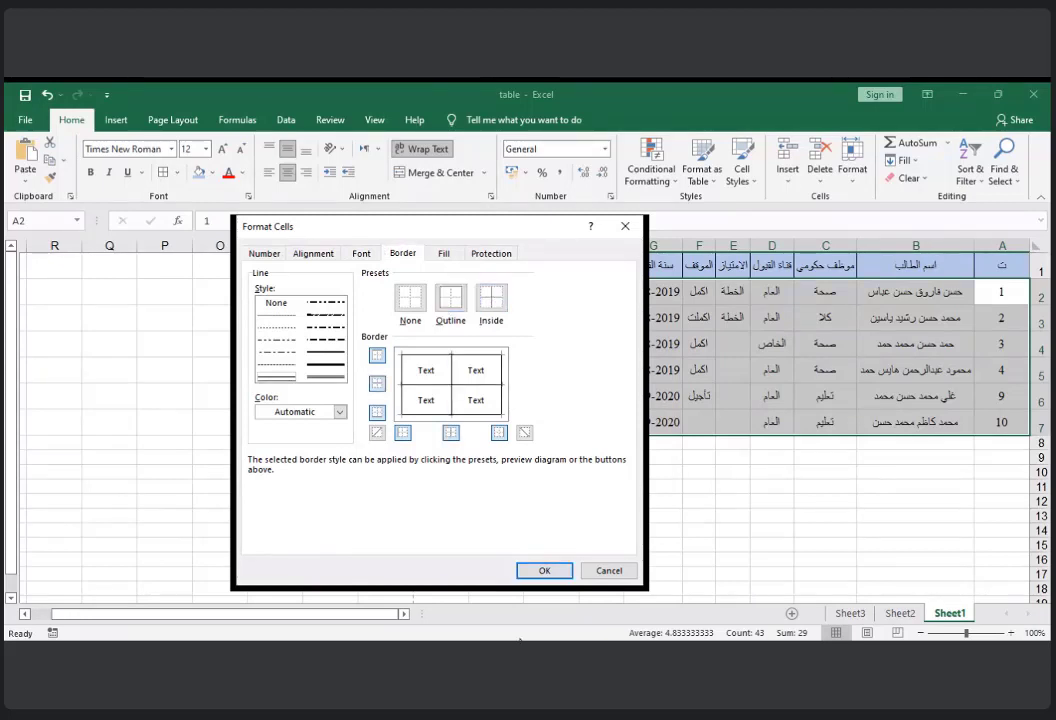
left_click(544, 570)
left_click(688, 528)
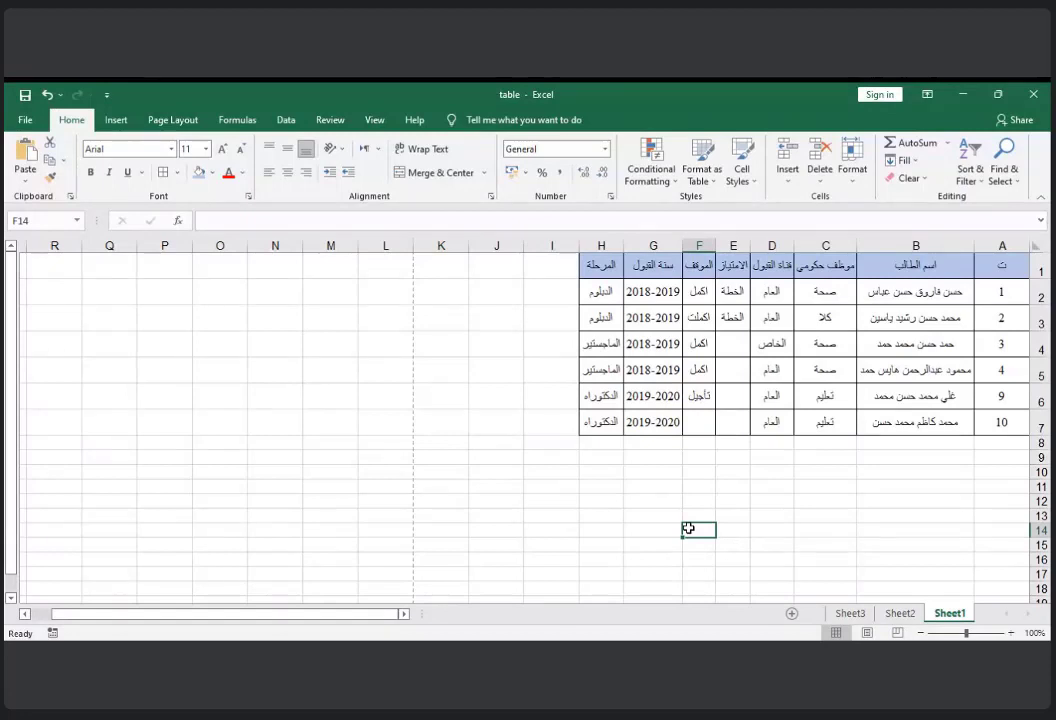
key("ctrl+p")
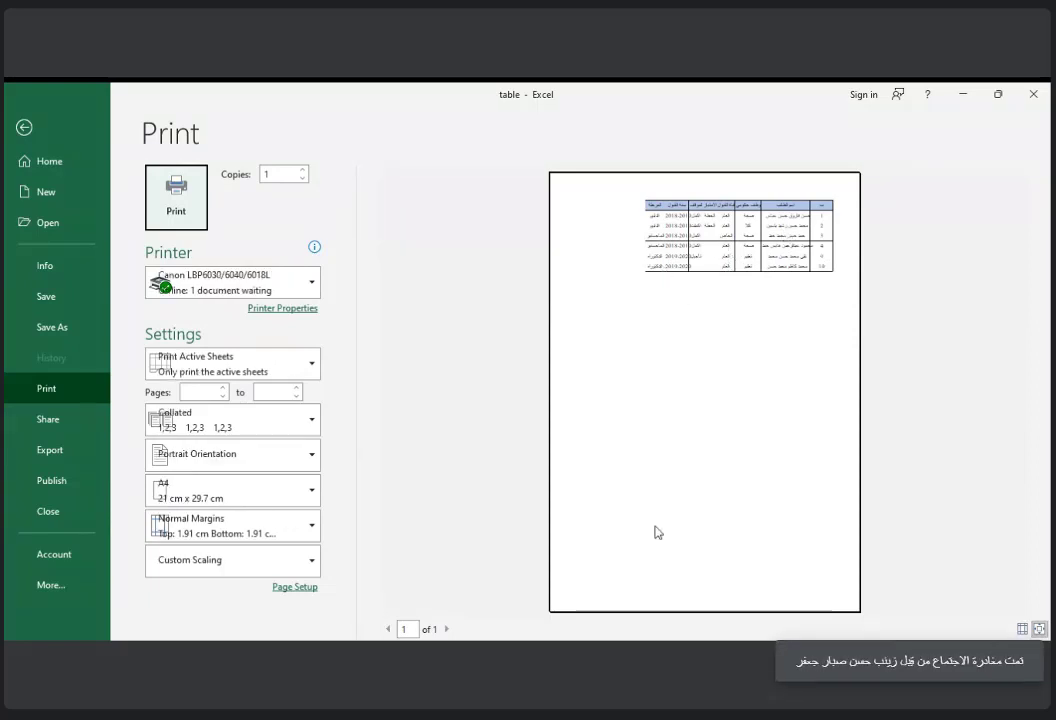
key("Escape")
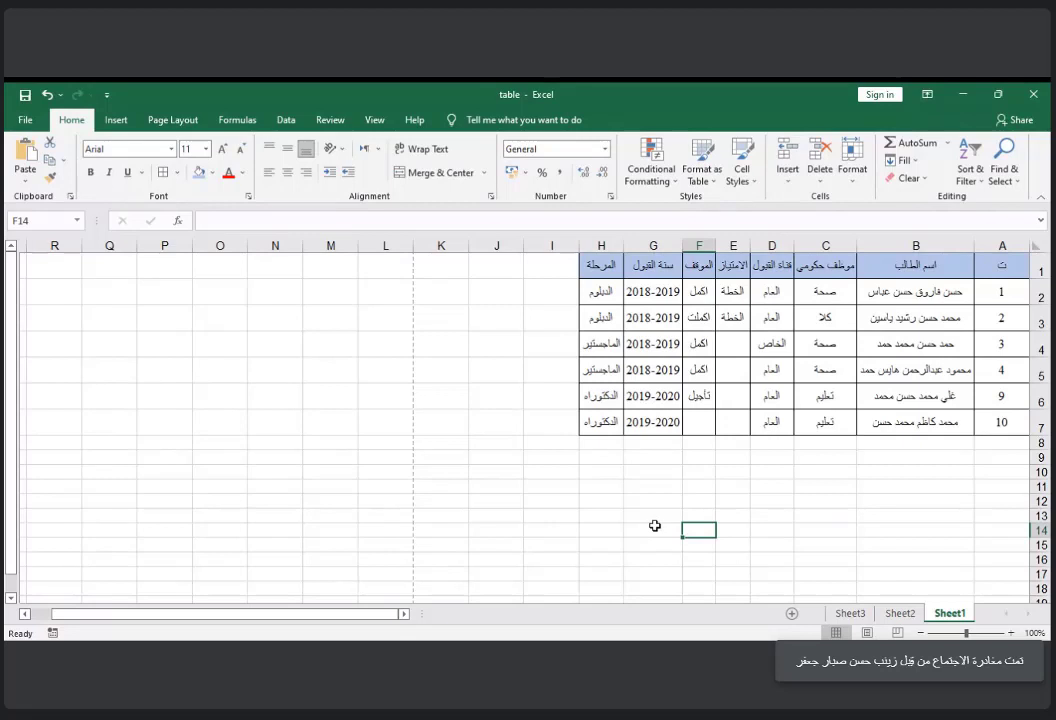